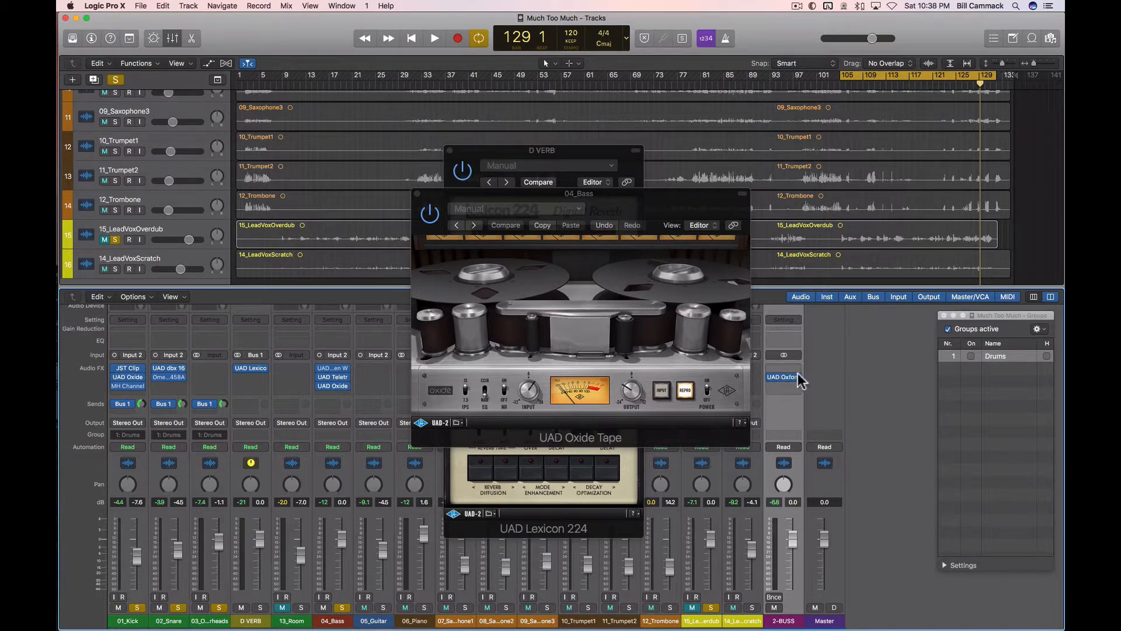
Step: Play the looped section from bar 105, stop it and restart playback to audition the current mix
key("space")
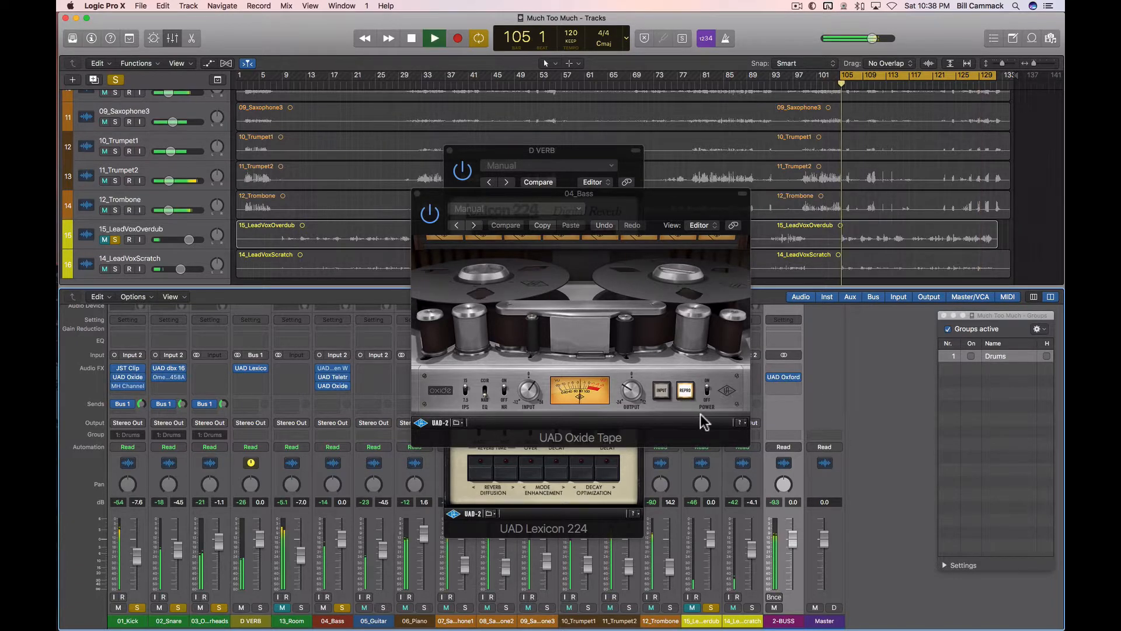
key("space")
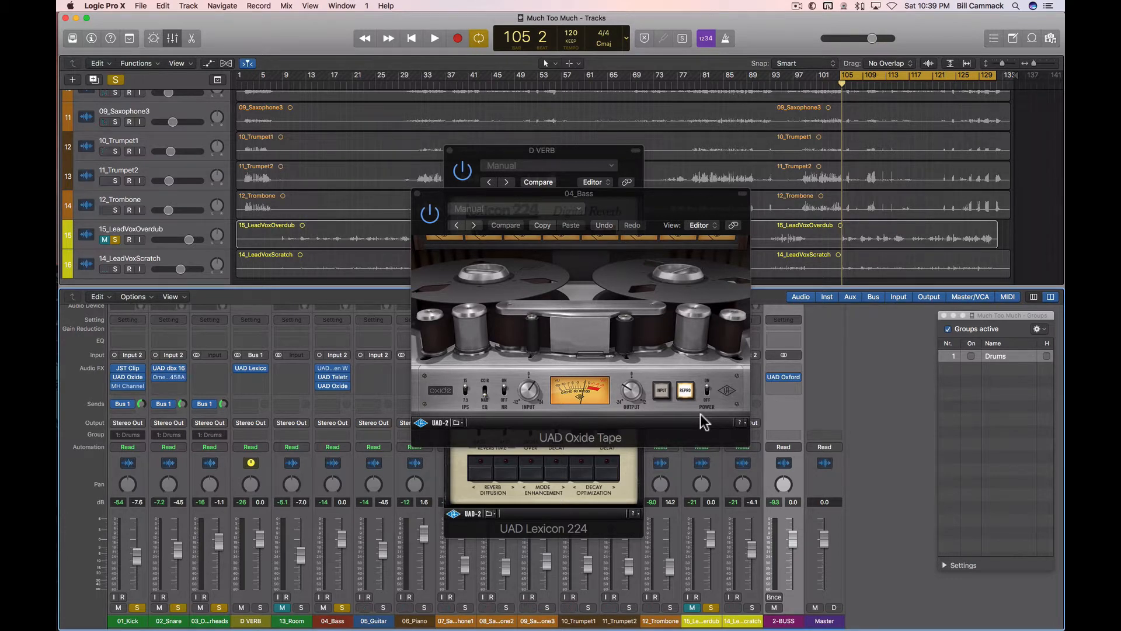
key("space")
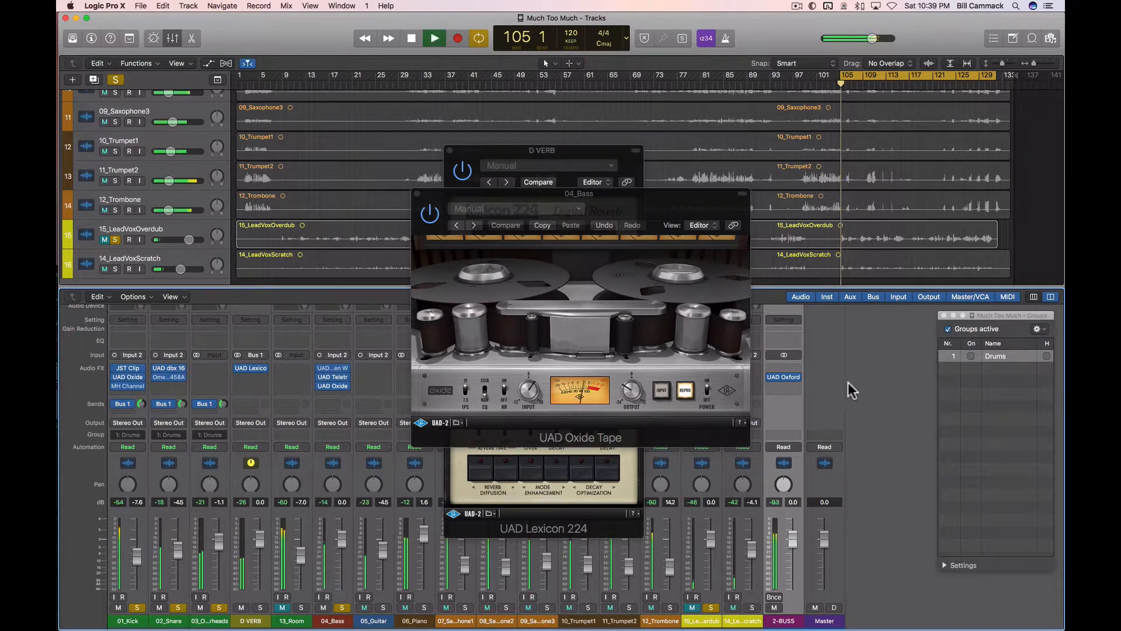
Step: Insert the SSL Bus Compressor Mono as dual mono on the 2-BUSS channel, in the empty slot above the UAD Oxford plug-in
left_click(781, 368)
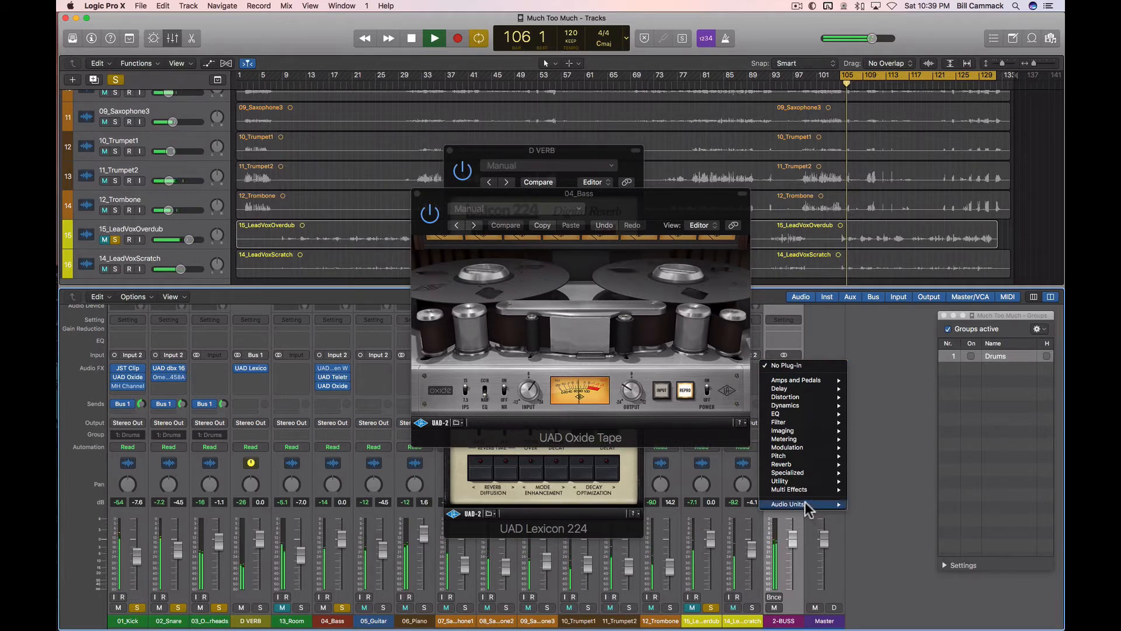
mouse_move(818, 504)
mouse_move(903, 596)
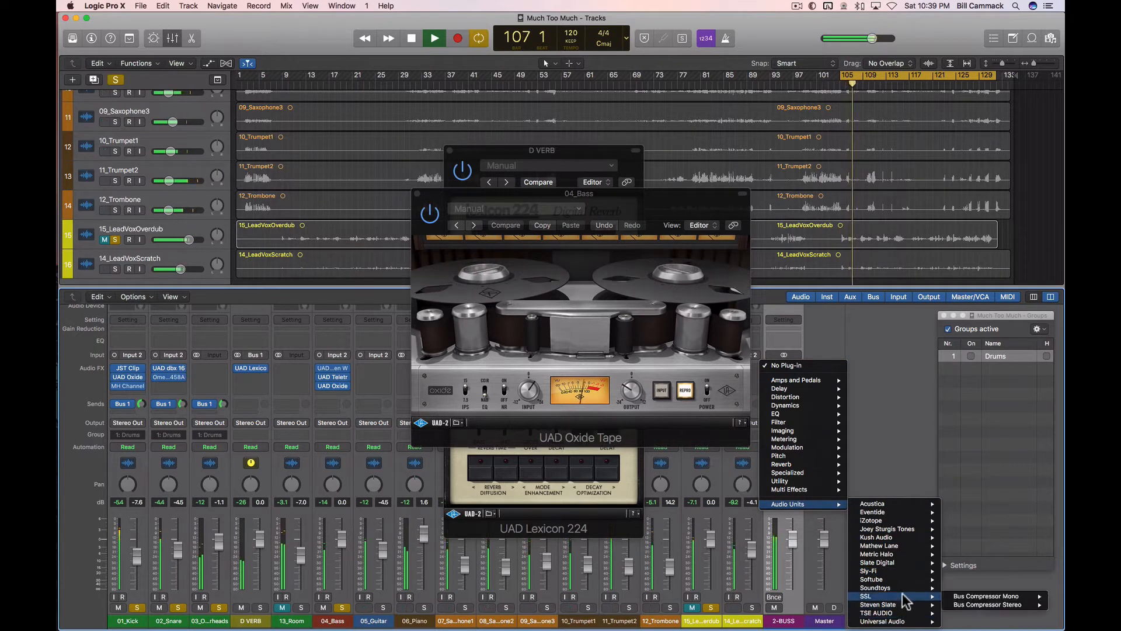
mouse_move(964, 596)
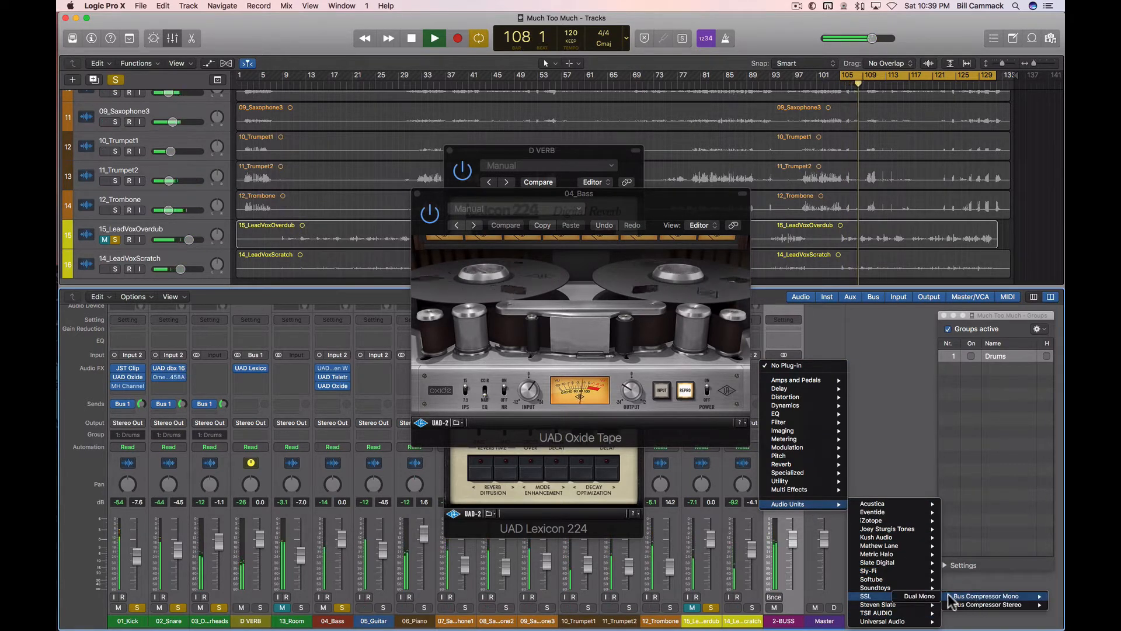
left_click(925, 596)
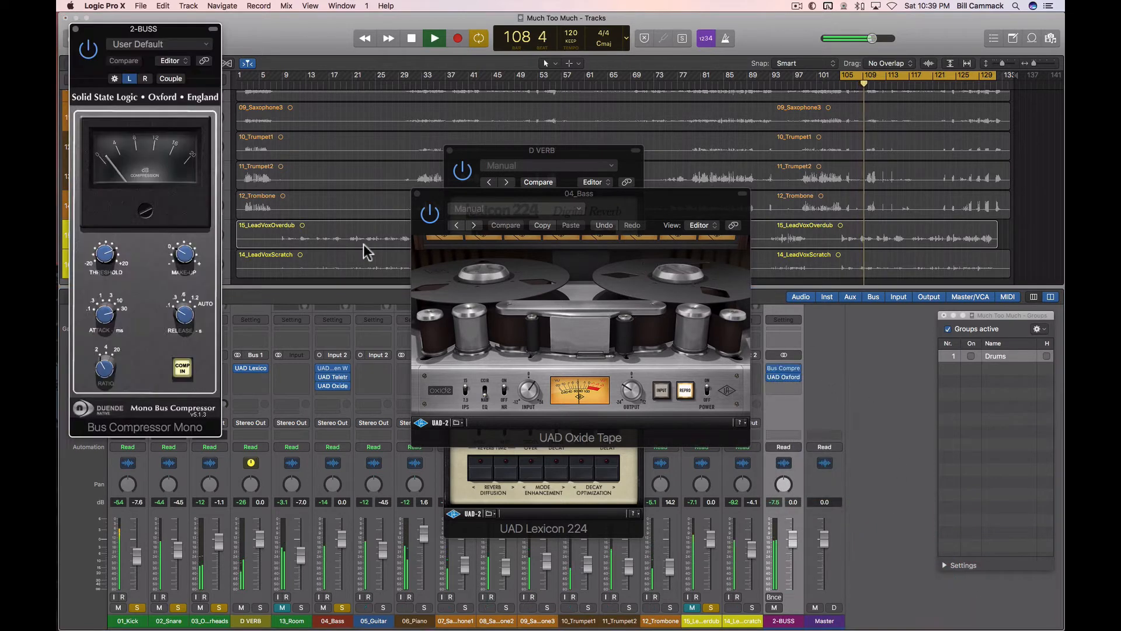
Step: Close the 04_Bass and D VERB plug-in windows and reposition the 2-BUSS compressor window over the middle channels
left_click_drag(185, 33, 776, 113)
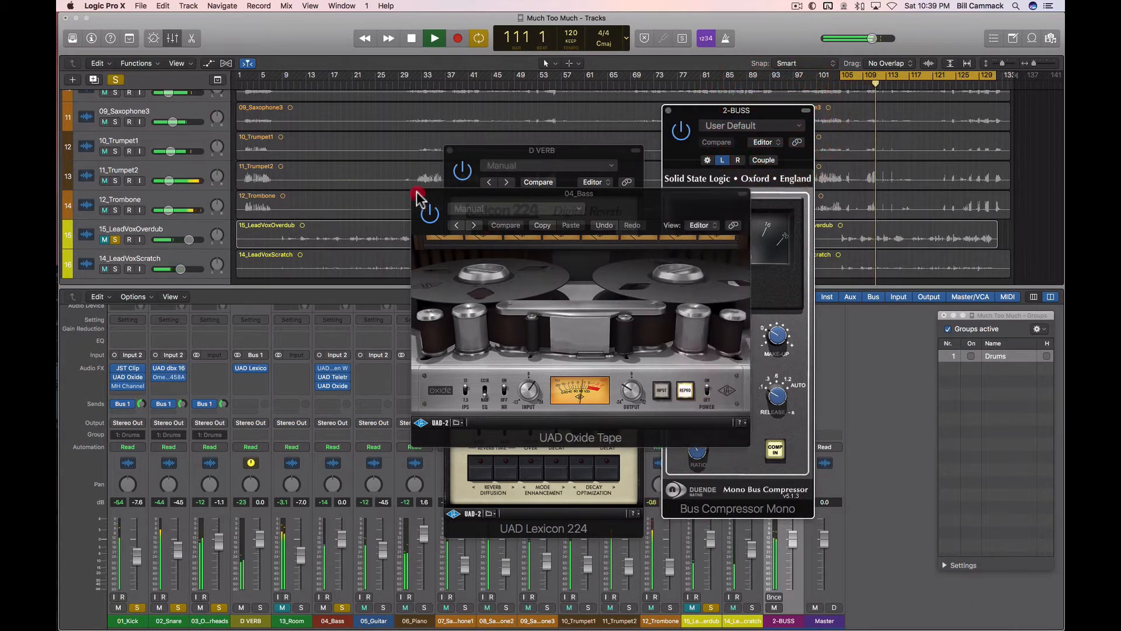
left_click(417, 193)
left_click(450, 150)
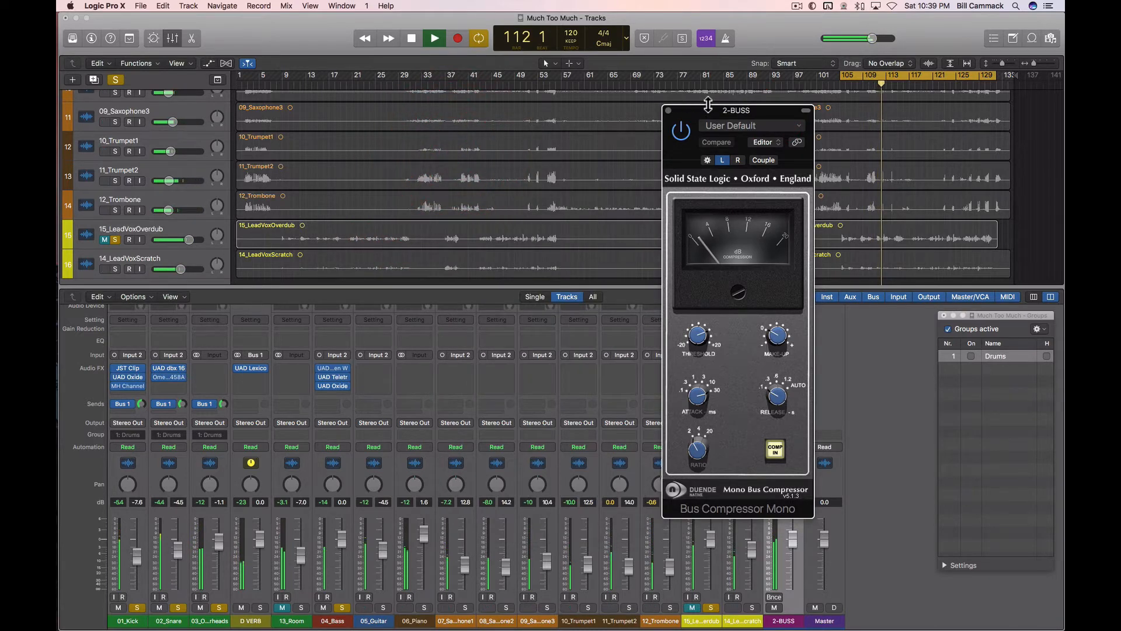
left_click_drag(705, 114, 533, 105)
Step: Stop and restart the loop to audition the mix with the bus compressor inserted
key("space")
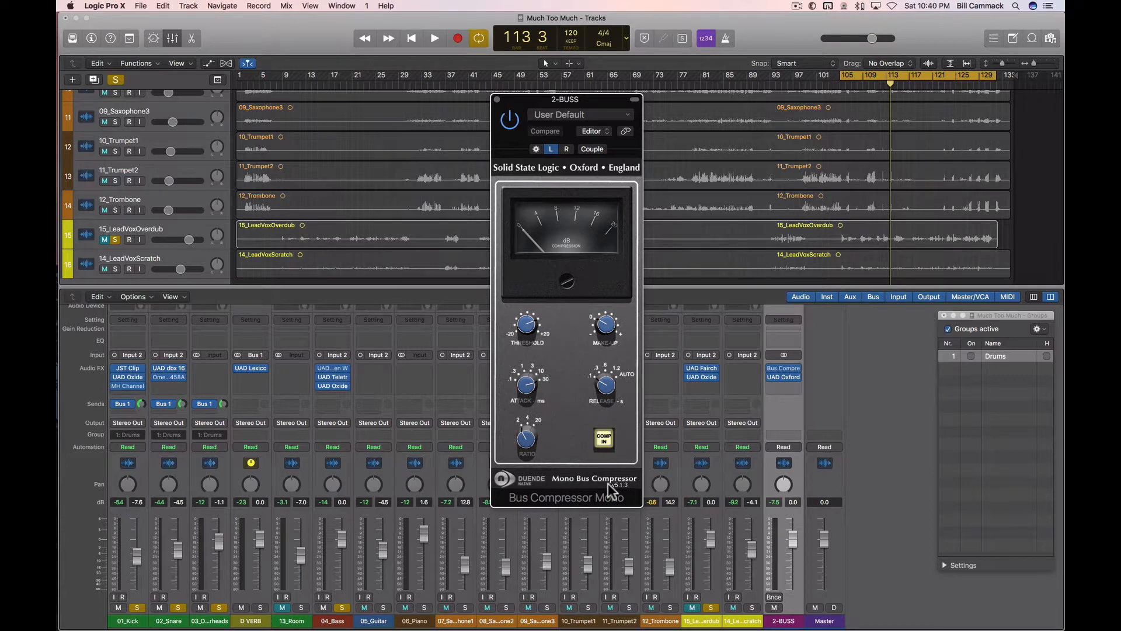
key("space")
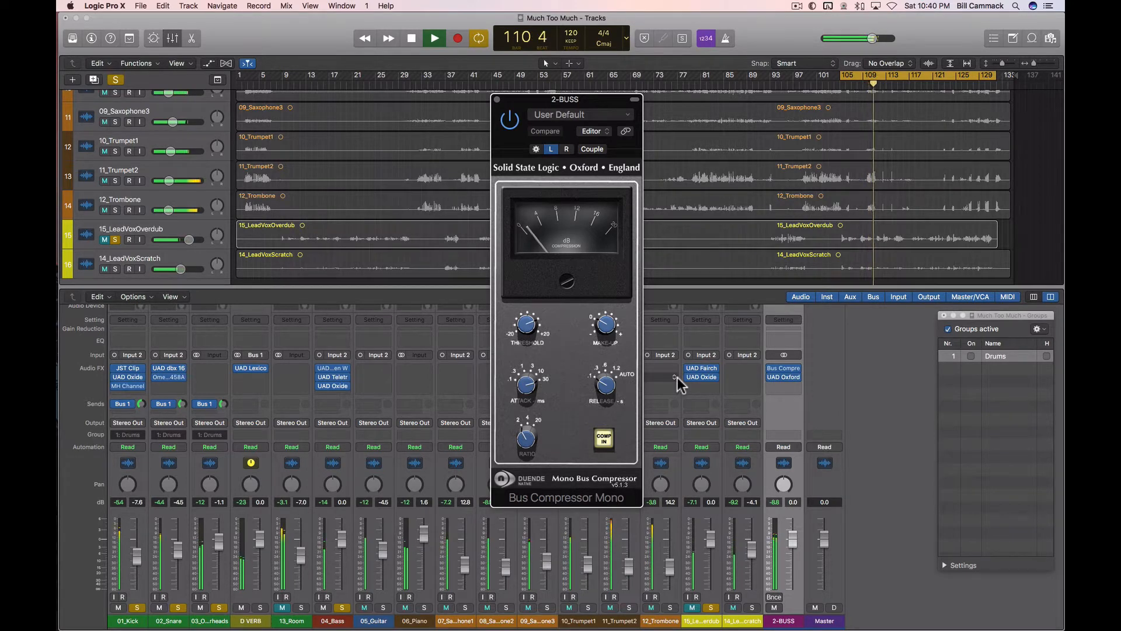
key("space")
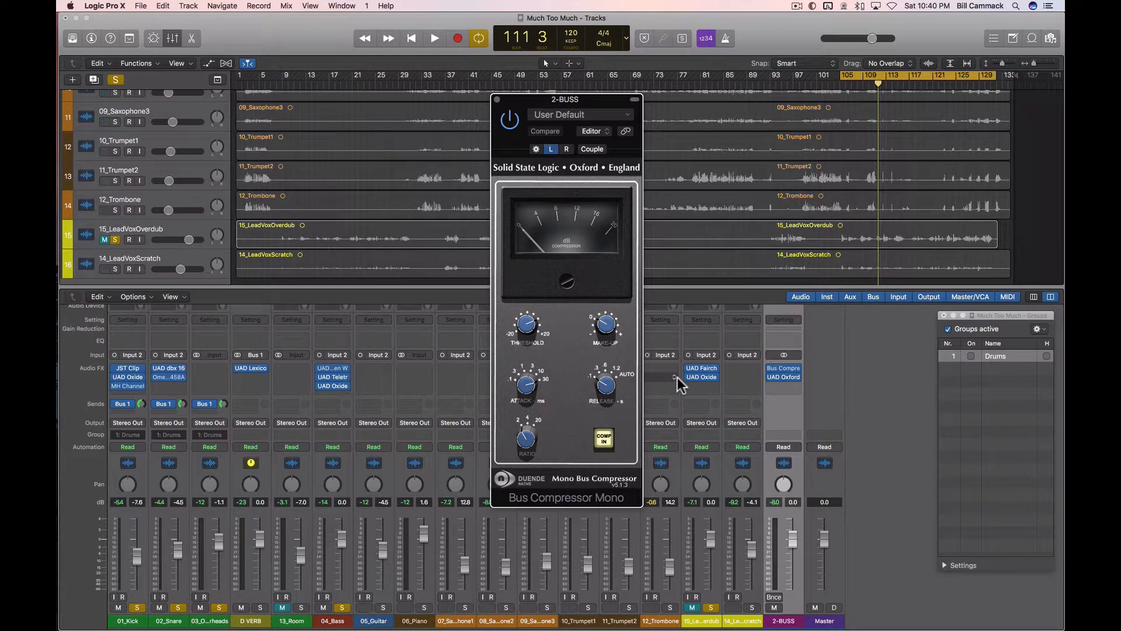
key("space")
Step: Lower the 15_LeadVoxOverdub fader to about -10.2 dB, unmute the channel and select it
left_click_drag(710, 538, 710, 562)
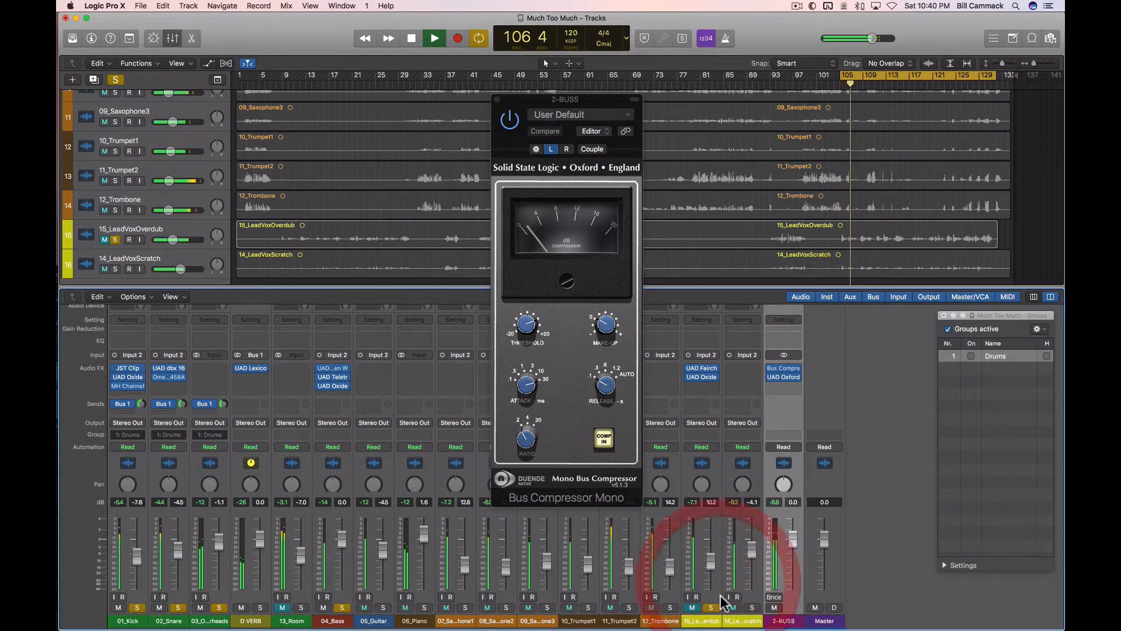
left_click(684, 604)
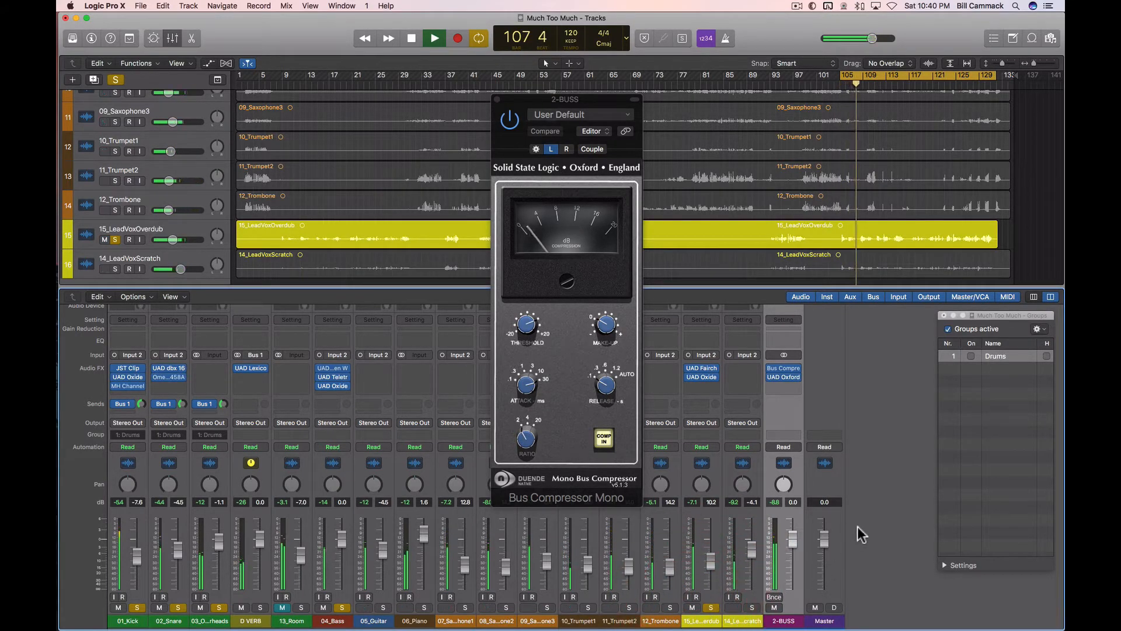
left_click(703, 464)
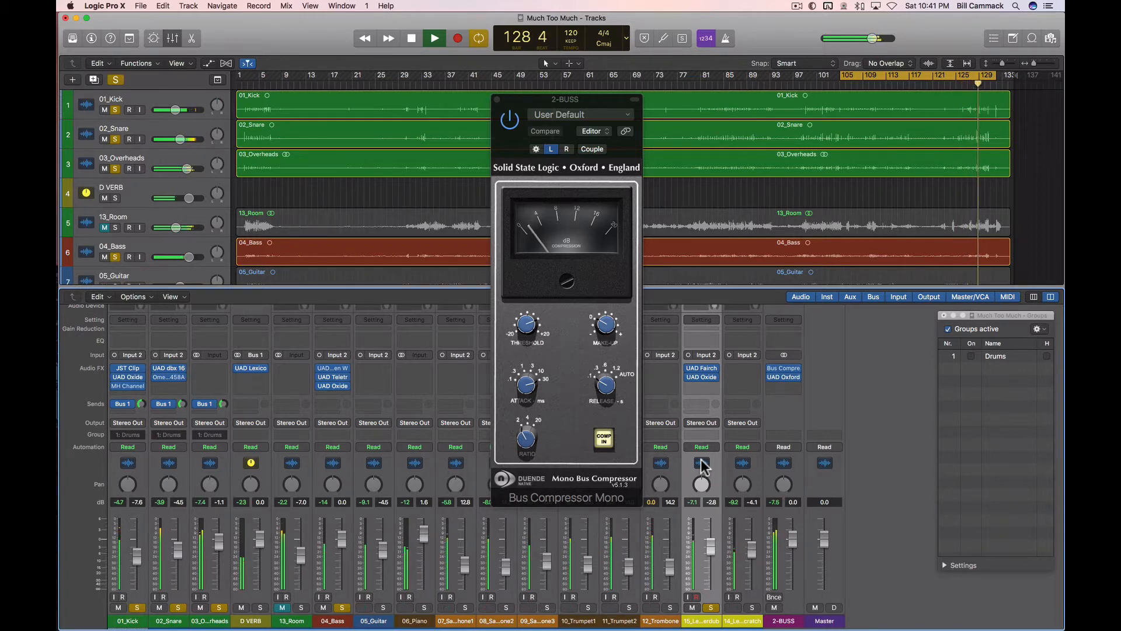
Step: Bring the 15_LeadVoxOverdub track into view, enlarge the track height to show its waveform, and stop playback
scroll(439, 237, "down", 5)
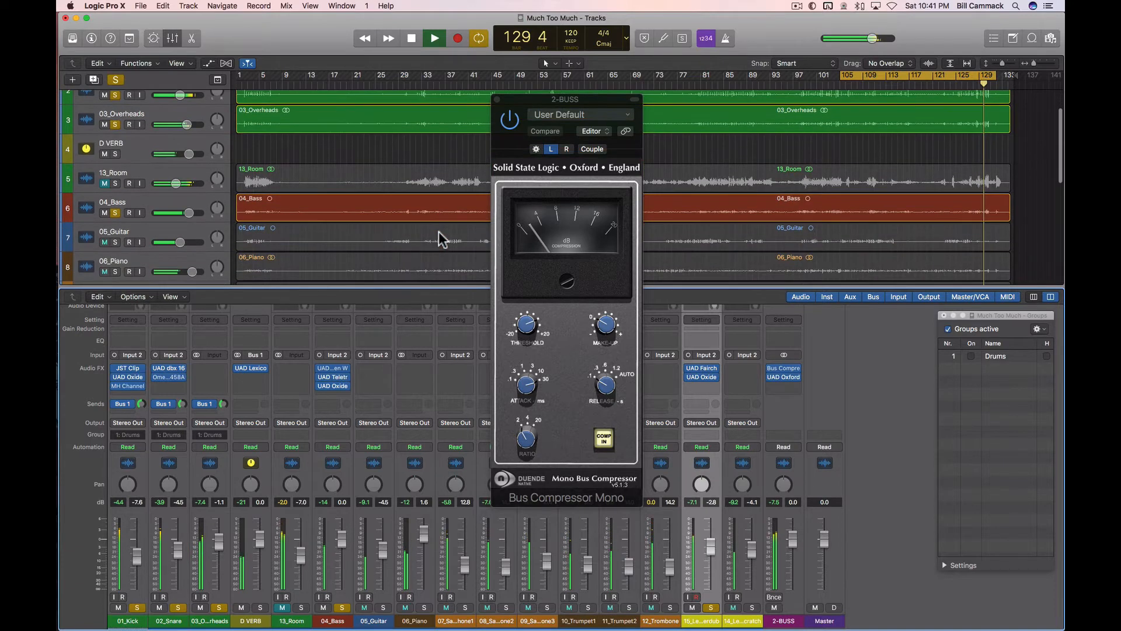
scroll(439, 232, "down", 6)
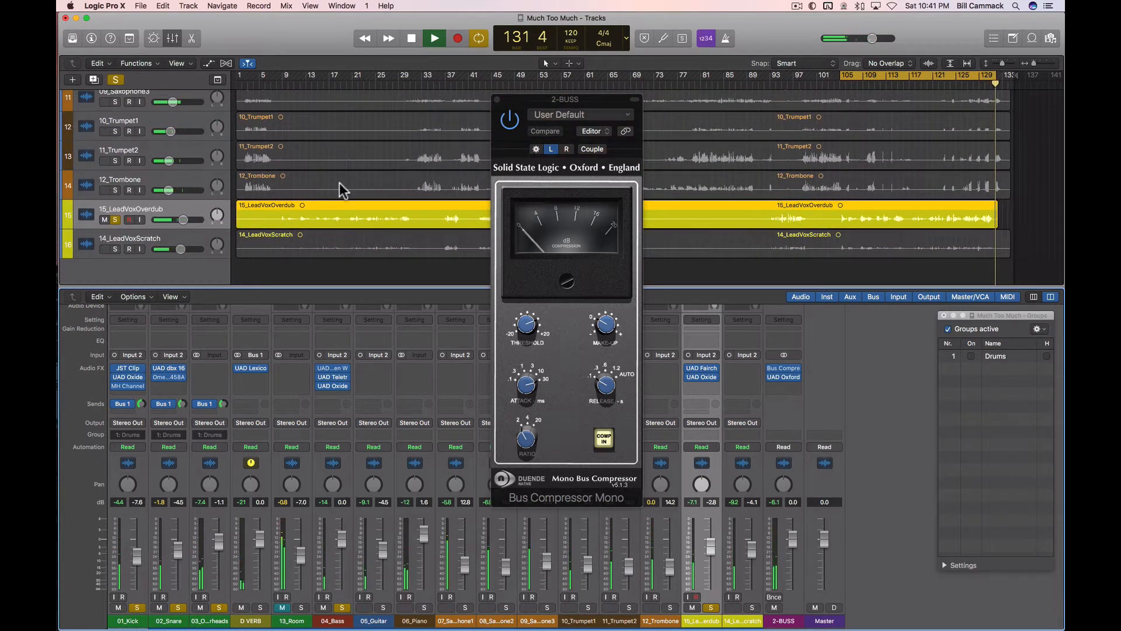
key("super+Down")
key("super+Down")
key("super+Down")
key("super+Down")
key("super+Down")
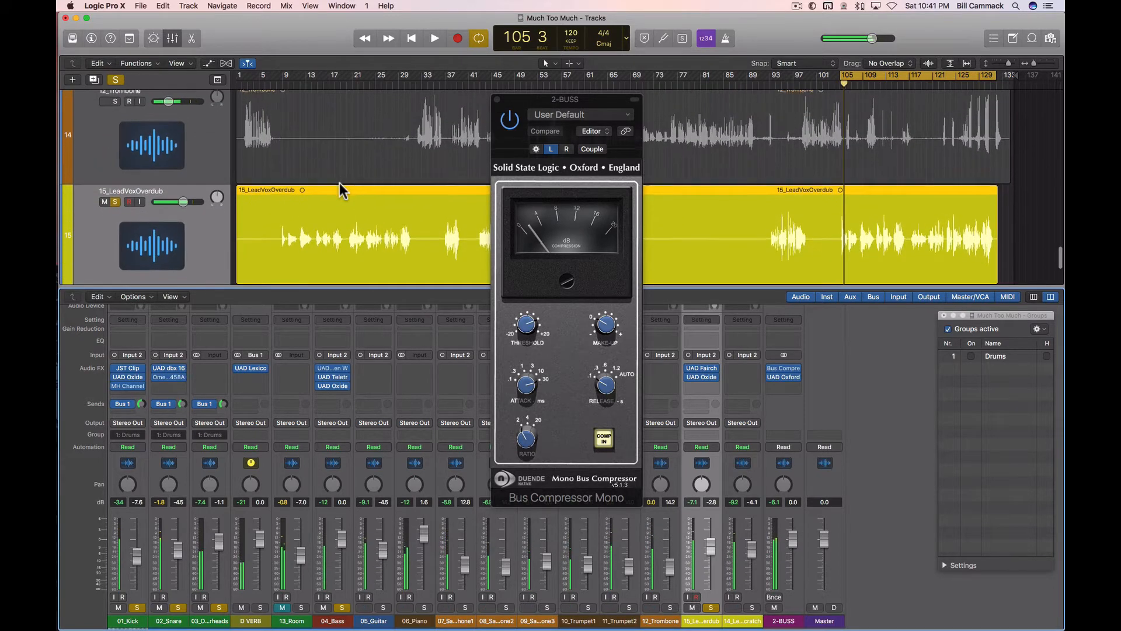
key("space")
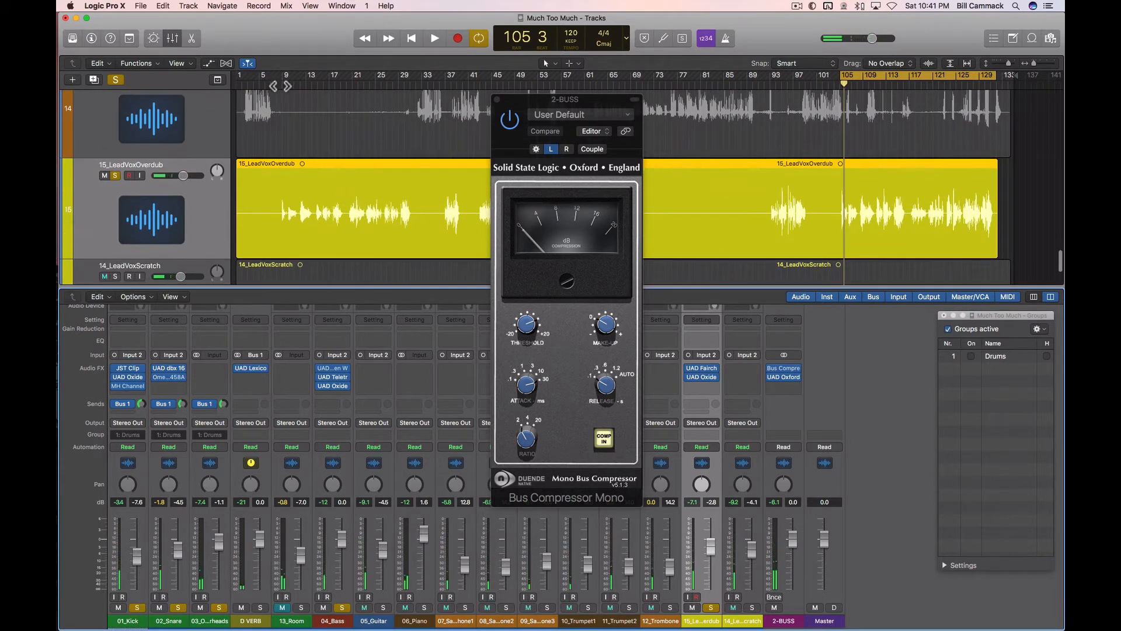
Step: Turn off cycle playback and play the song from about bar 7
left_click(869, 72)
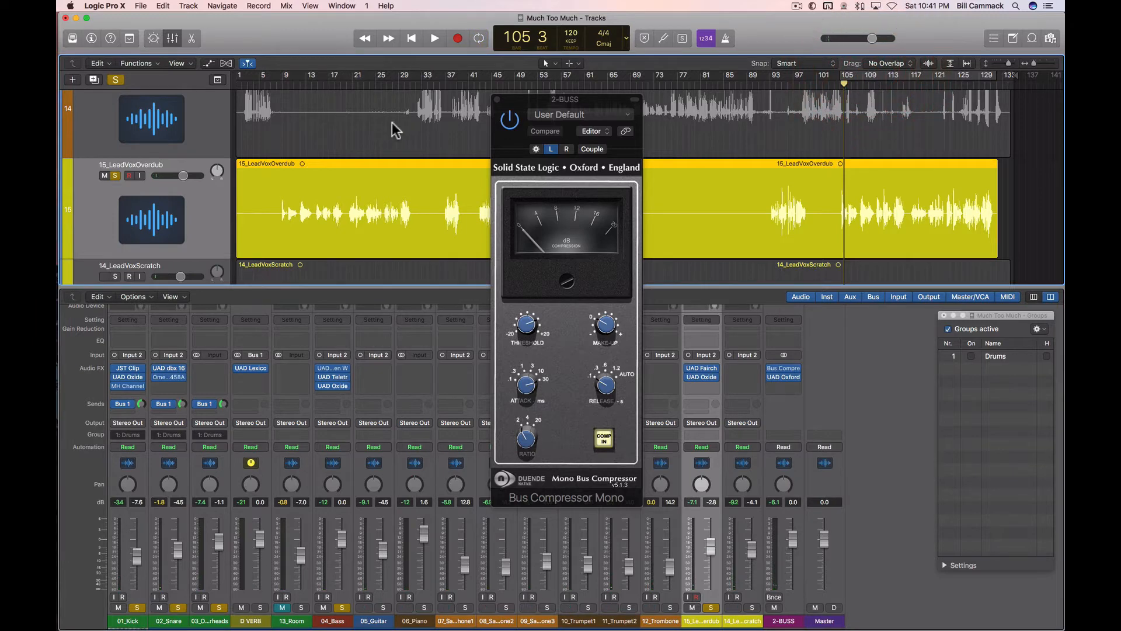
left_click(276, 85)
key("space")
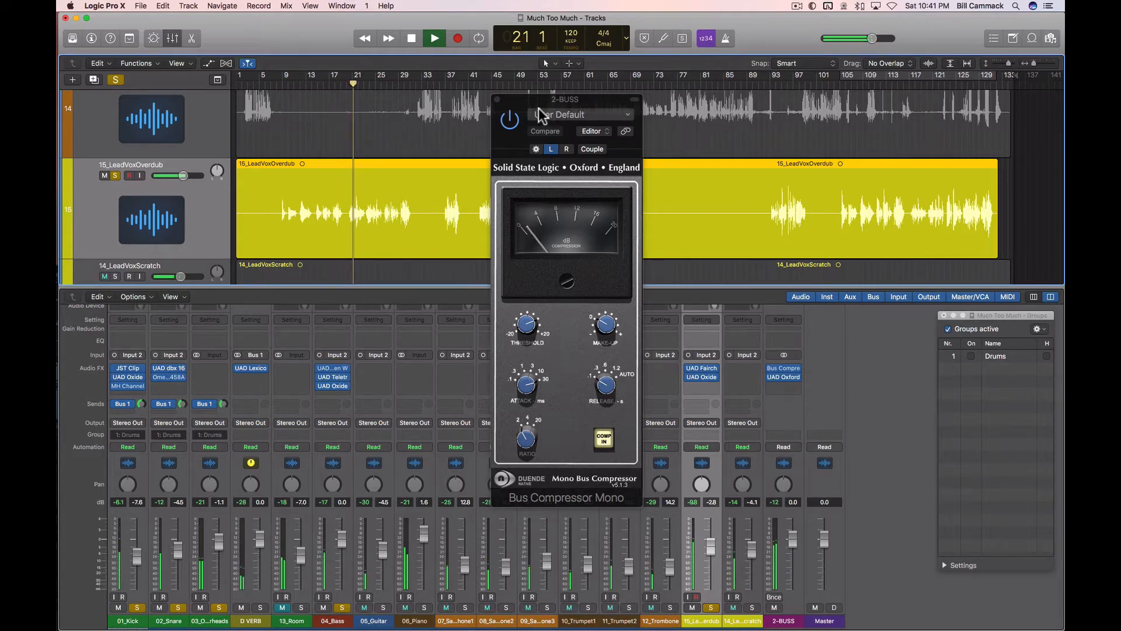
Step: Hide the mixer and enlarge the 15_LeadVoxOverdub waveform to show bars 17 to 44, with the compressor window moved aside
left_click_drag(553, 104, 792, 146)
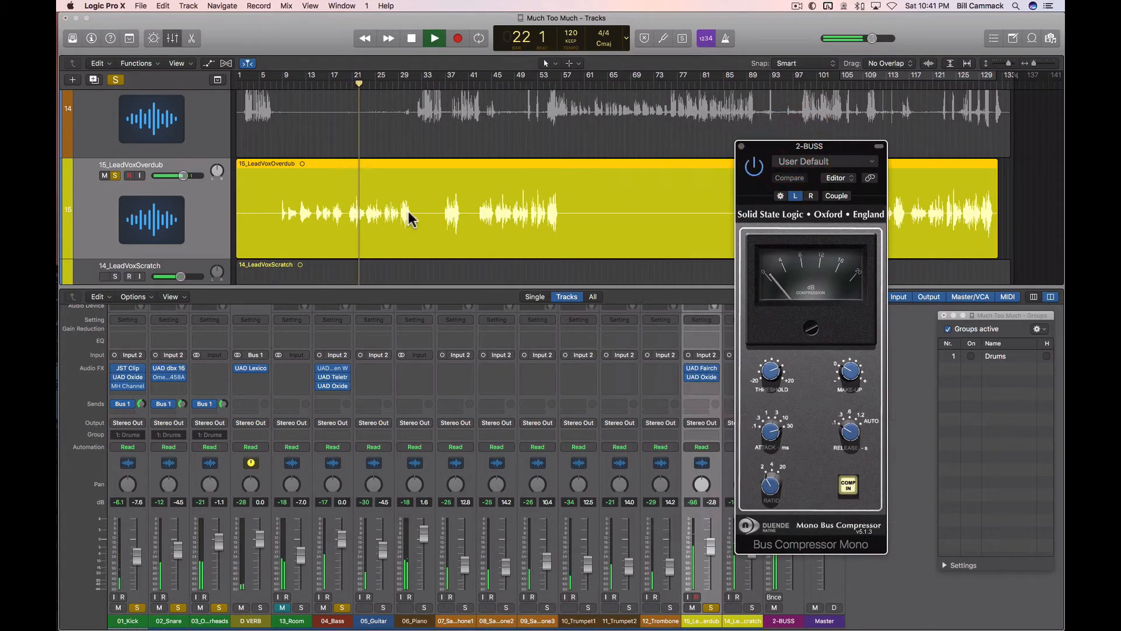
key("super+Right")
key("super+Right")
key("super+Right")
key("super+Right")
key("super+Right")
key("super+Right")
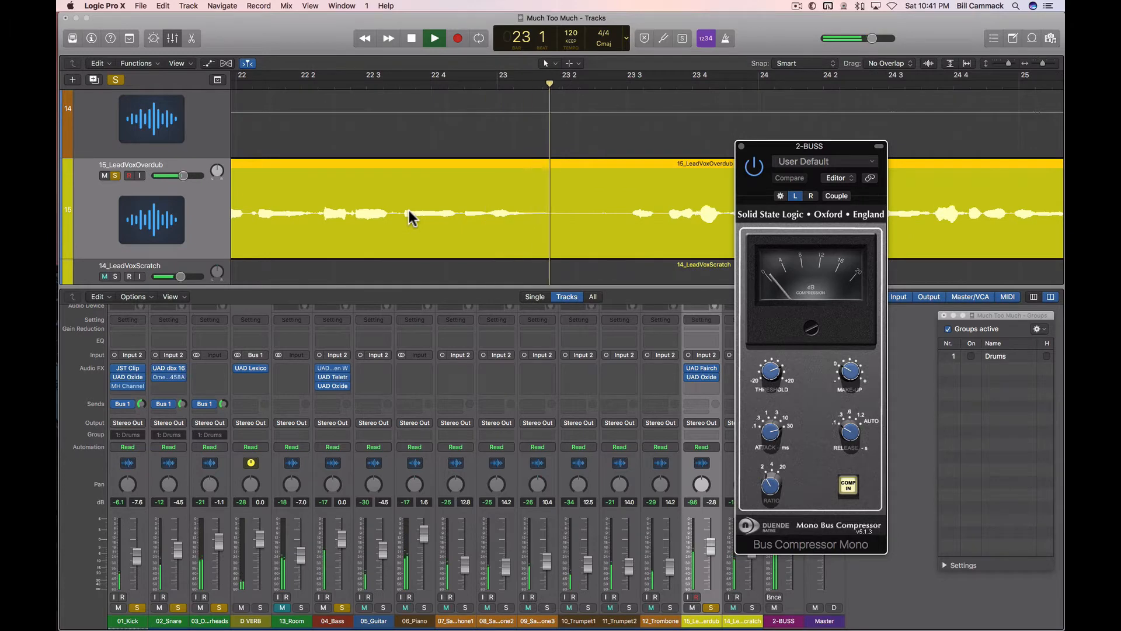
key("super+Down")
key("super+Down")
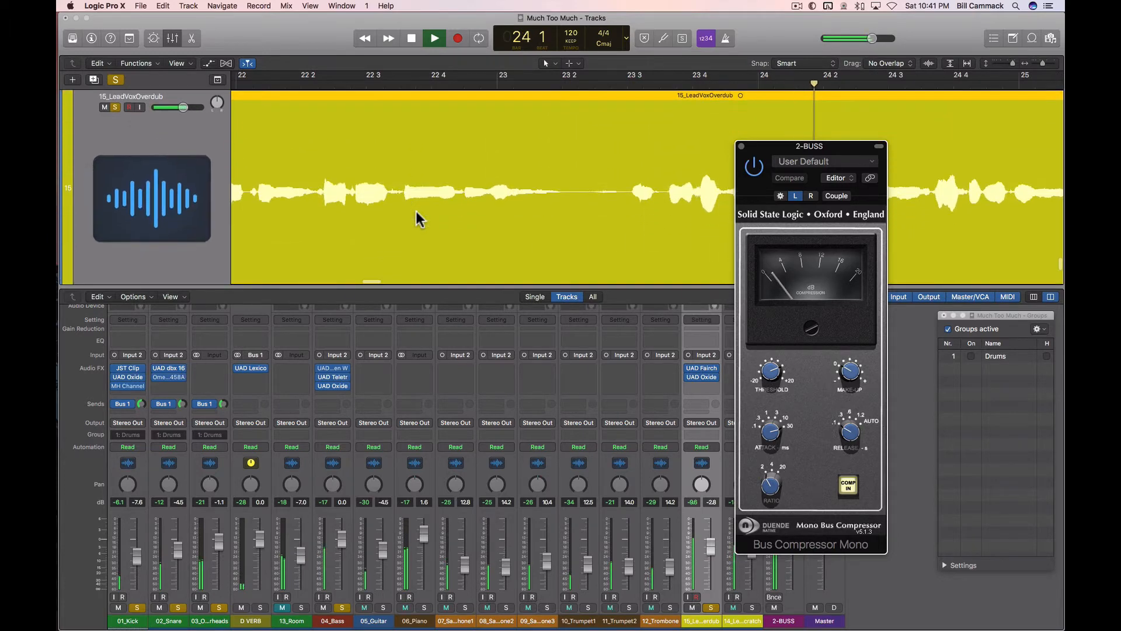
key("x")
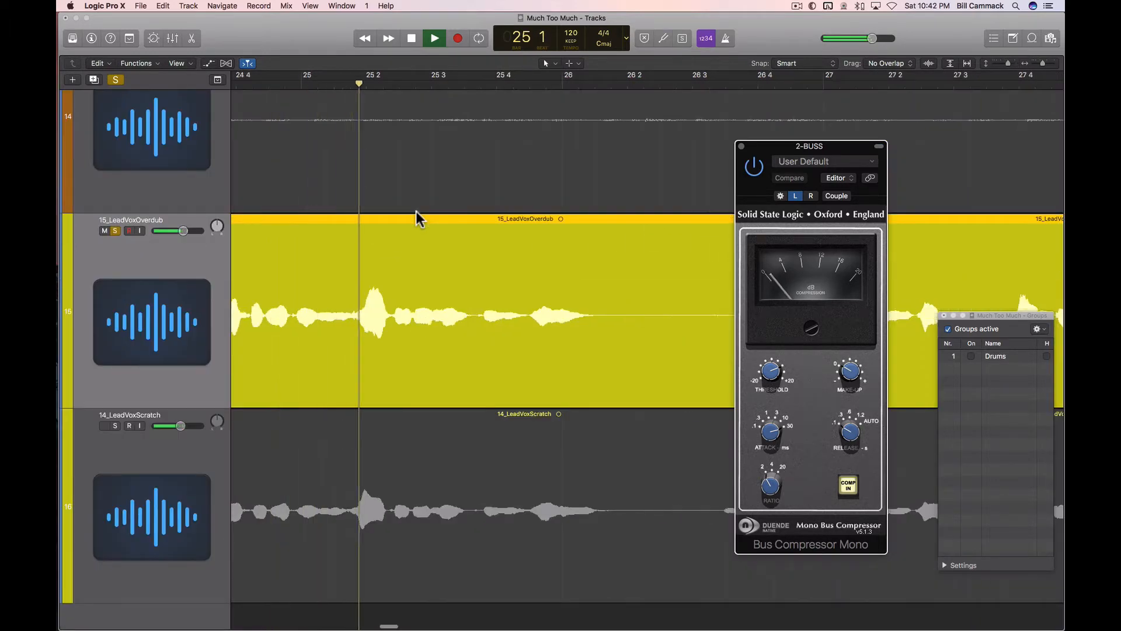
key("super+Down")
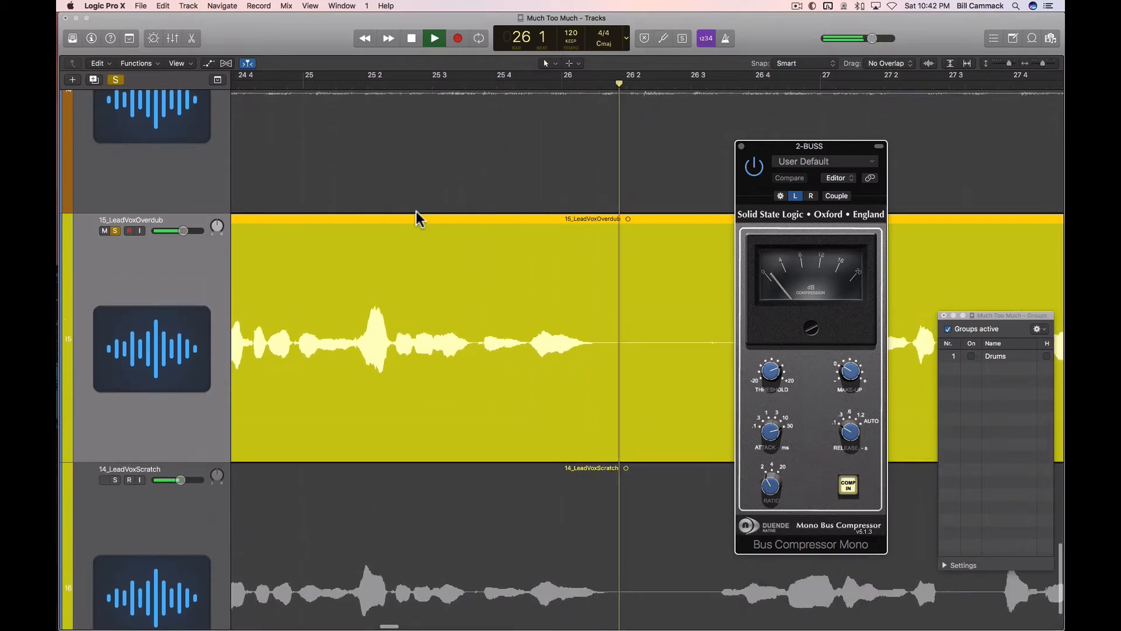
key("super+Left")
scroll(391, 272, "right", 5)
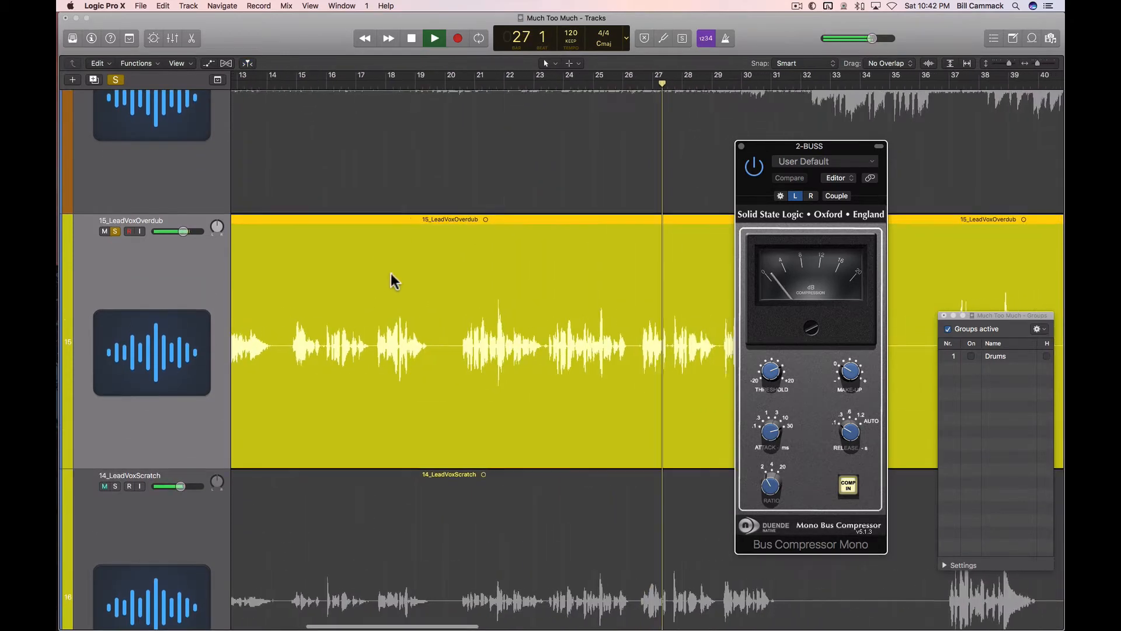
Step: Turn on the Drums group, close the Groups window and move the compressor window farther off the vocal waveform
left_click(971, 357)
left_click(944, 316)
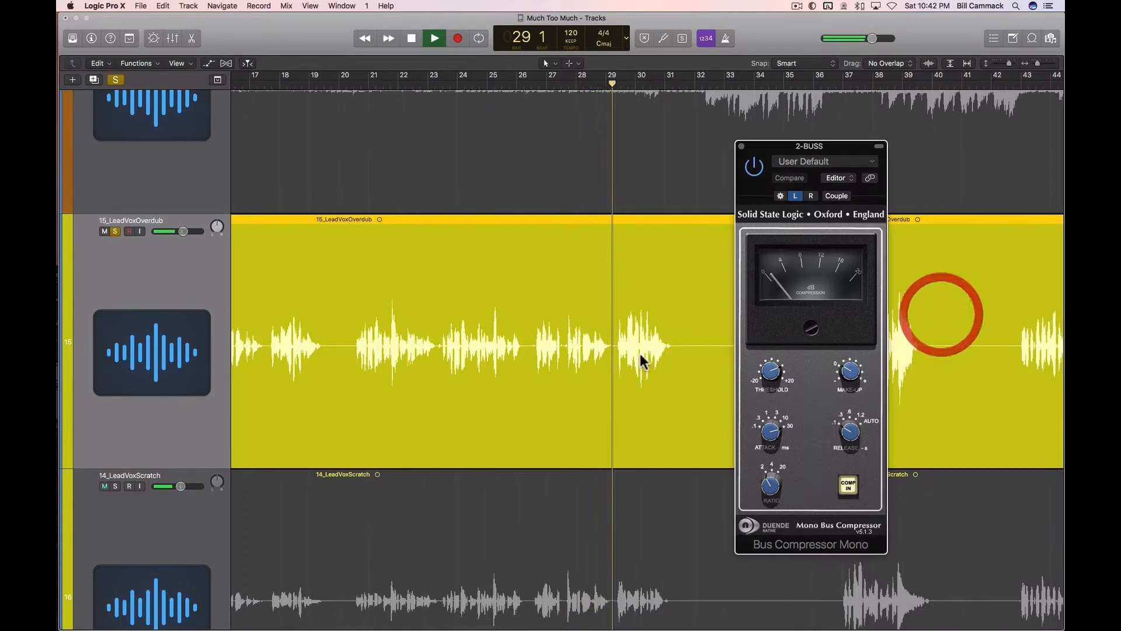
left_click(782, 146)
left_click_drag(782, 146, 898, 146)
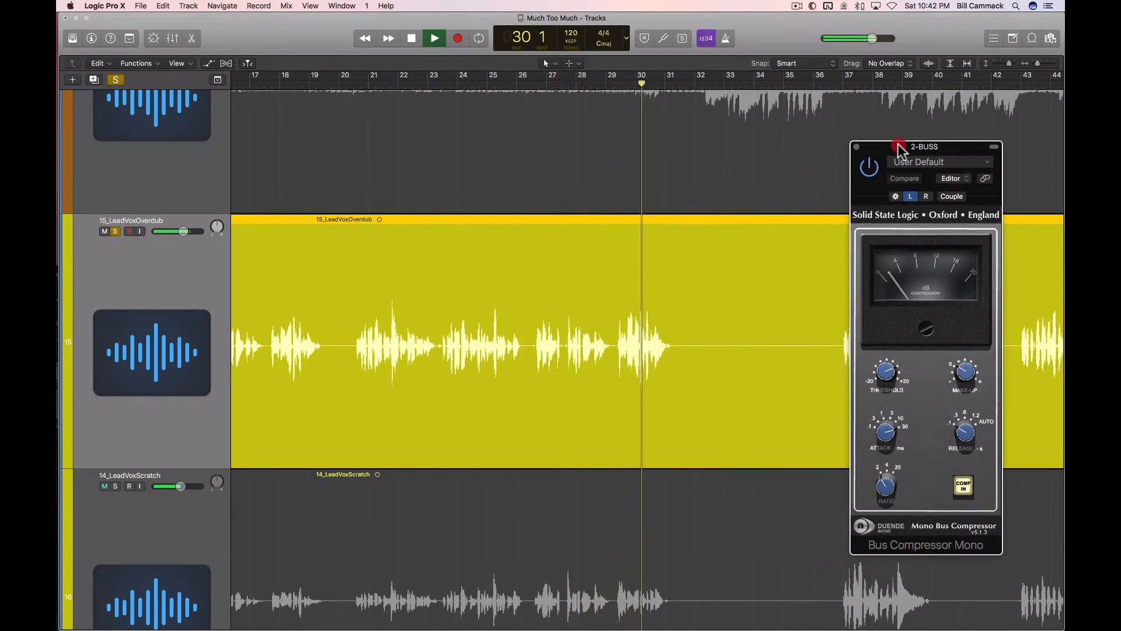
Step: Skip playback ahead through the lead vocal phrases to about bar 43
scroll(605, 273, "right", 6)
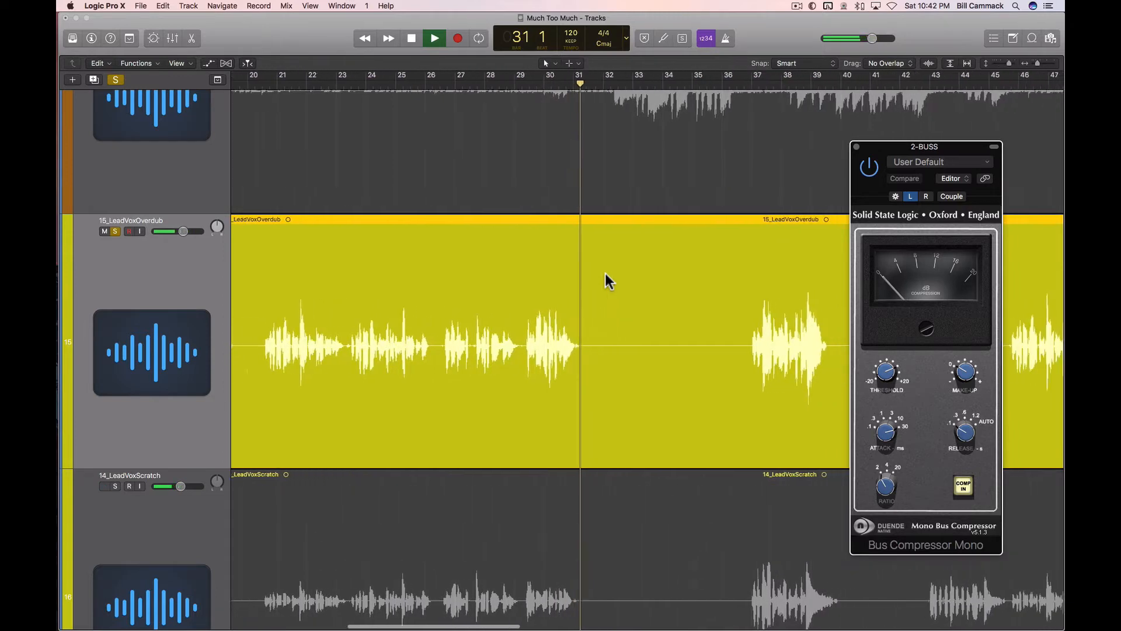
left_click(635, 83)
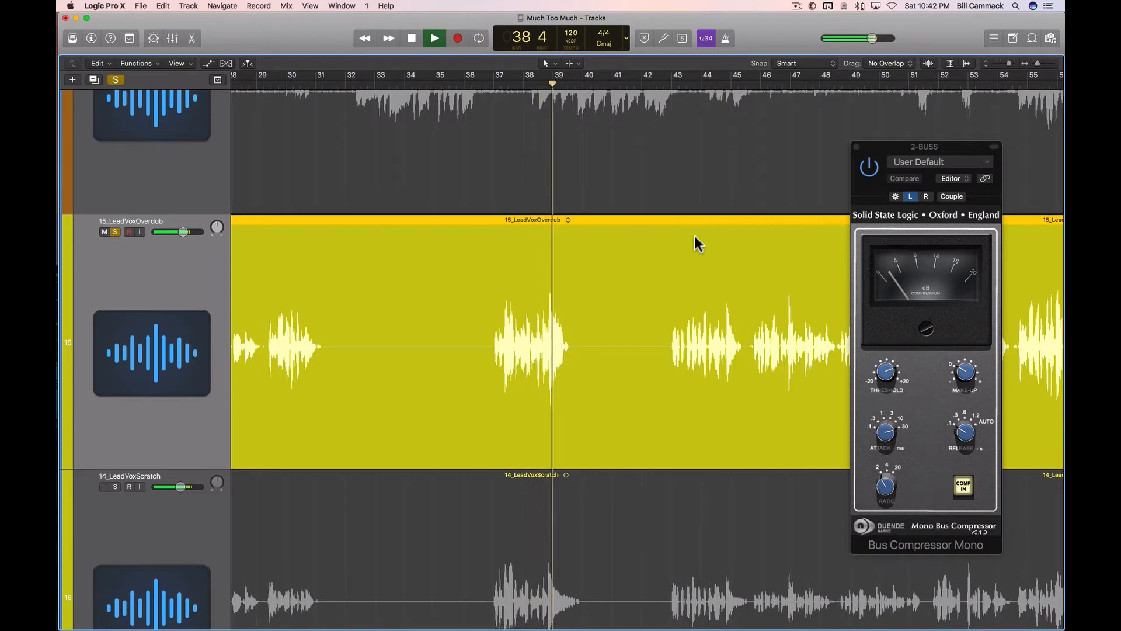
left_click(666, 83)
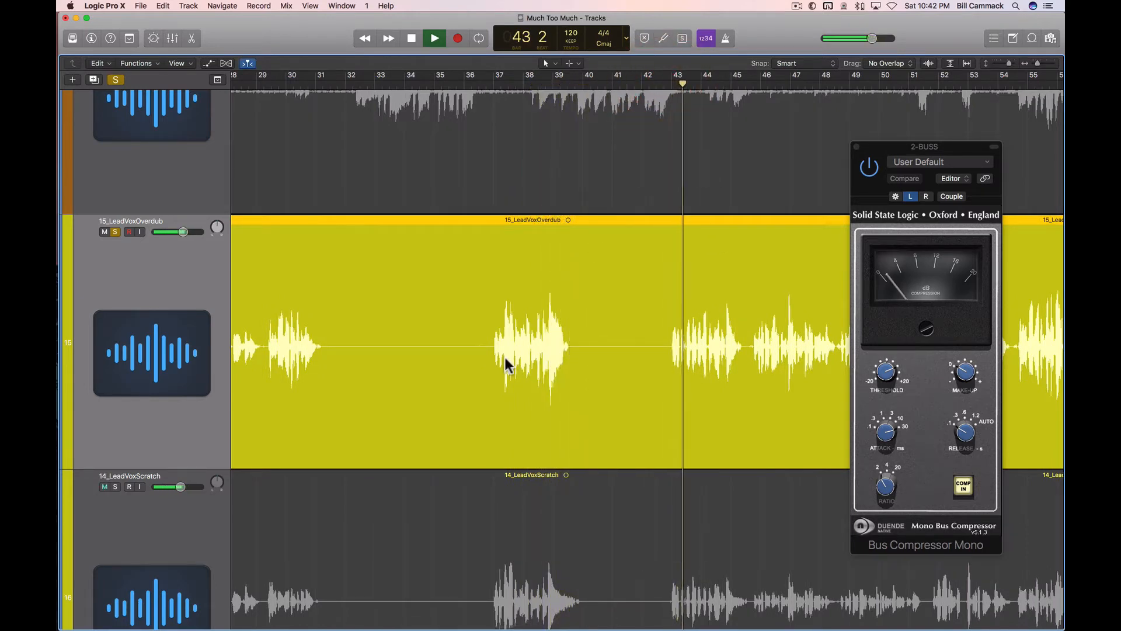
Step: Open the UAD Fairchild 660 on the 15_LeadVoxOverdub channel and hide the mixer again, leaving the vocal waveform in view
key("x")
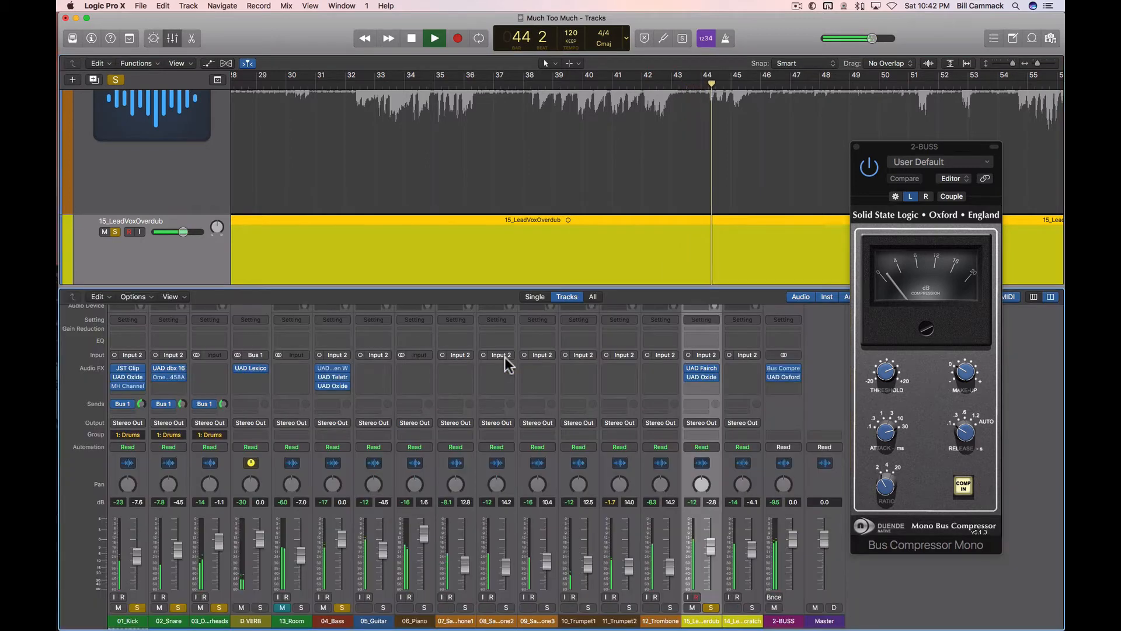
left_click(702, 376)
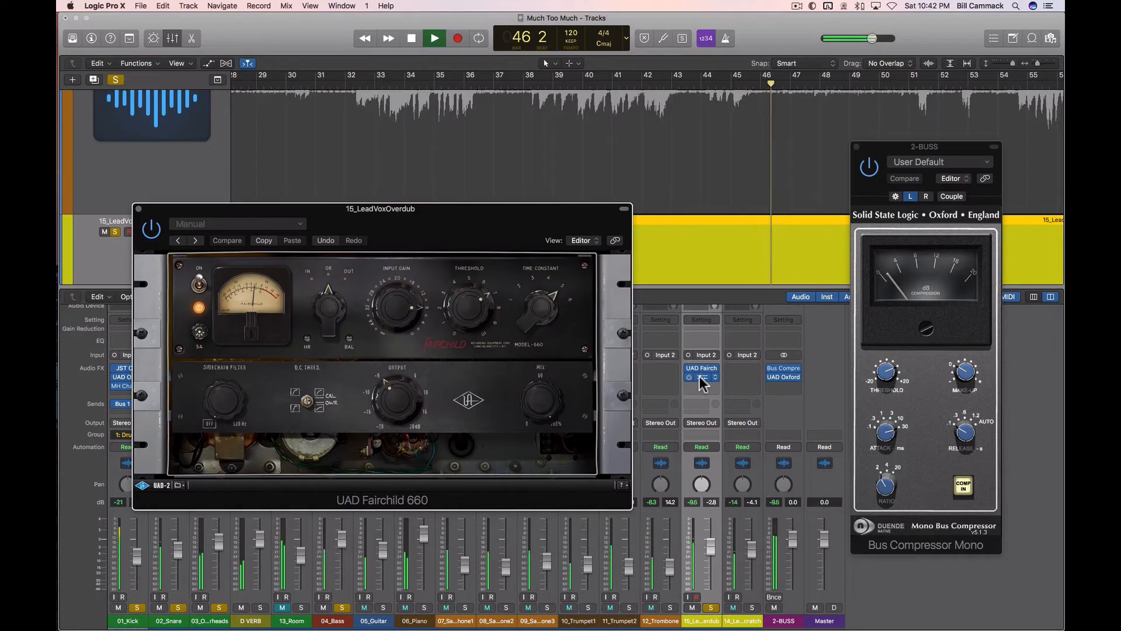
key("x")
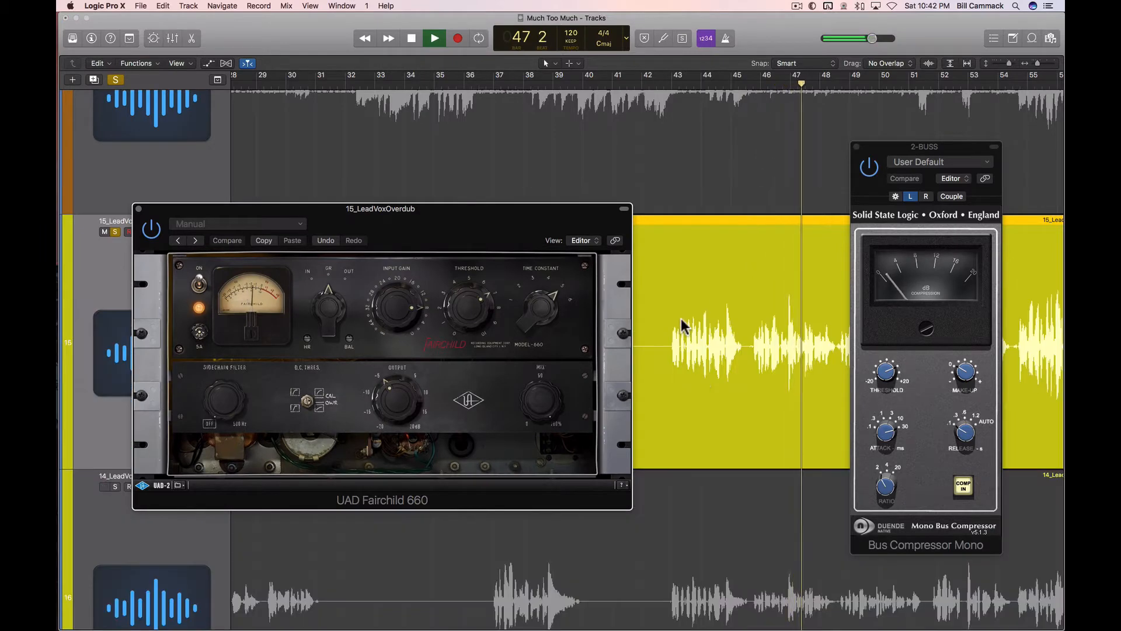
Step: Fit the whole 15_LeadVoxOverdub region in view and place the Fairchild 660 window below its waveform
left_click_drag(590, 211, 556, 356)
scroll(713, 303, "down", 5)
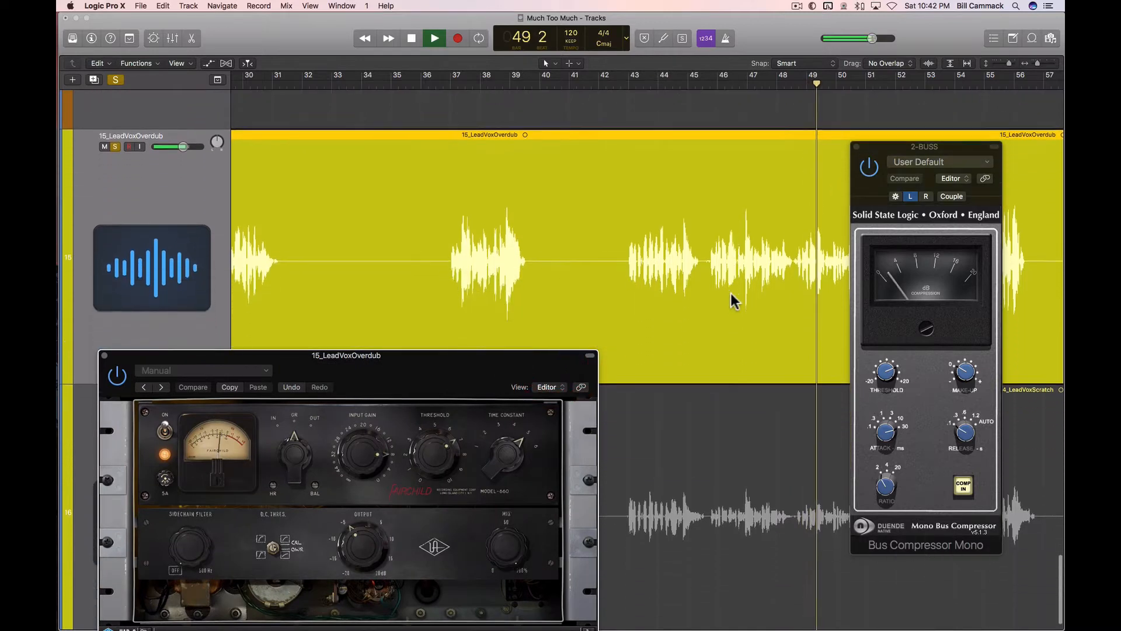
key("z")
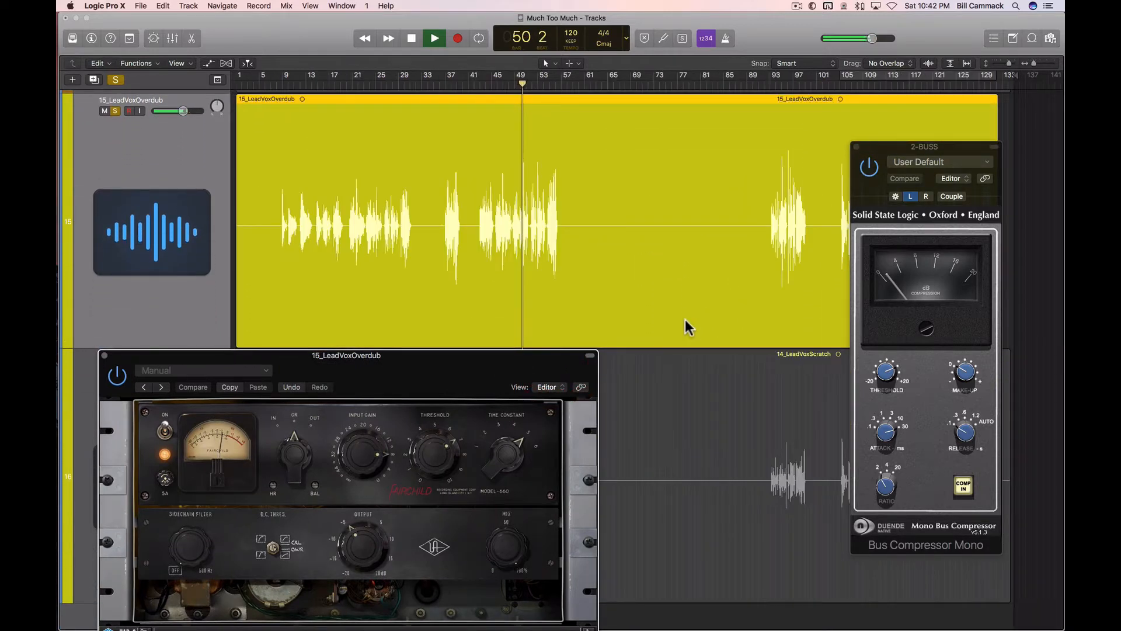
left_click_drag(564, 356, 816, 315)
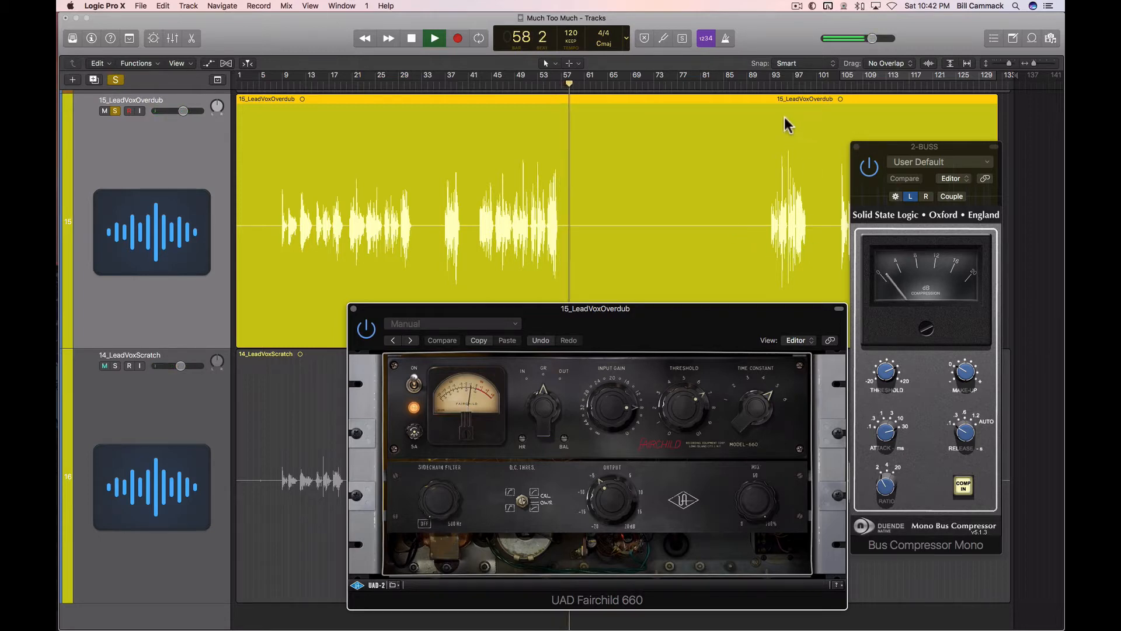
Step: Listen to the lead vocal from about bar 92 and from about bar 104 to the end, rearranging both compressor windows off the phrases
left_click(770, 85)
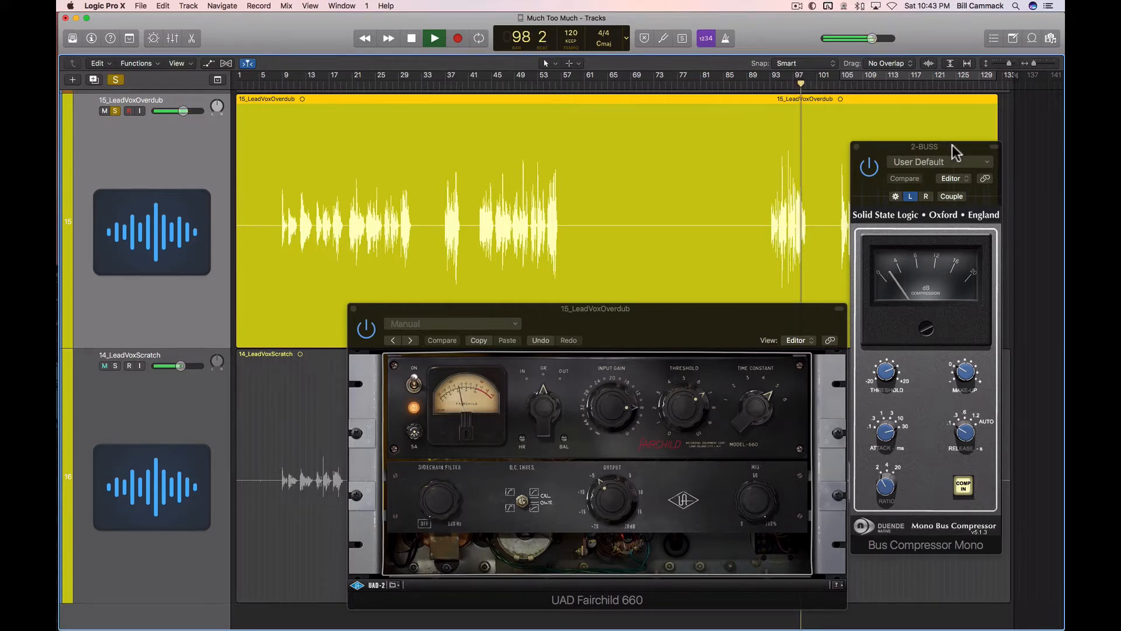
left_click_drag(953, 151, 617, 213)
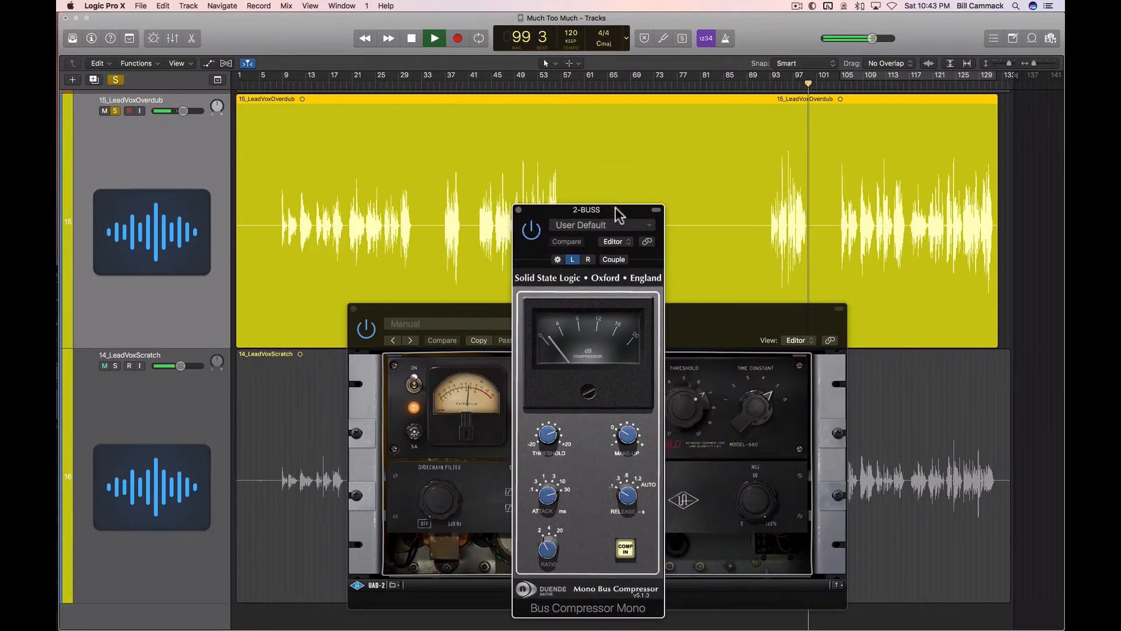
left_click(837, 89)
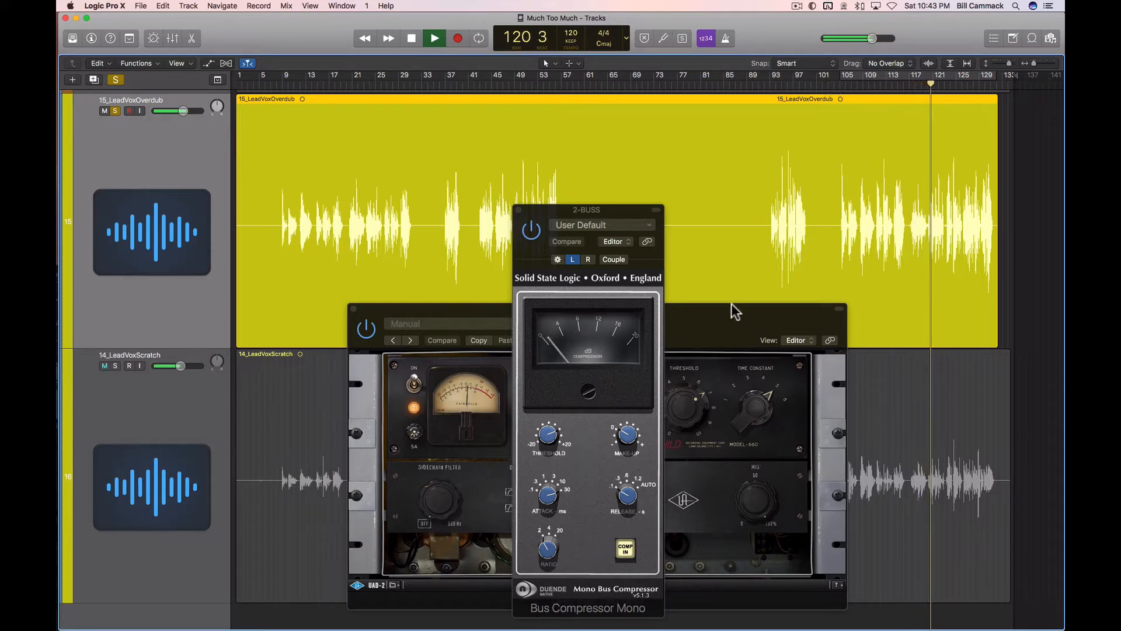
left_click_drag(734, 311, 566, 302)
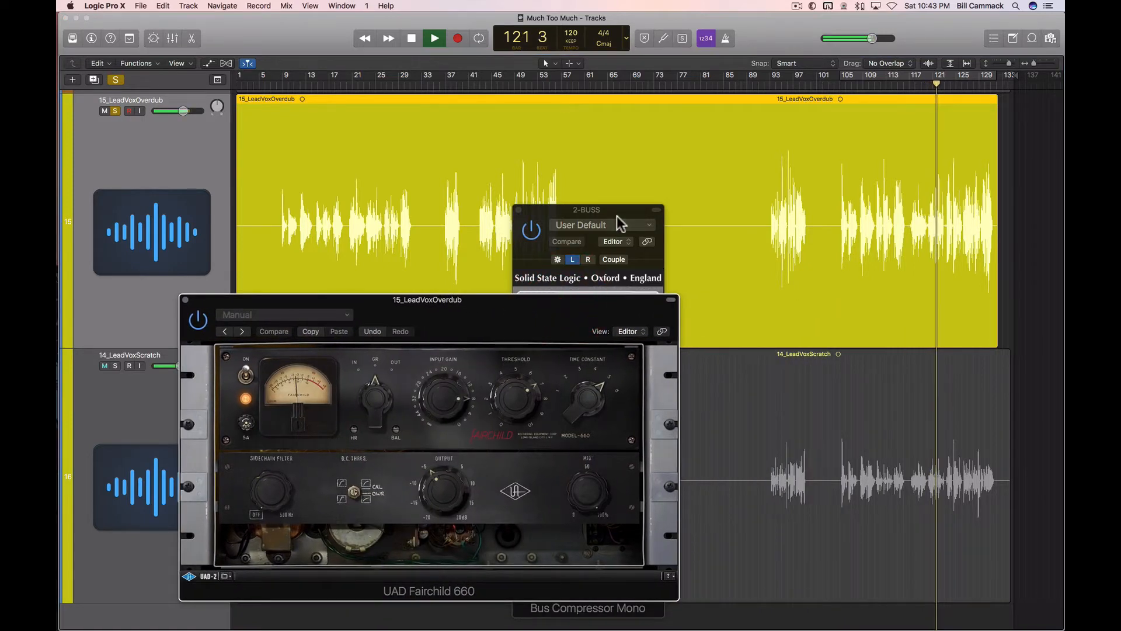
left_click_drag(614, 210, 779, 194)
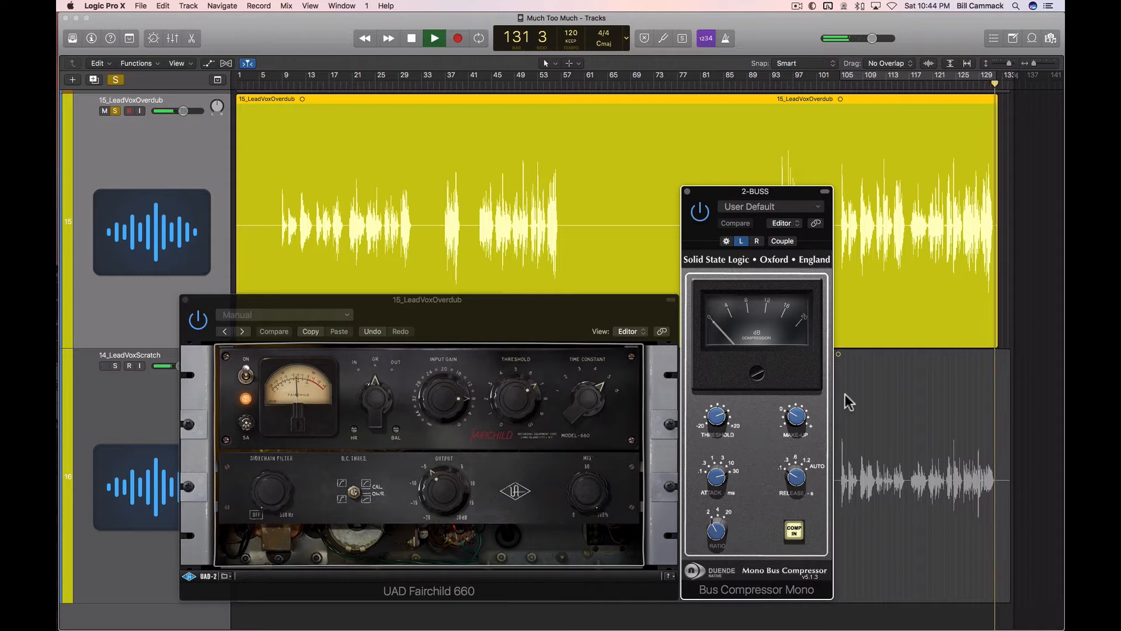
key("space")
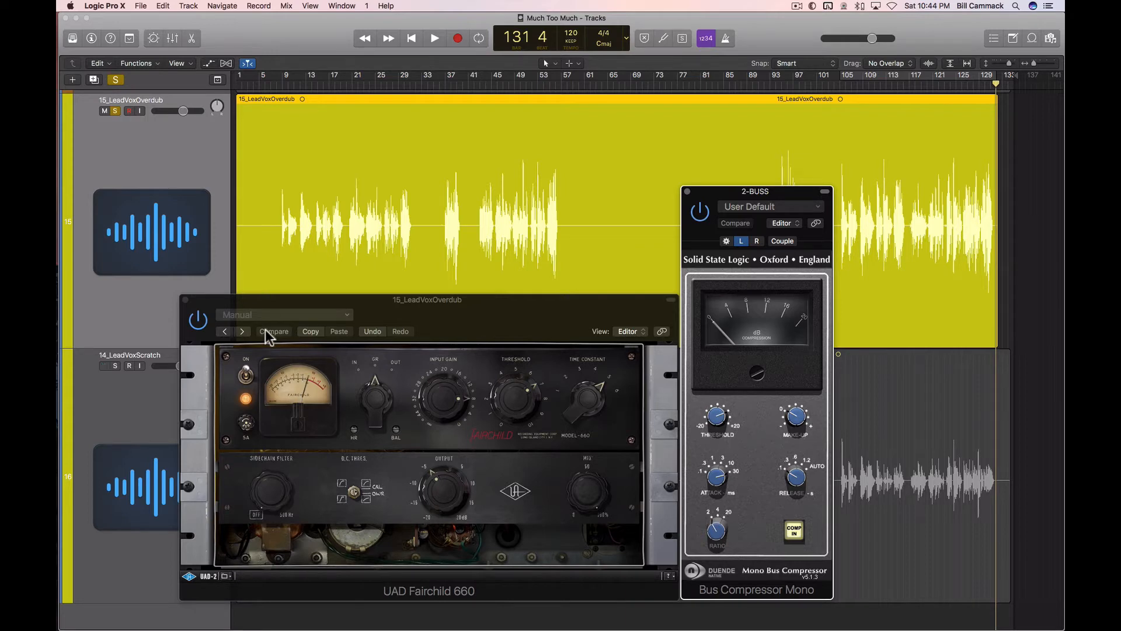
Step: Close the Fairchild 660 and Bus Compressor windows and show the mixer below the lead vocal waveform
left_click(185, 299)
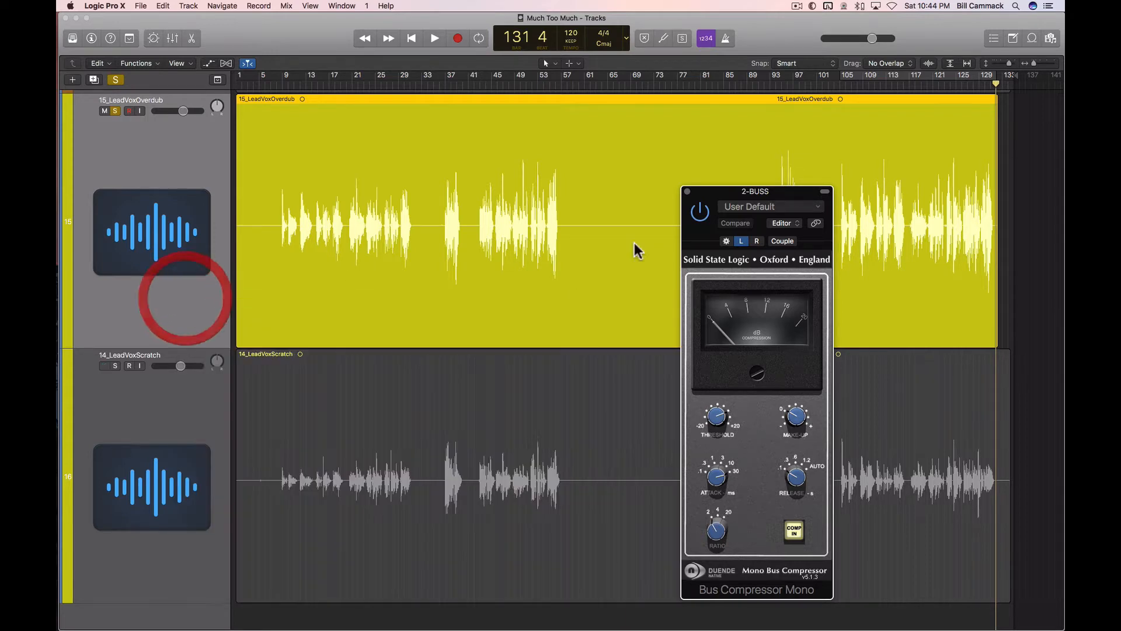
left_click(688, 191)
key("x")
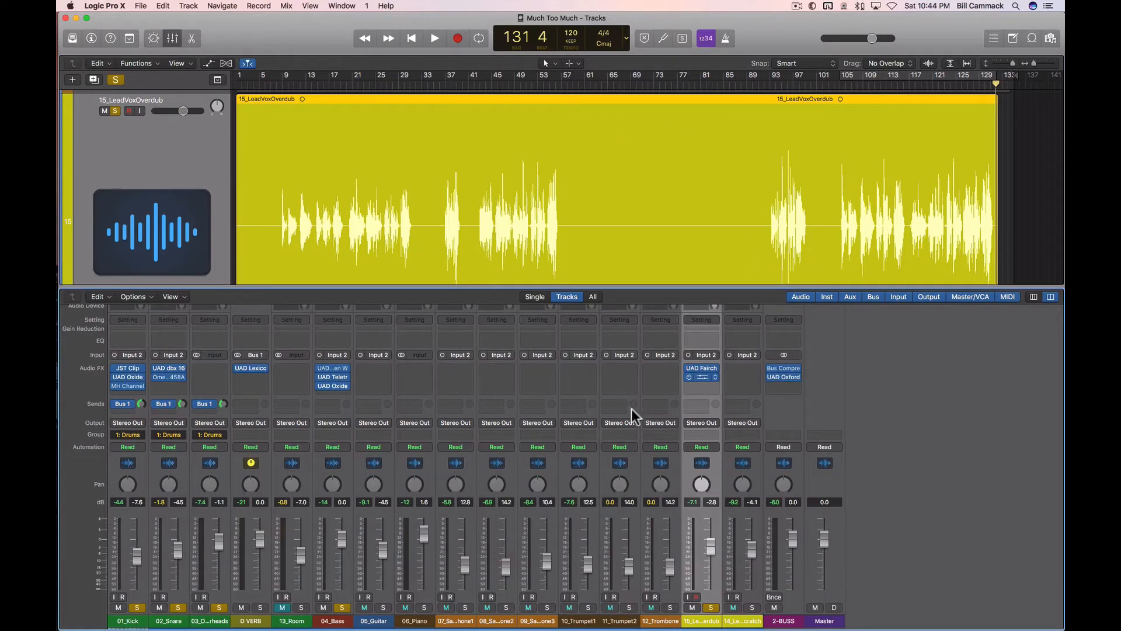
scroll(616, 234, "down", 2)
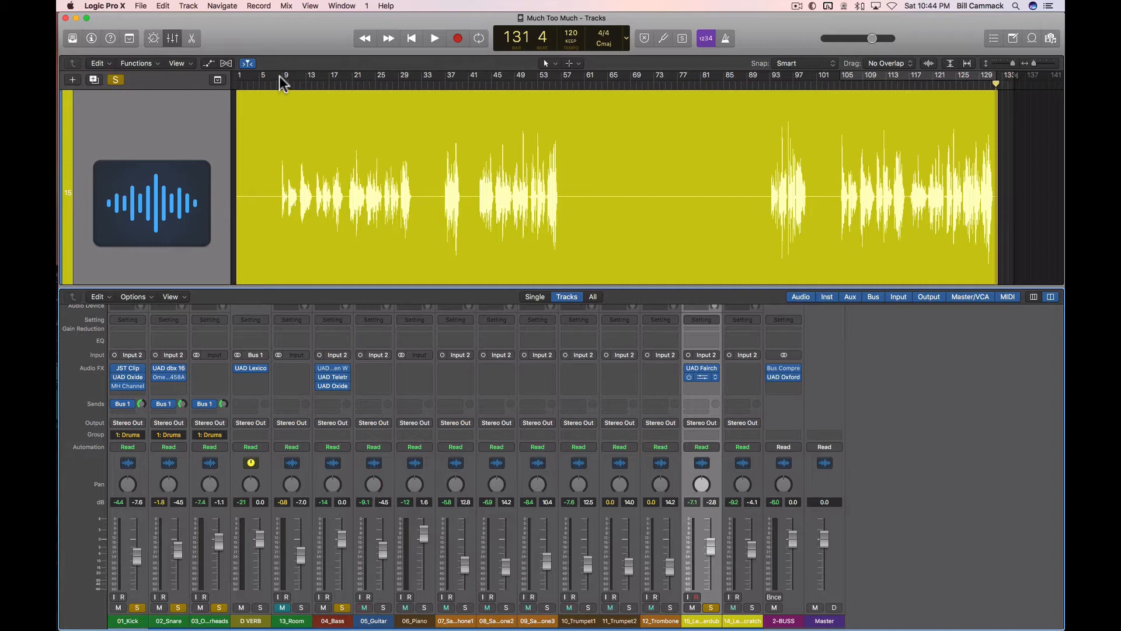
Step: Set a cycle range from bar 8 to about bar 32 around the first vocal phrases and start looped playback
left_click_drag(285, 76, 385, 76)
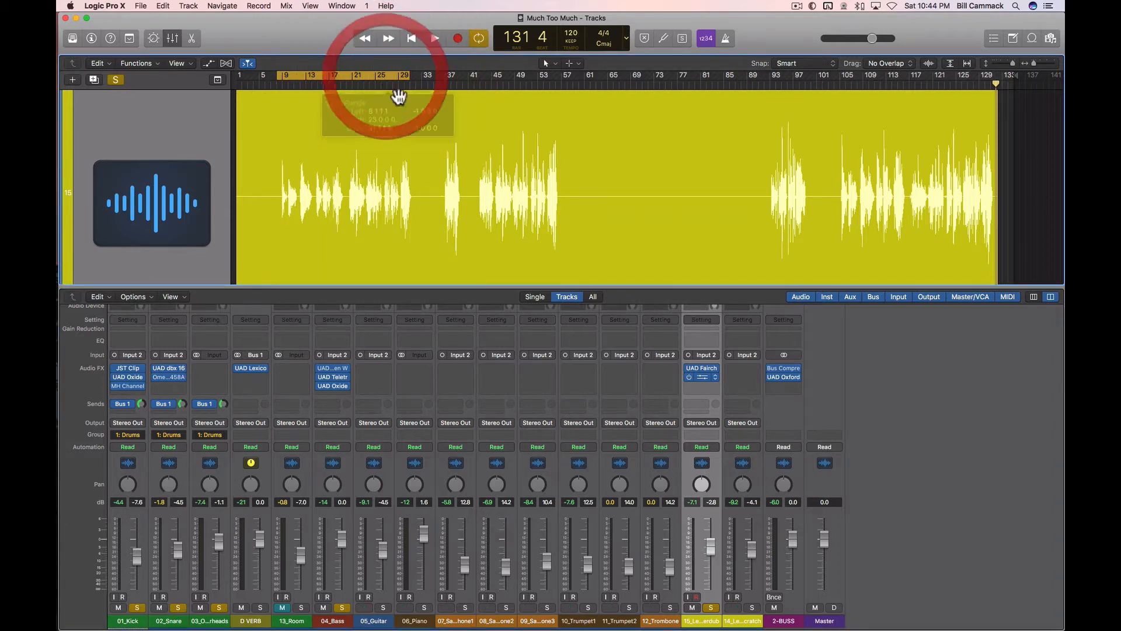
key("space")
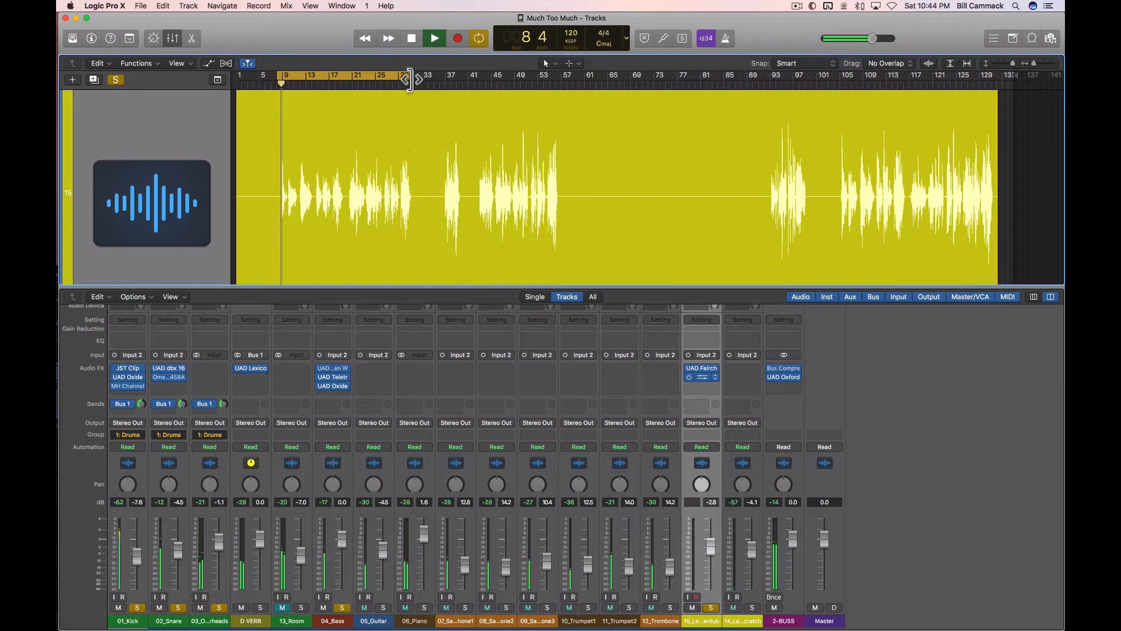
left_click_drag(407, 75, 415, 76)
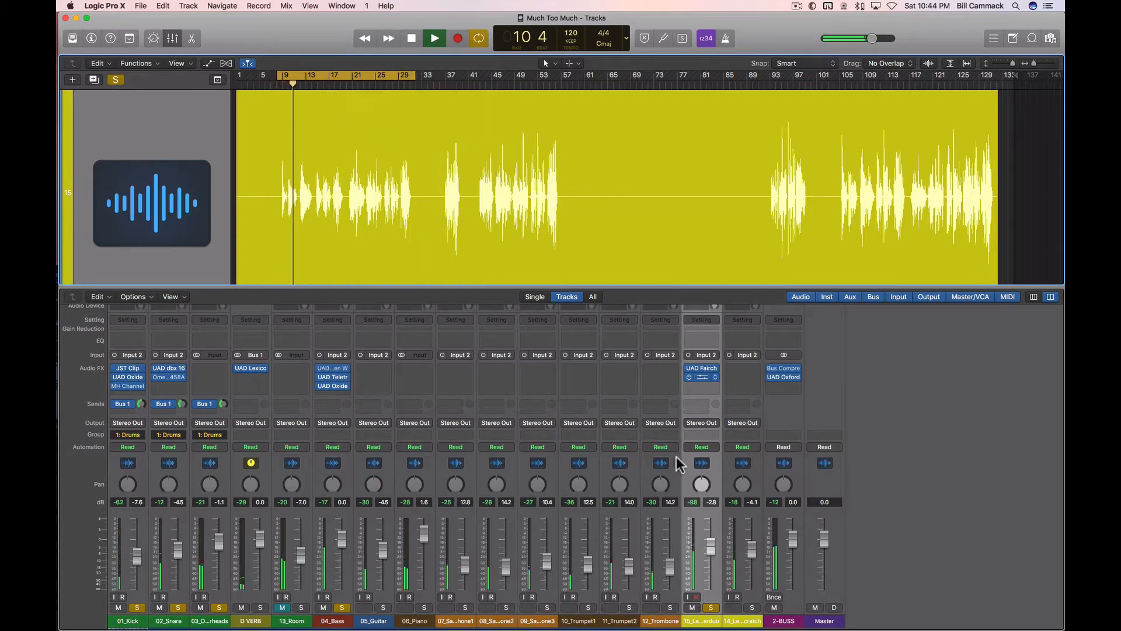
Step: Add a Bus 2 send to the 15_LeadVoxOverdub channel and create a track for the new Aux 2 channel
left_click(699, 407)
mouse_move(706, 460)
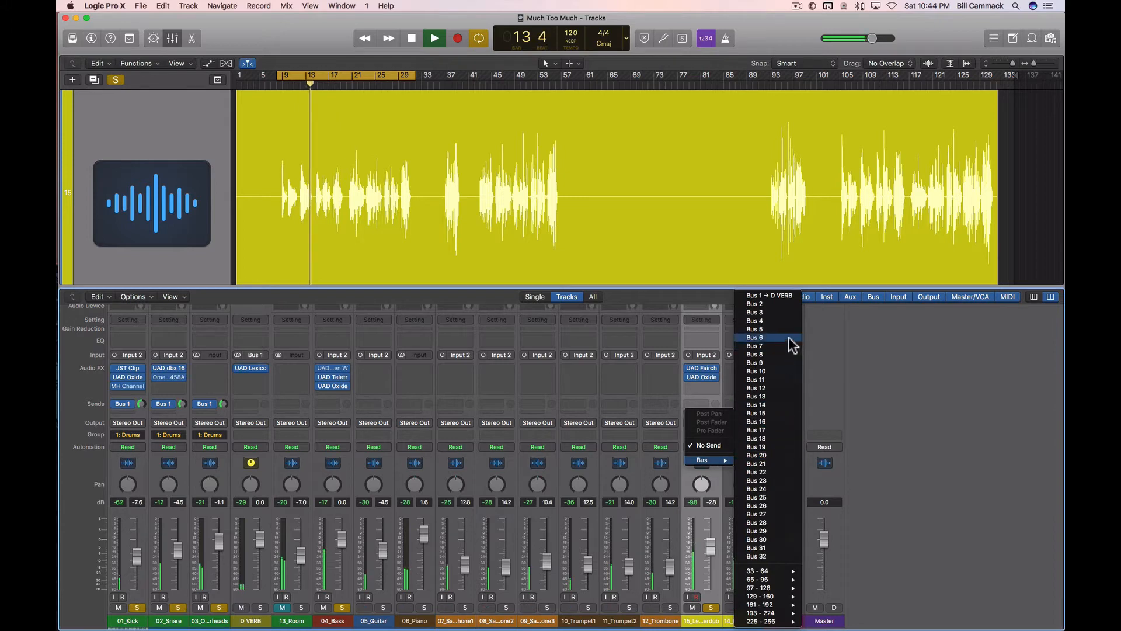
left_click(773, 304)
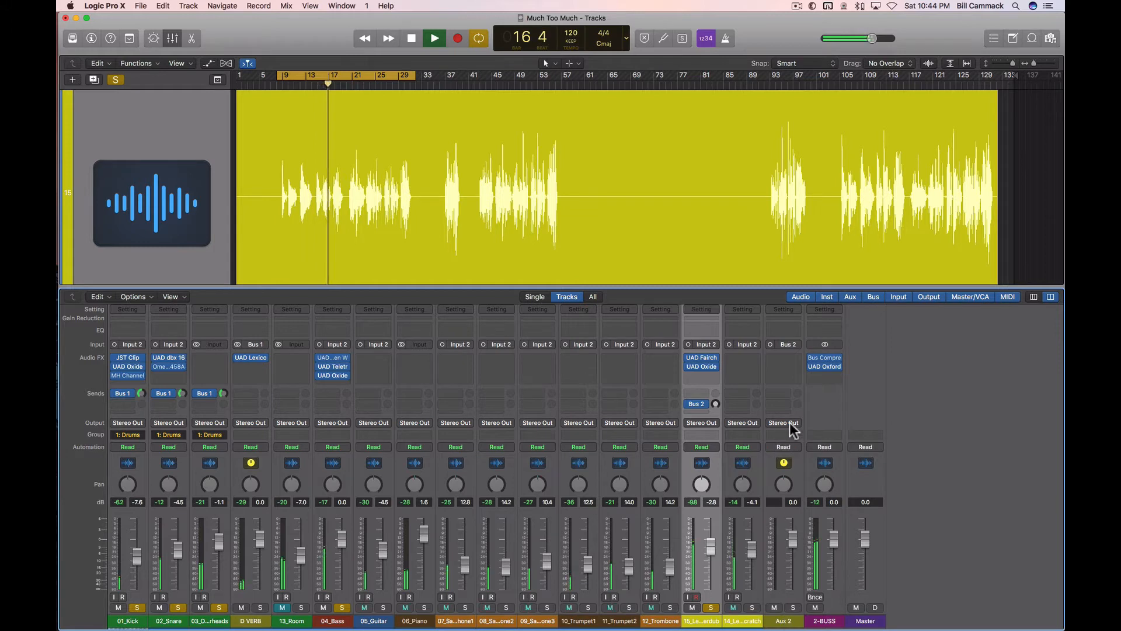
right_click(784, 465)
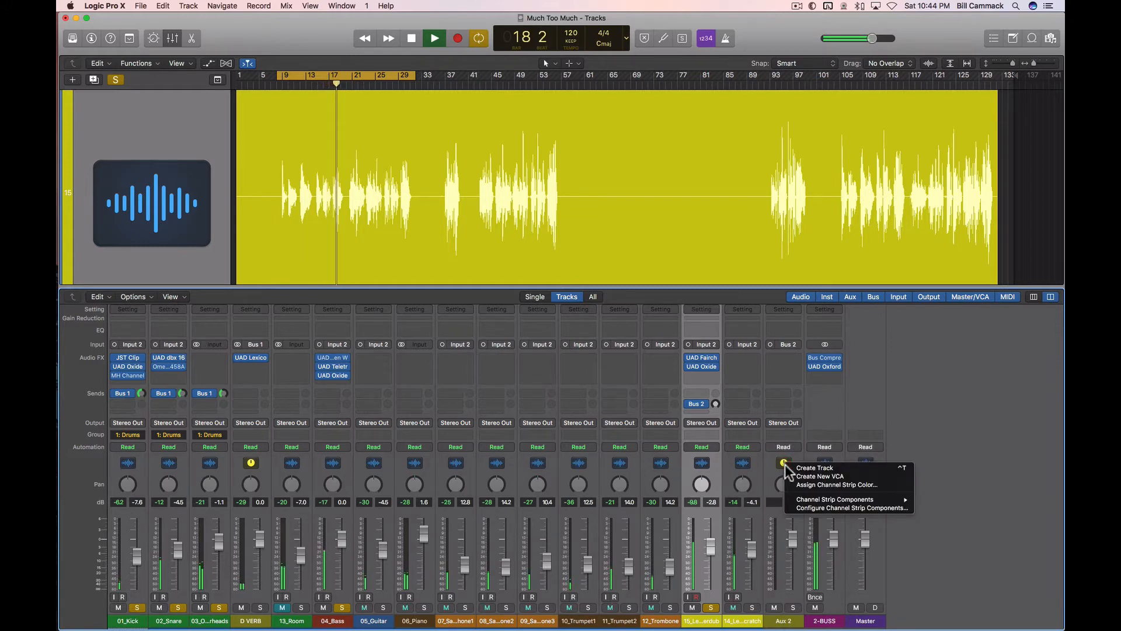
left_click(822, 470)
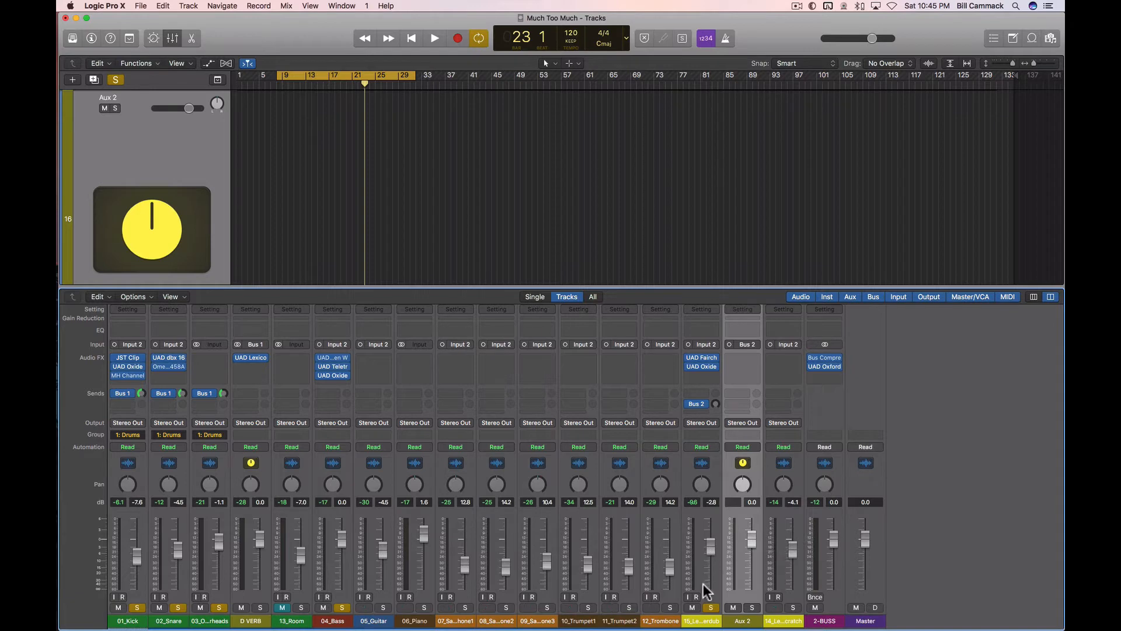
Step: Put the D VERB channel's UAD Lexicon reverb on Aux 2 as well and rename Aux 2 as V VERB
key("space")
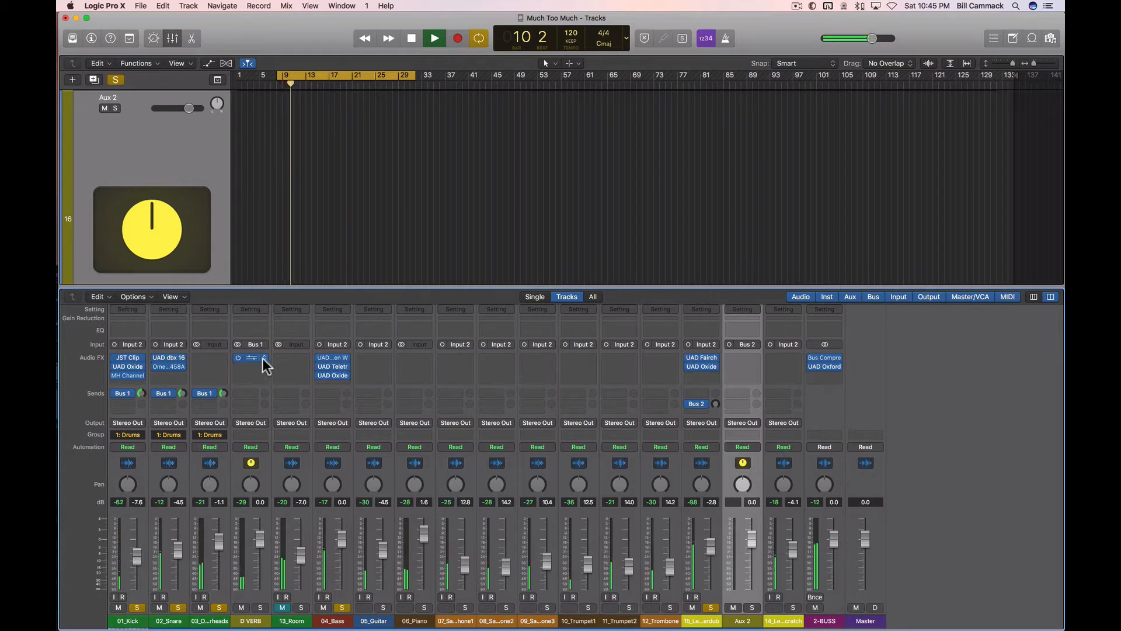
left_click_drag(255, 362, 745, 359)
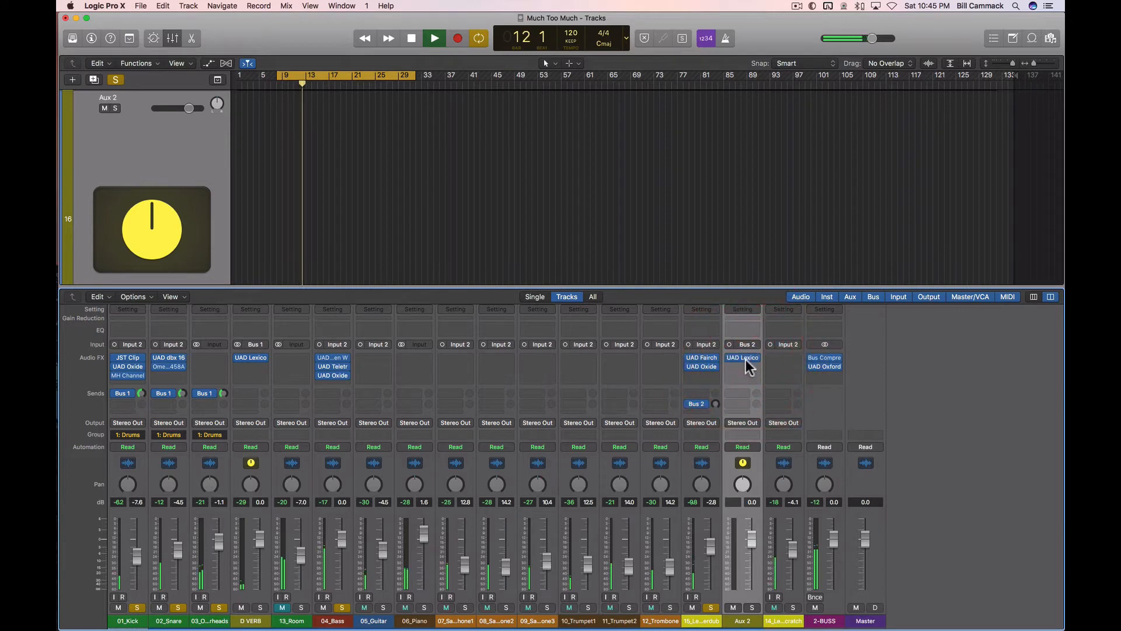
double_click(743, 621)
type("V VERB")
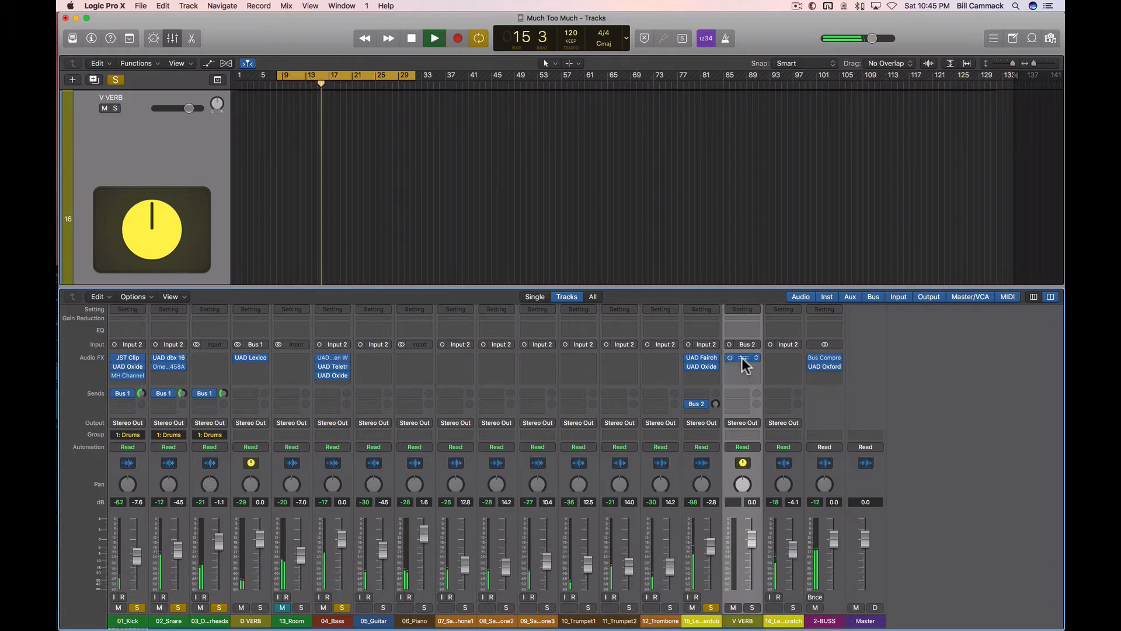
Step: Open the Lexicon 224 on V VERB, choose the Chamber program after comparing it with Perc Plate, and restart looped playback
left_click(743, 359)
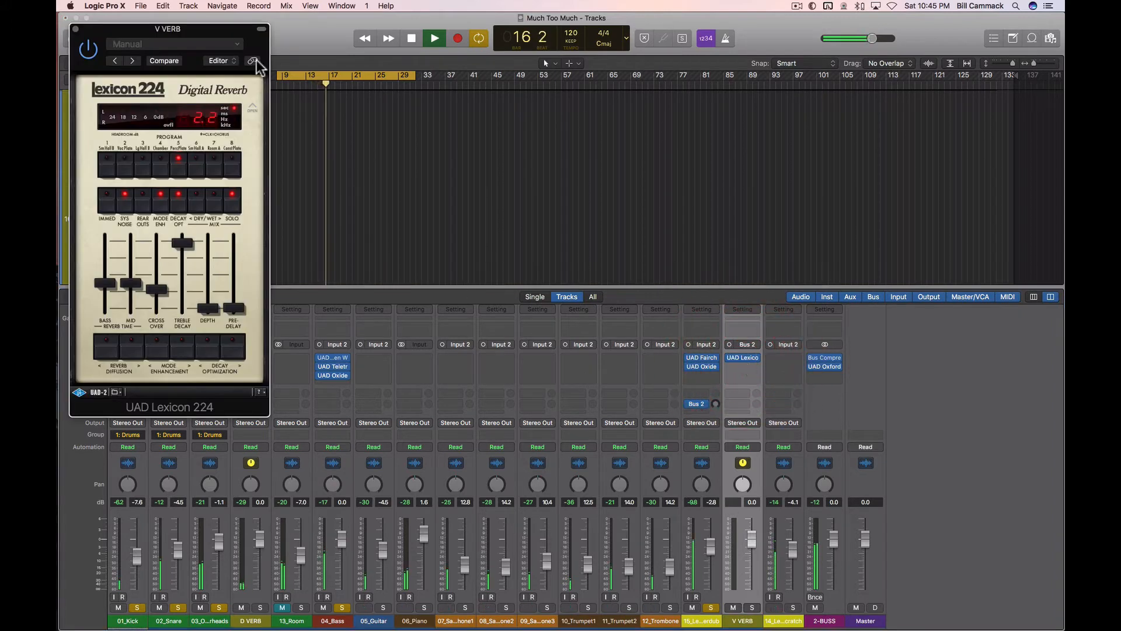
left_click_drag(238, 38, 695, 173)
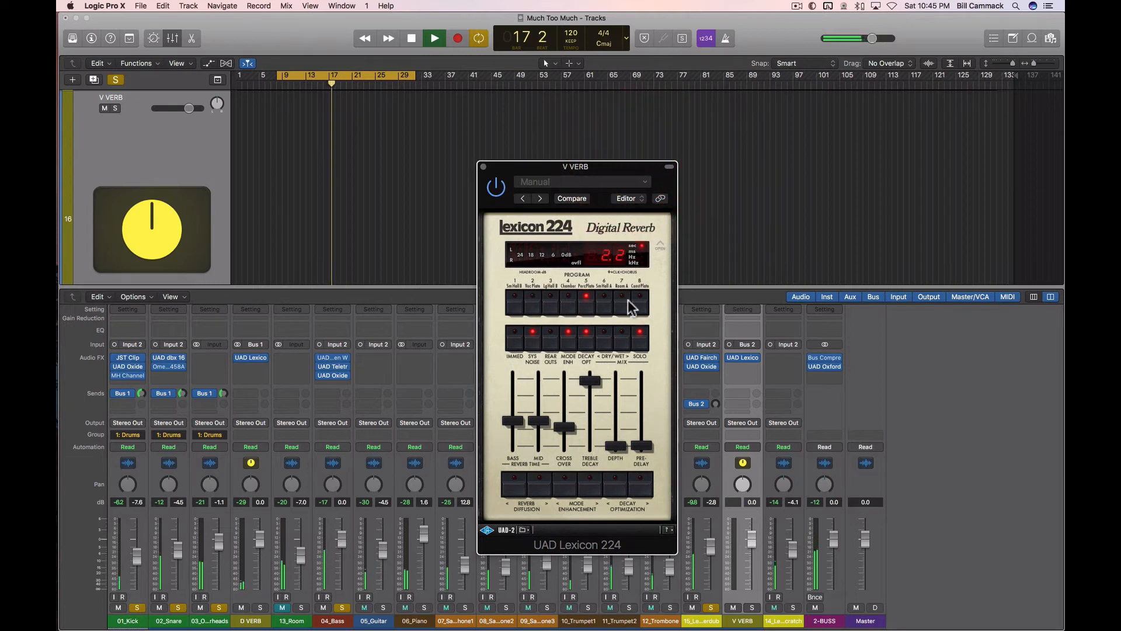
left_click(570, 303)
key("space")
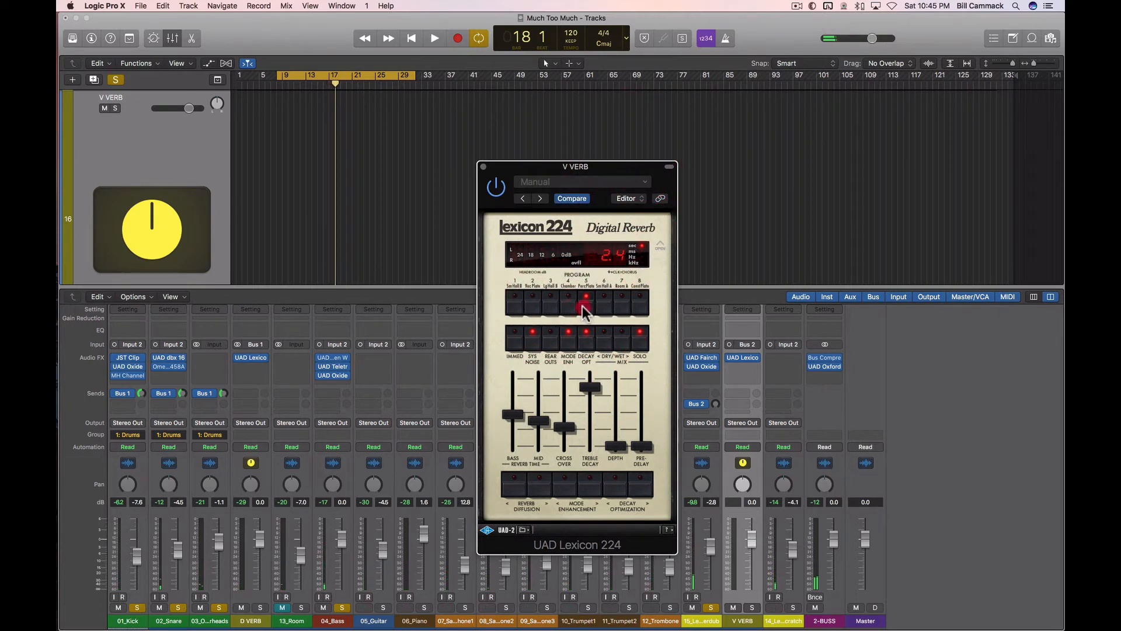
left_click(584, 305)
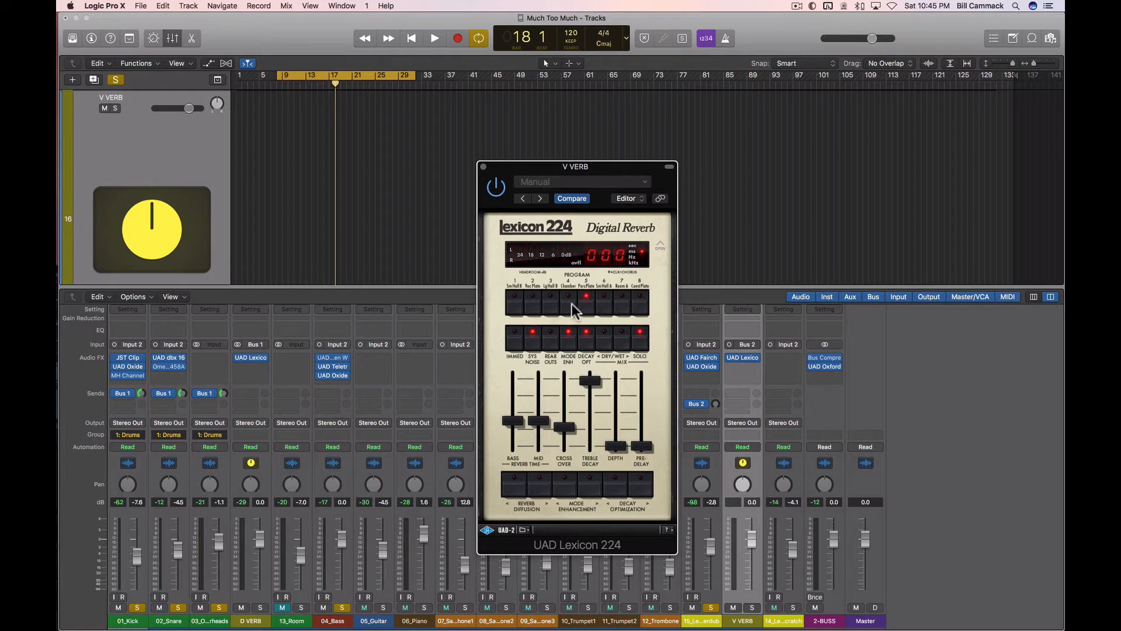
left_click(570, 299)
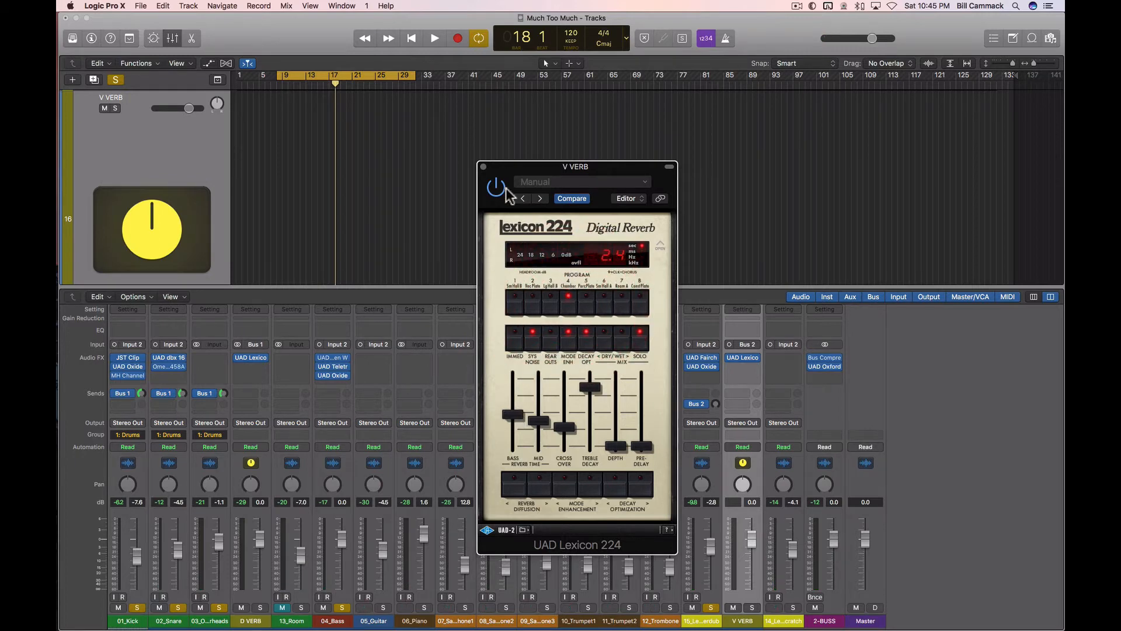
key("space")
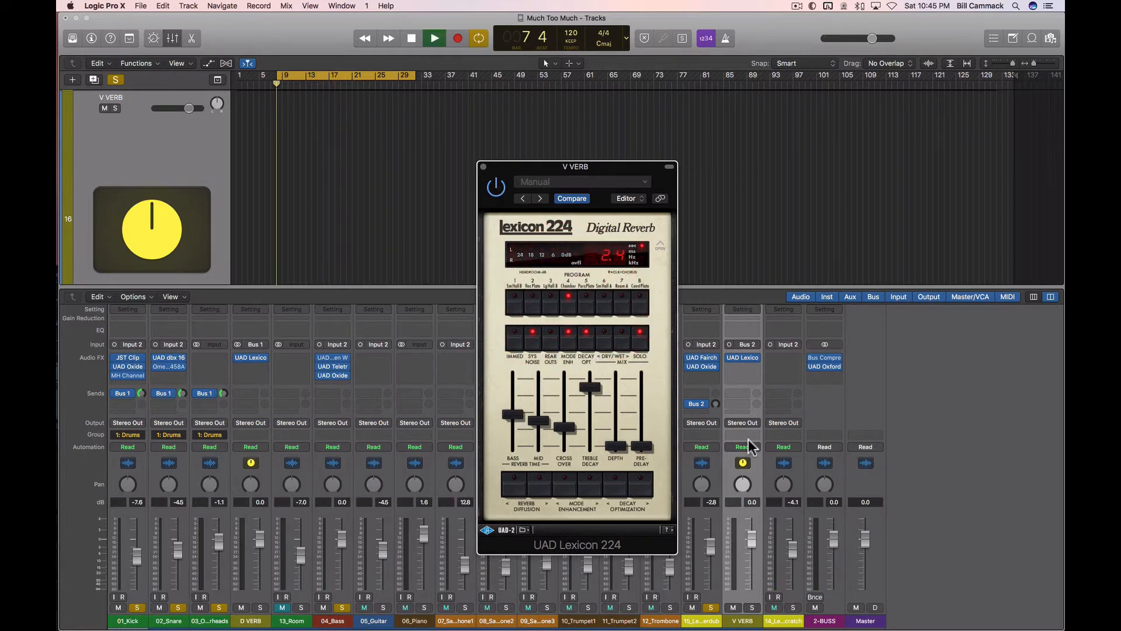
Step: Try the lead vocal's Bus 2 send with the reverb window moved off its channel, and mute the bass and the Drums group
left_click_drag(500, 167, 444, 165)
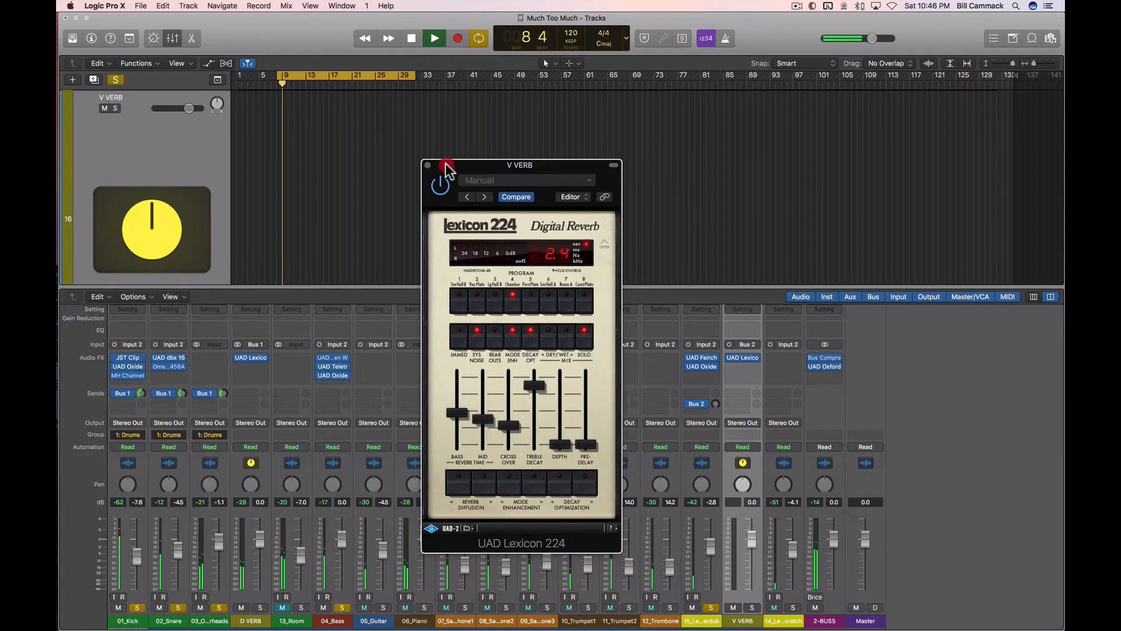
left_click_drag(716, 404, 729, 444)
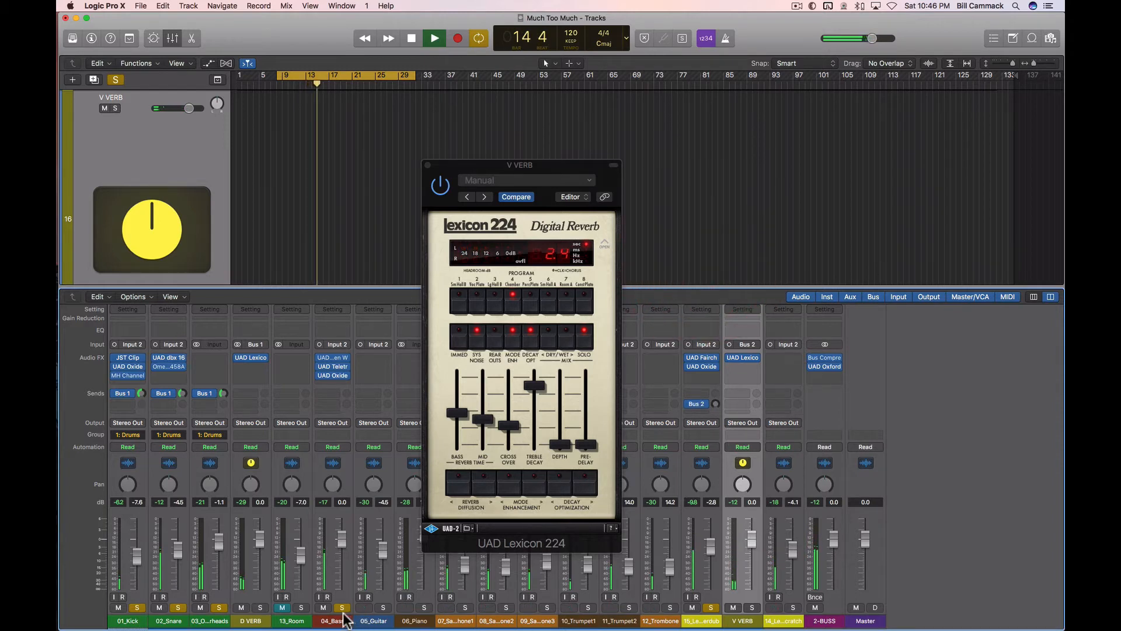
left_click(321, 608)
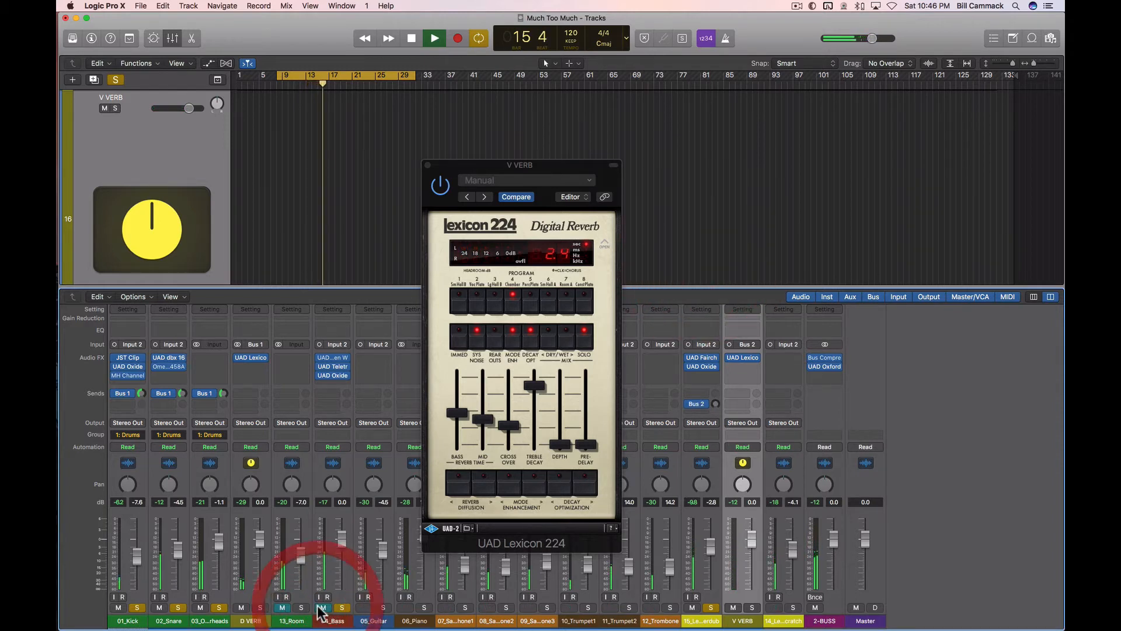
left_click(201, 609)
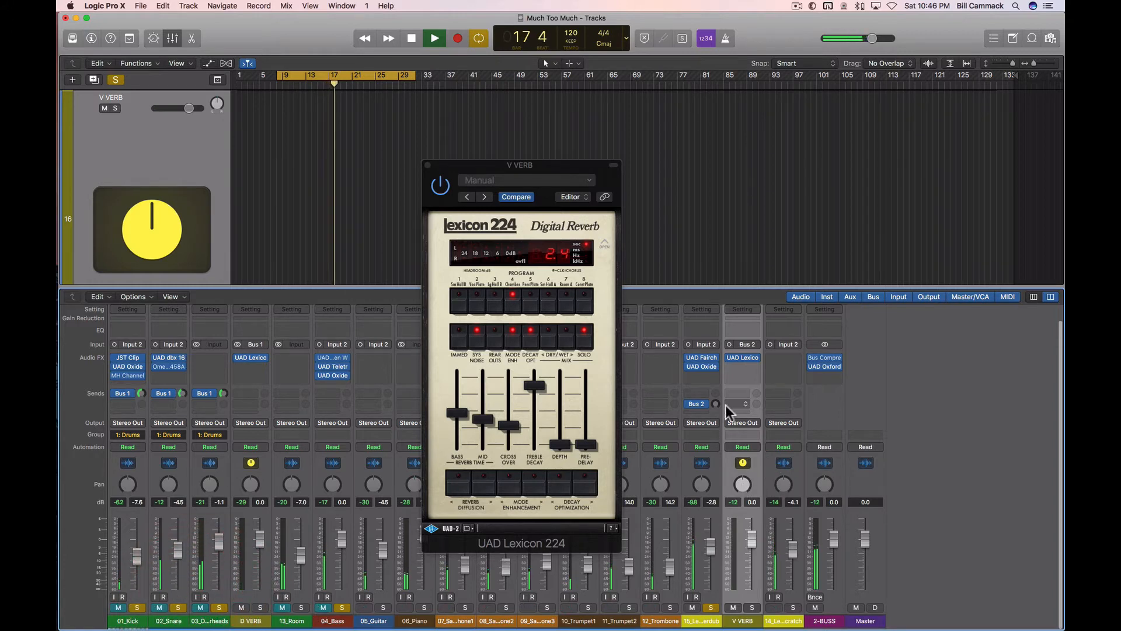
Step: Raise the lead vocal's Bus 2 send to V VERB, ease it back to a moderate level by ear, and stop playback
left_click_drag(716, 403, 707, 258)
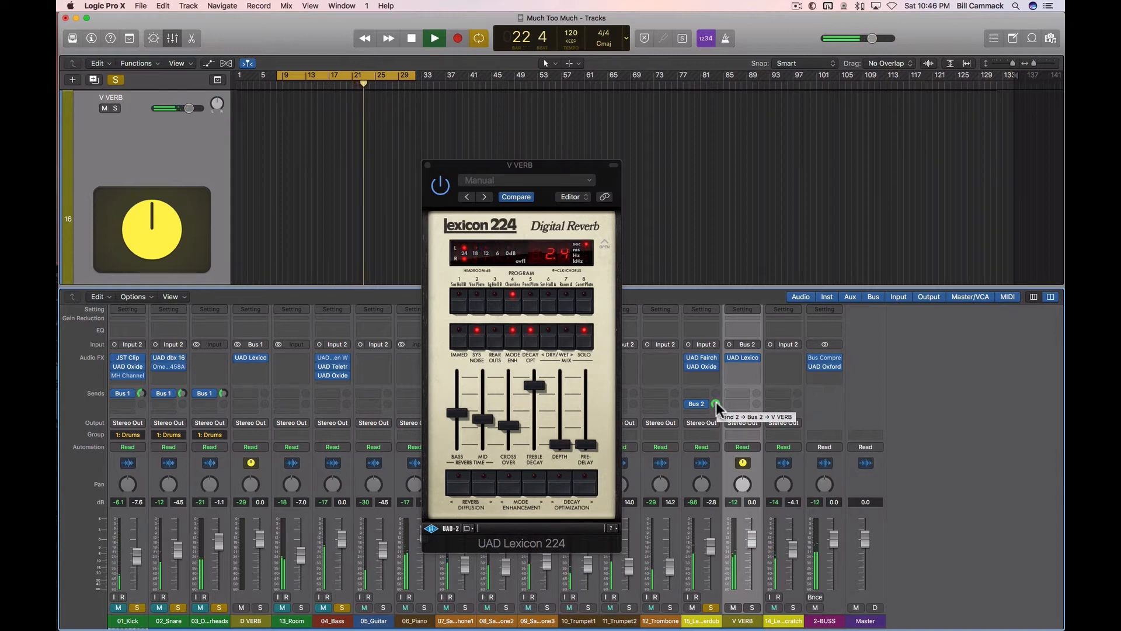
left_click_drag(716, 401, 704, 460)
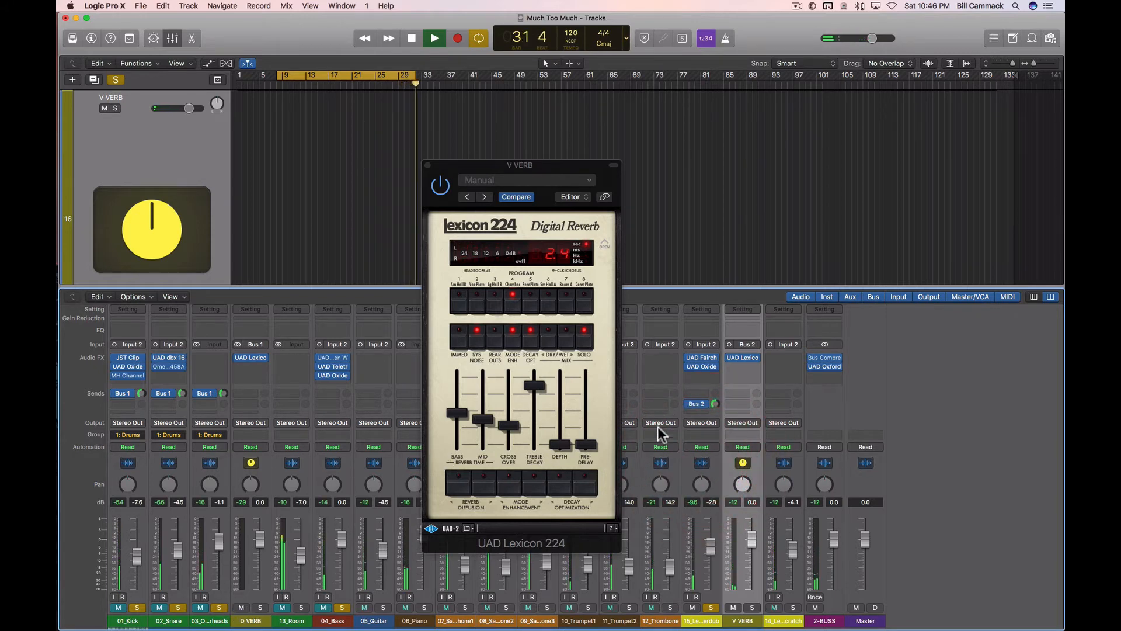
key("space")
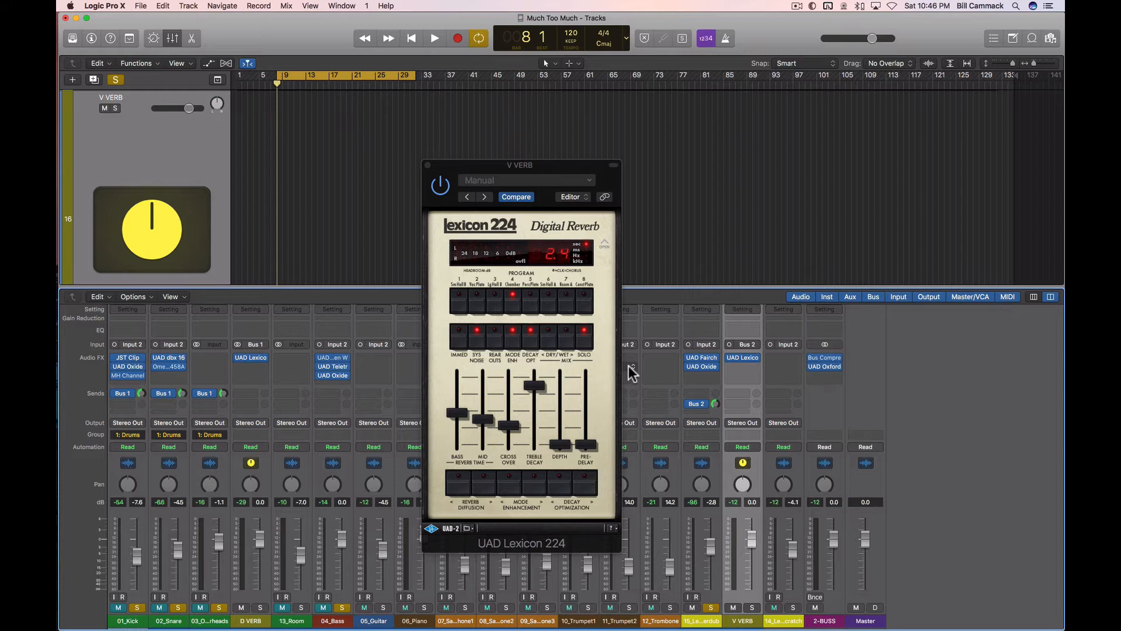
Step: Play the loop, raise the lead vocal's Bus 2 send to +6.0 dB, and set the Lexicon 224 pre-delay to 61 ms
left_click(586, 445)
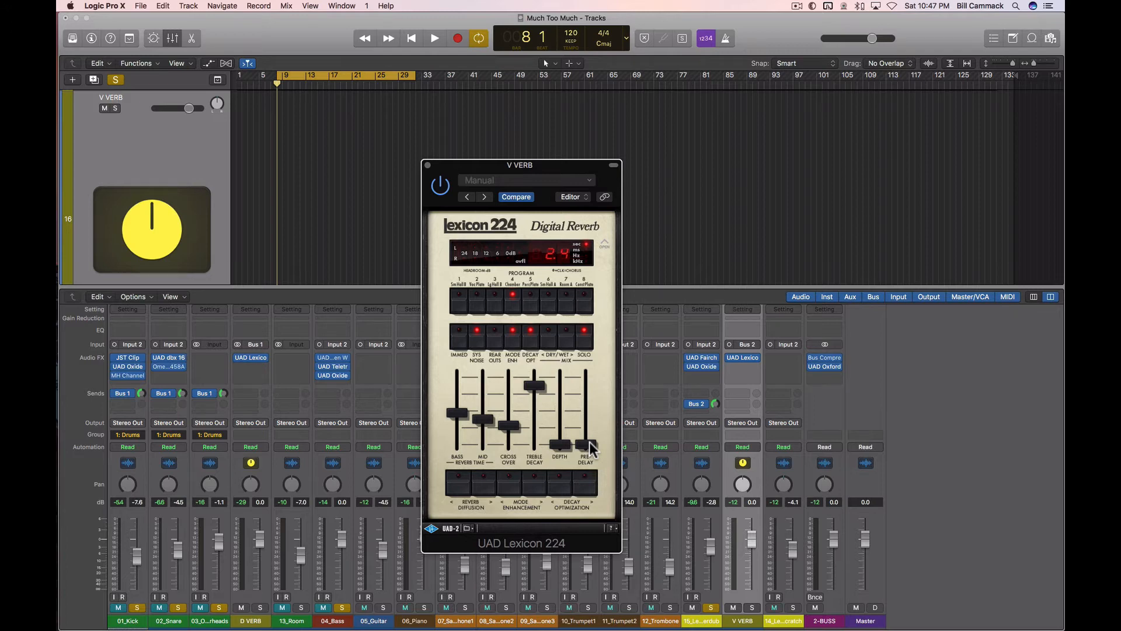
key("space")
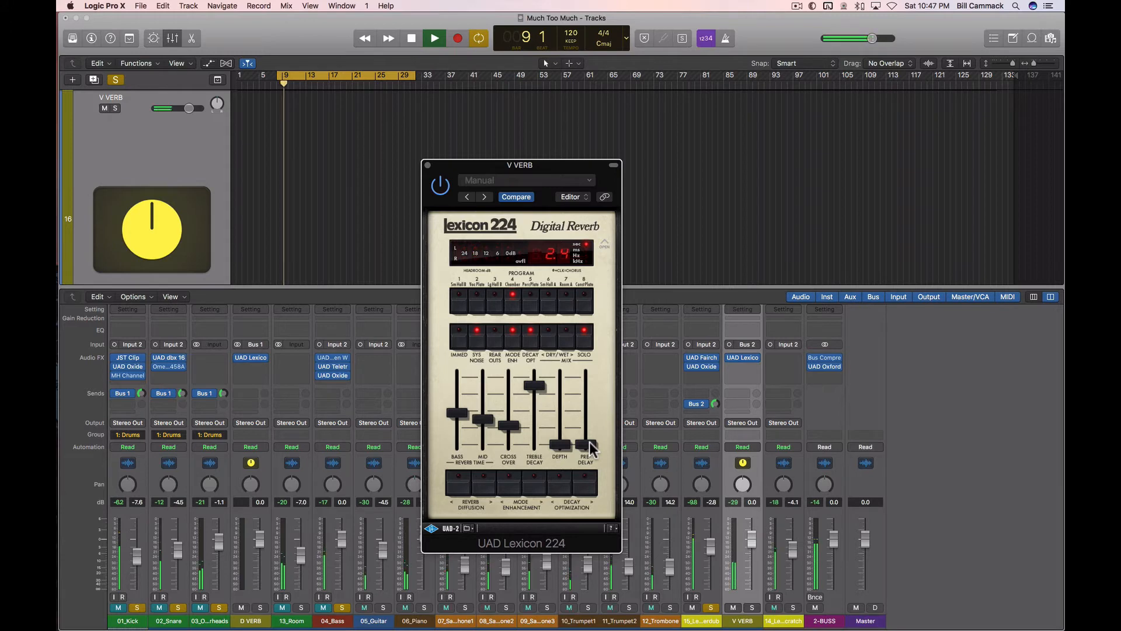
left_click(590, 445)
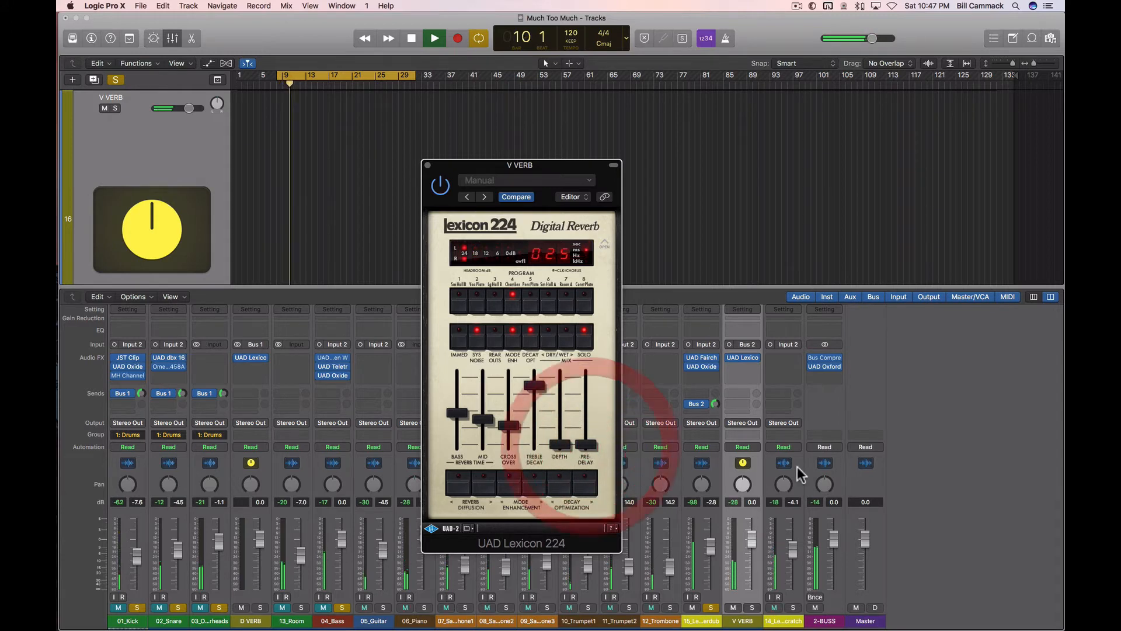
left_click_drag(715, 404, 715, 321)
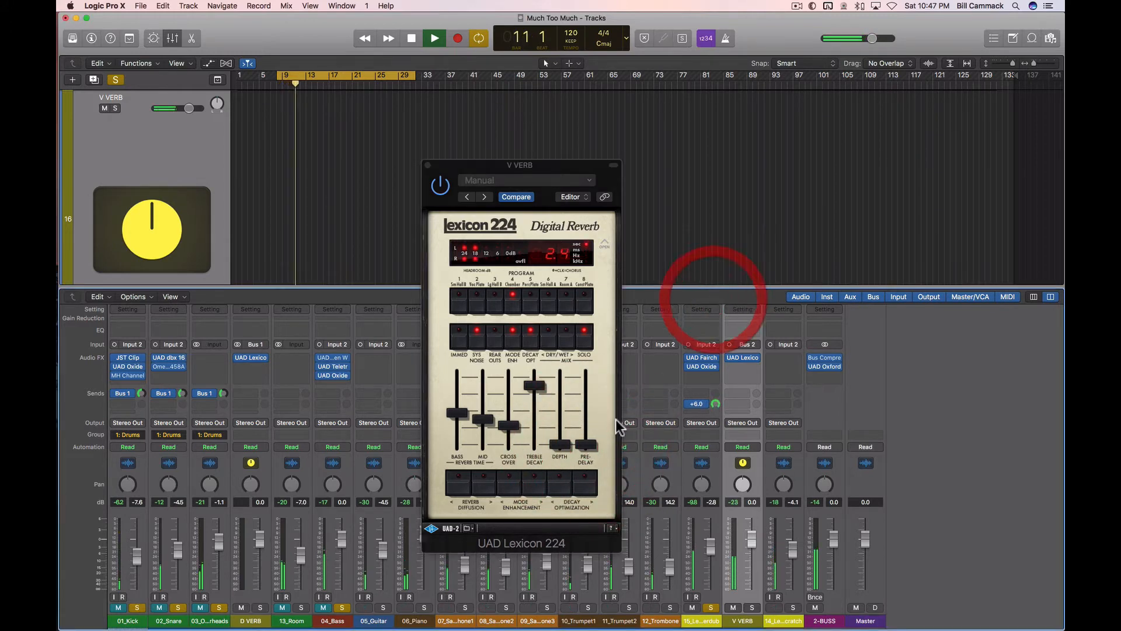
left_click_drag(592, 442, 593, 434)
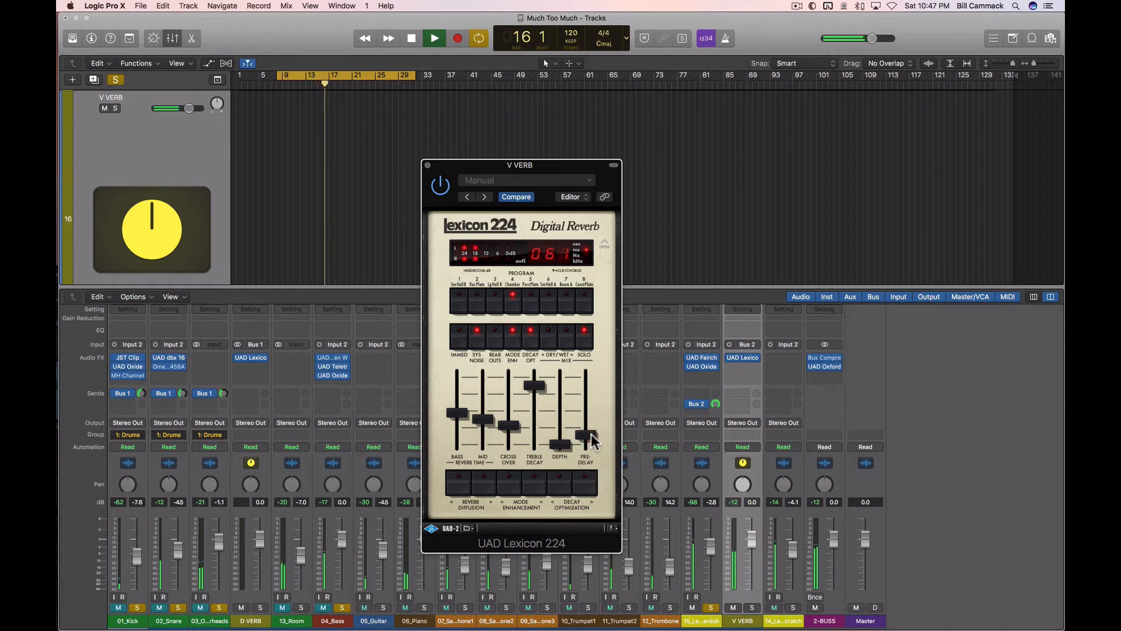
left_click(592, 434)
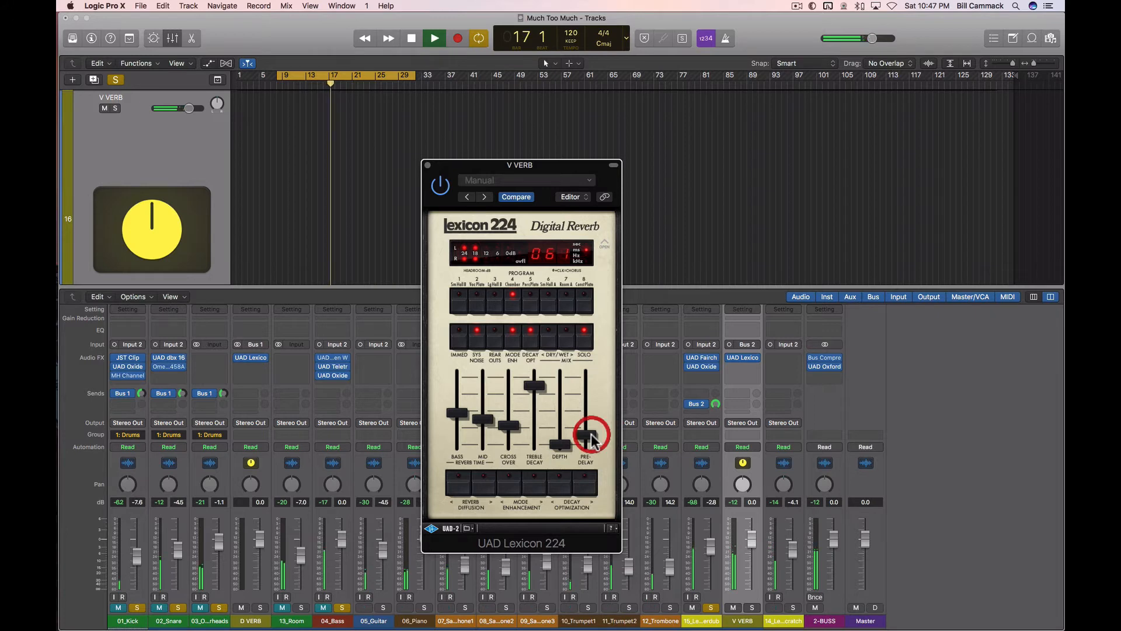
Step: Lower the lead vocal's Bus 2 send to about -4.9 dB and unmute the Drums group and the bass
left_click_drag(716, 405, 714, 460)
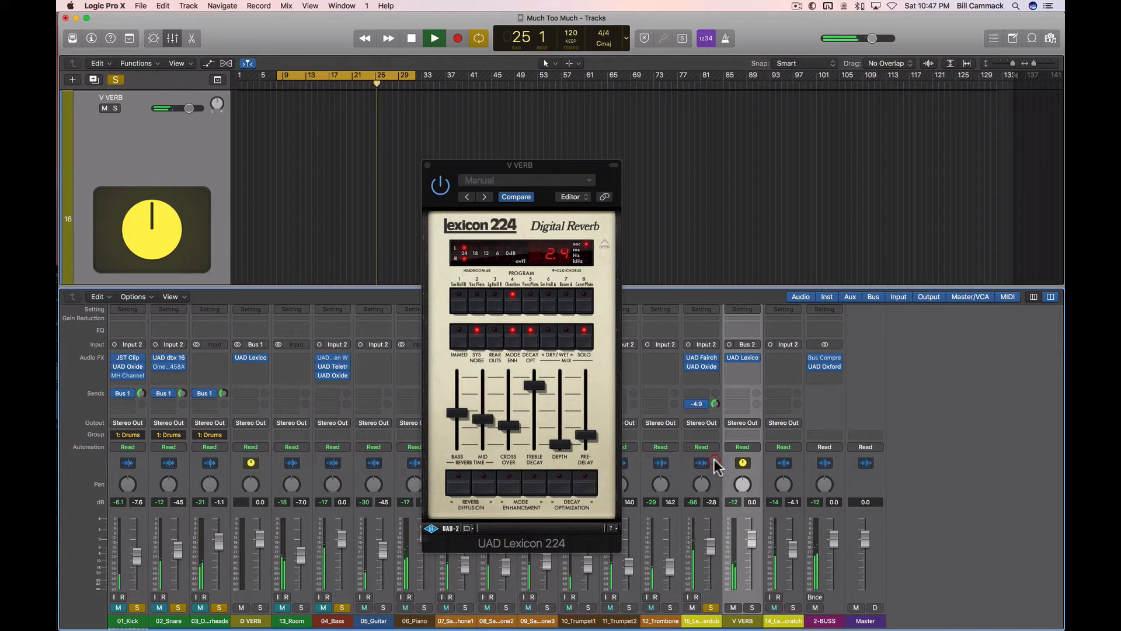
left_click(201, 606)
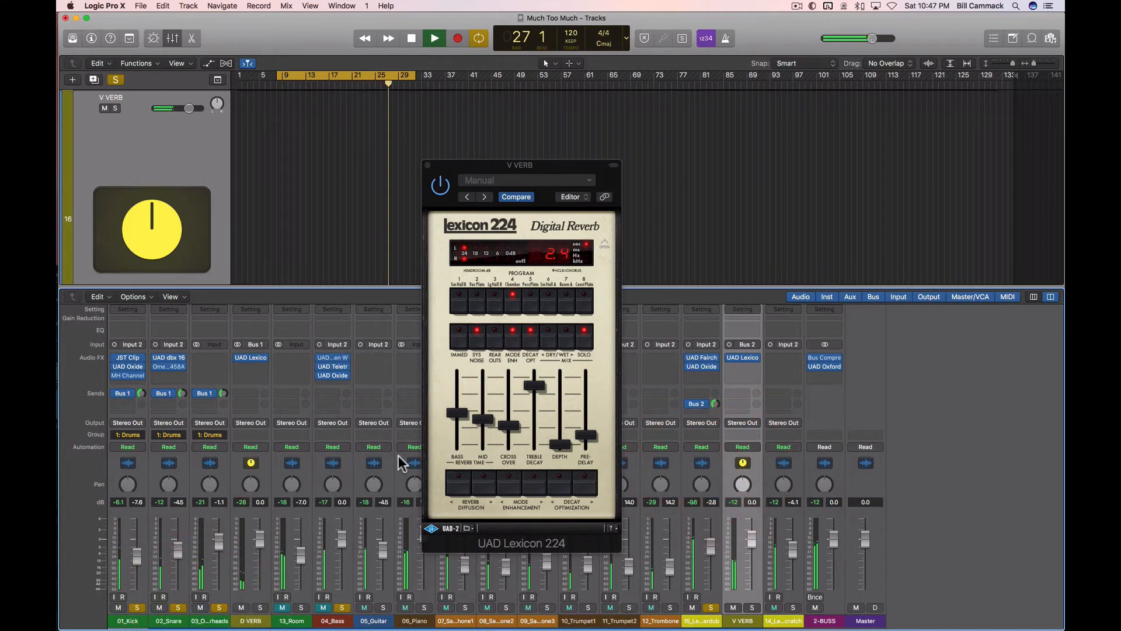
left_click(342, 608)
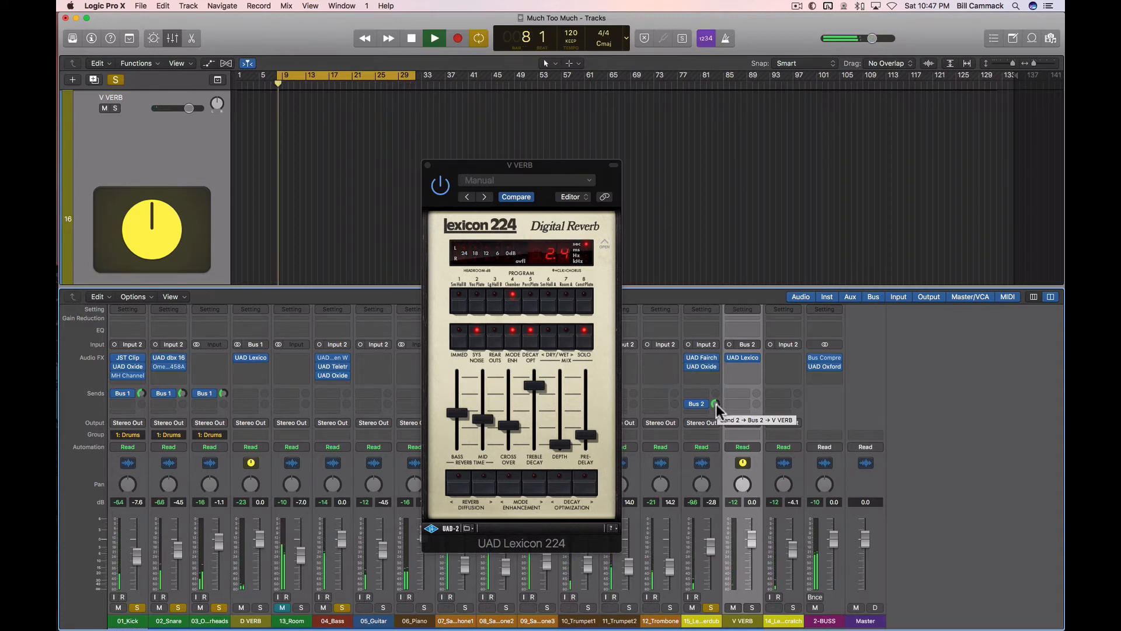
Step: Set the Lexicon 224 pre-delay to 51 ms with the lead vocal's Bus 2 send temporarily raised, easing the send back down again
left_click_drag(716, 404, 713, 325)
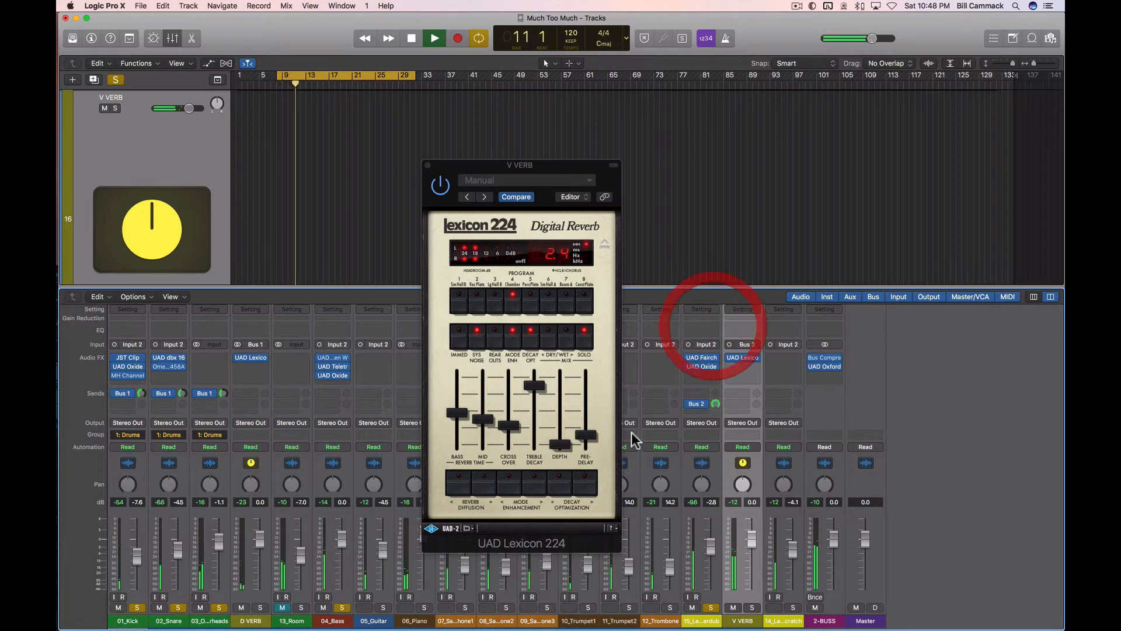
left_click(587, 435)
left_click_drag(587, 440, 589, 437)
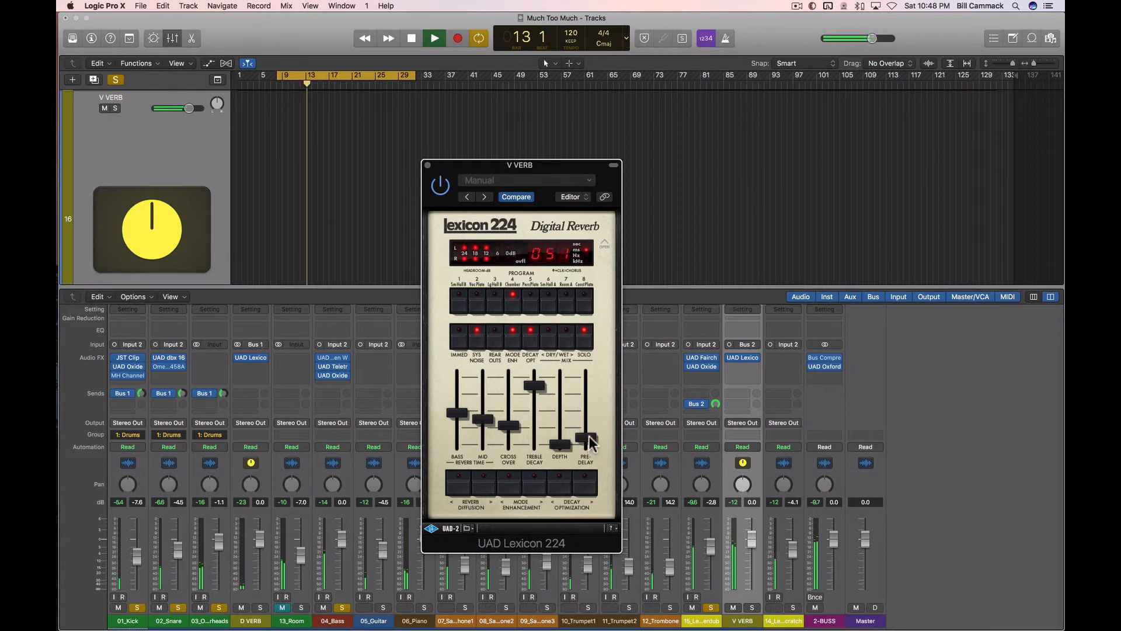
left_click(589, 437)
left_click_drag(715, 405, 718, 449)
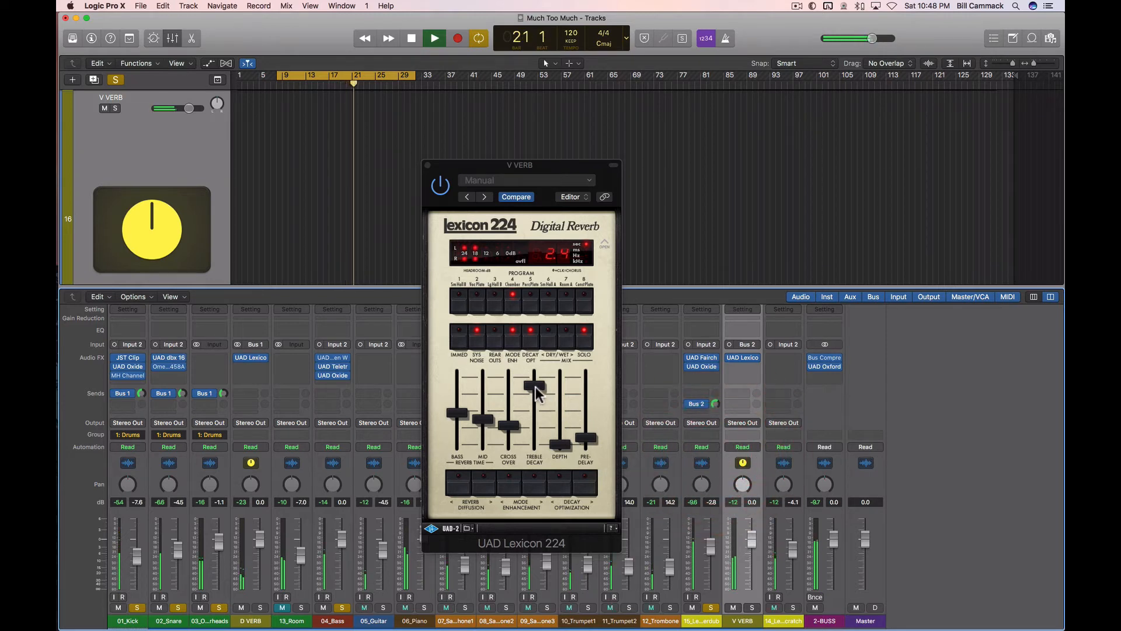
Step: Set the Lexicon 224 treble decay to 4.80 kHz, close the reverb window, and stop playback
mouse_move(535, 387)
left_mouse_down()
mouse_move(537, 418)
mouse_move(538, 401)
left_mouse_up()
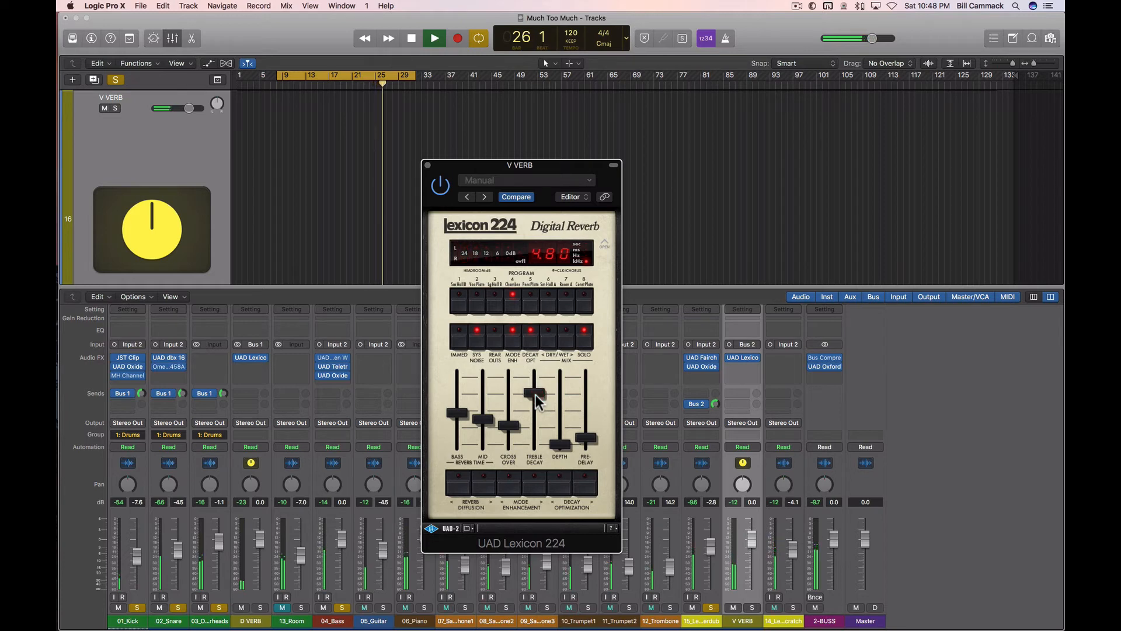
left_click(537, 402)
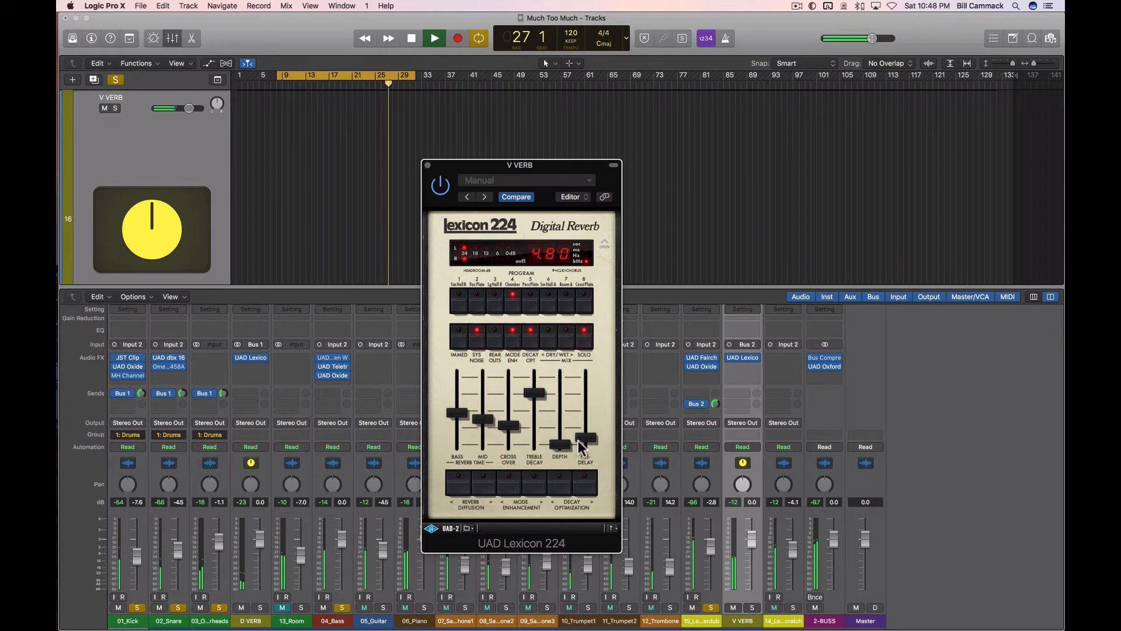
left_click_drag(582, 439, 590, 445)
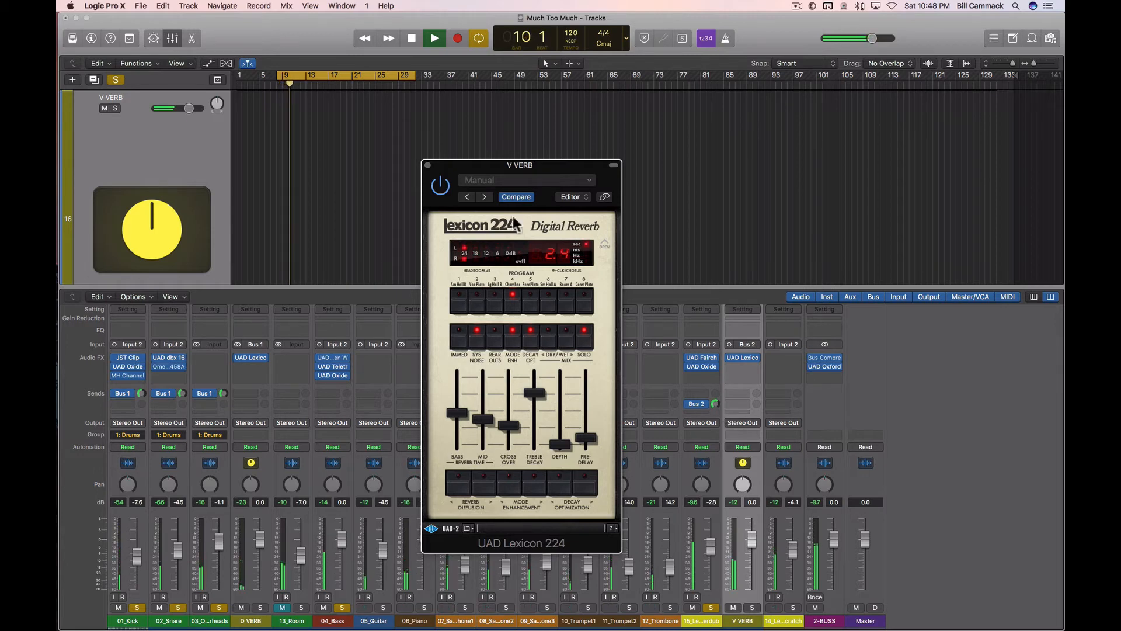
left_click(427, 167)
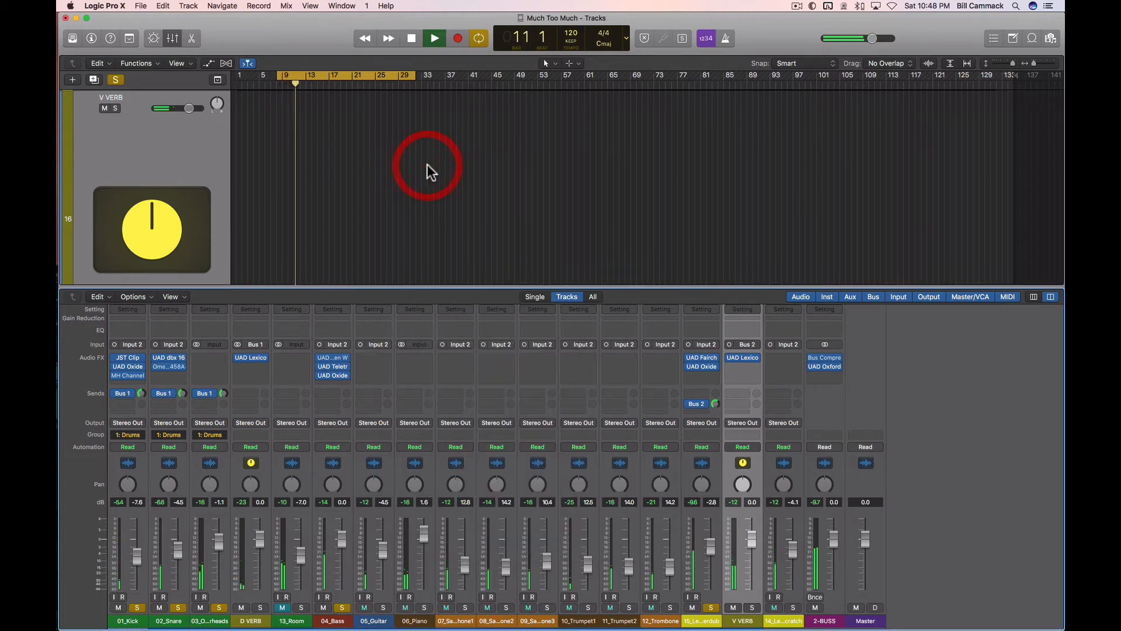
key("space")
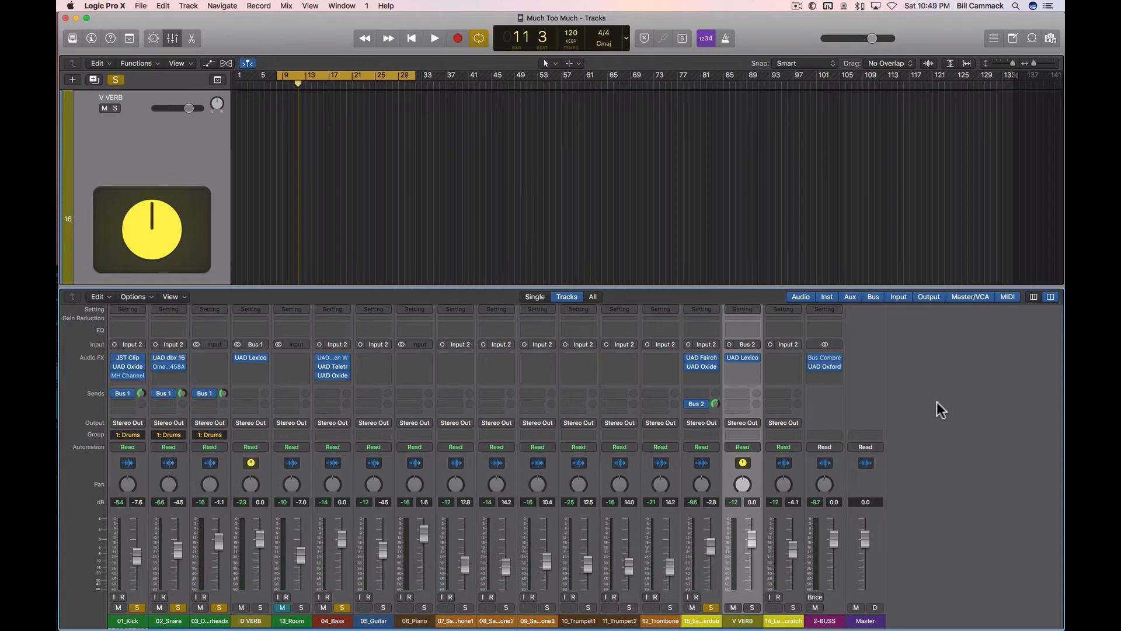
Step: Add a send to Bus 3 on the lead vocal overdub channel
left_click(698, 412)
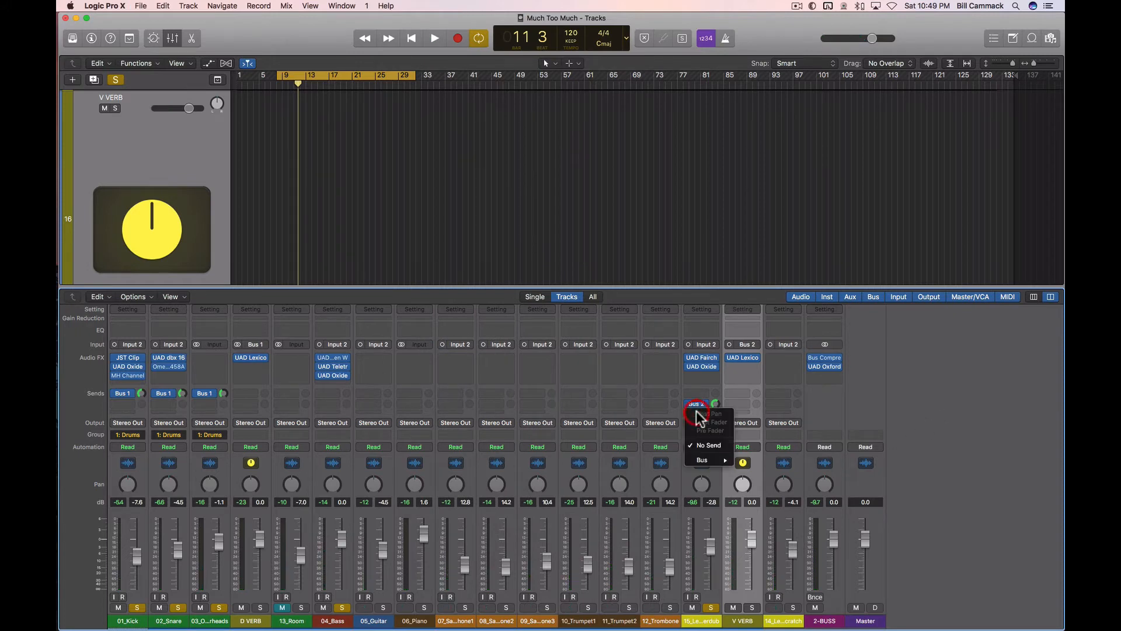
mouse_move(721, 460)
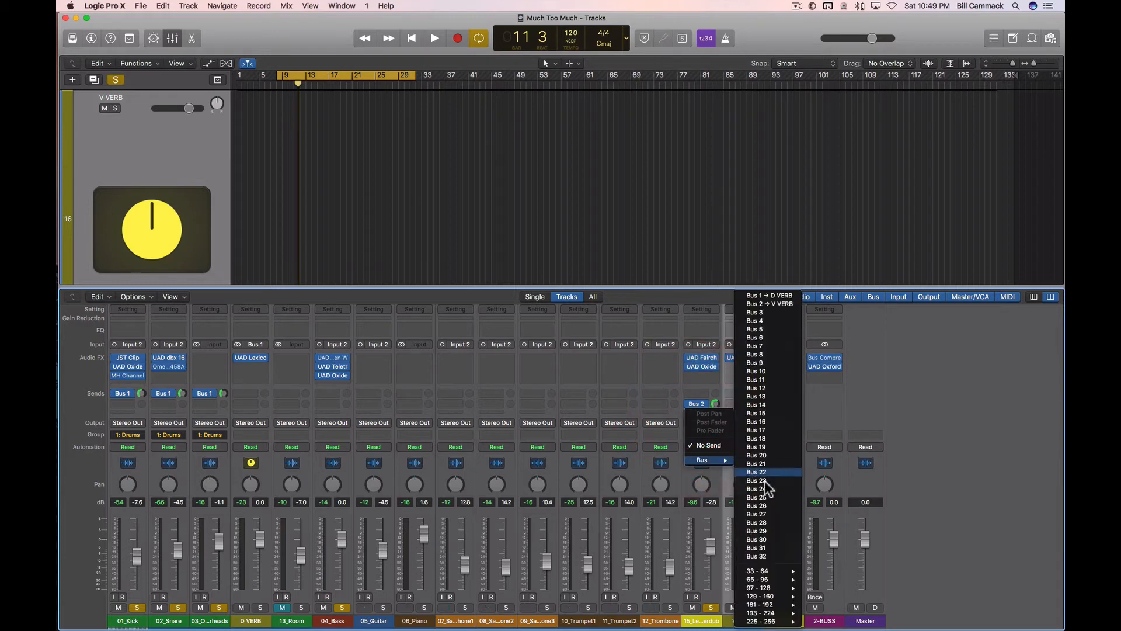
left_click(773, 312)
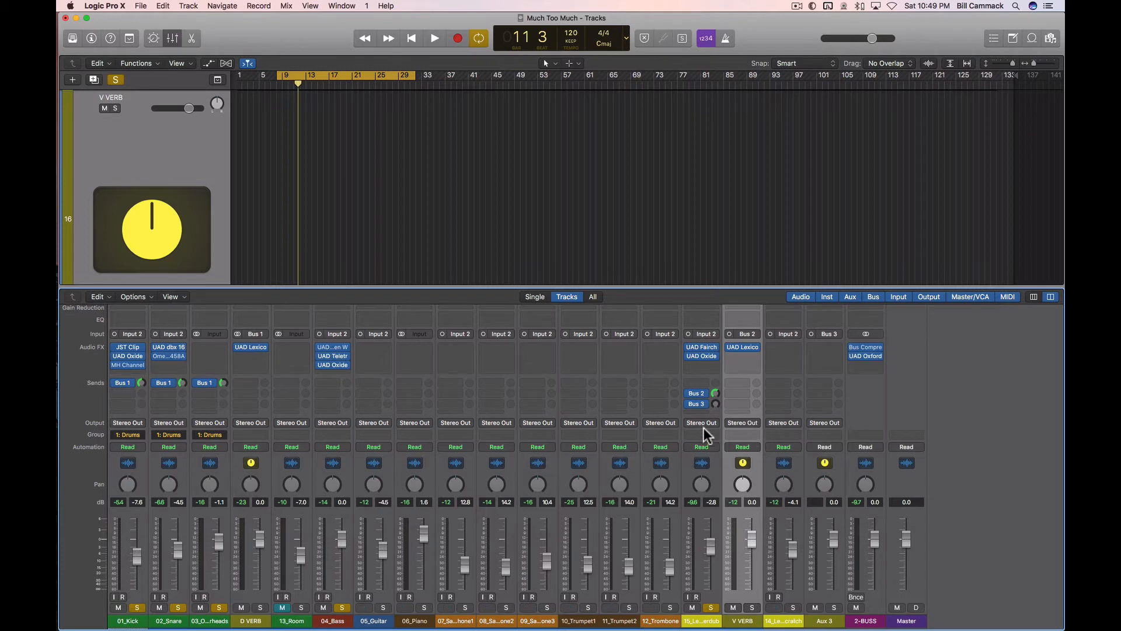
Step: Switch the 14_LeadVoxScratch and V VERB inputs to stereo and check the format options of V VERB's Lexicon 224
left_click(771, 334)
left_click(729, 334)
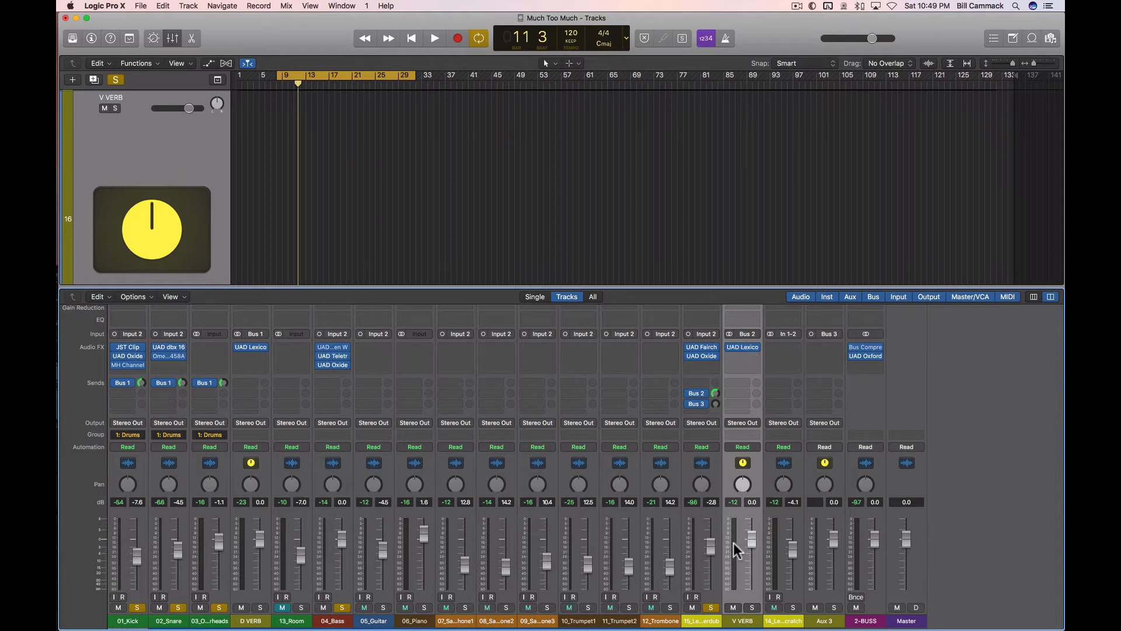
left_click(753, 349)
mouse_move(762, 348)
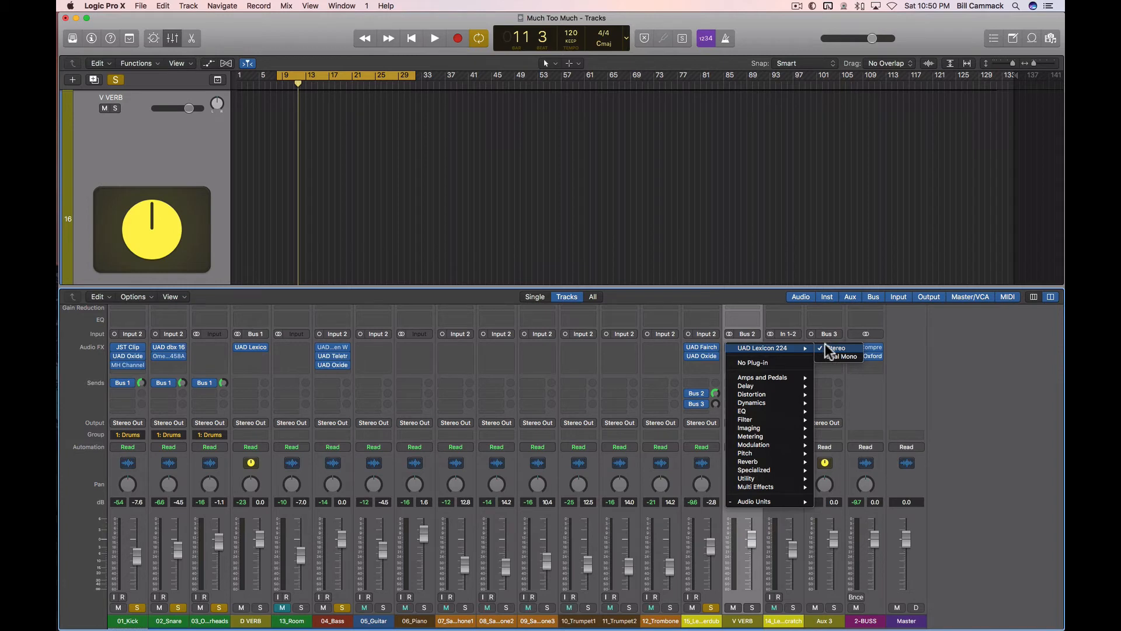
left_click(964, 354)
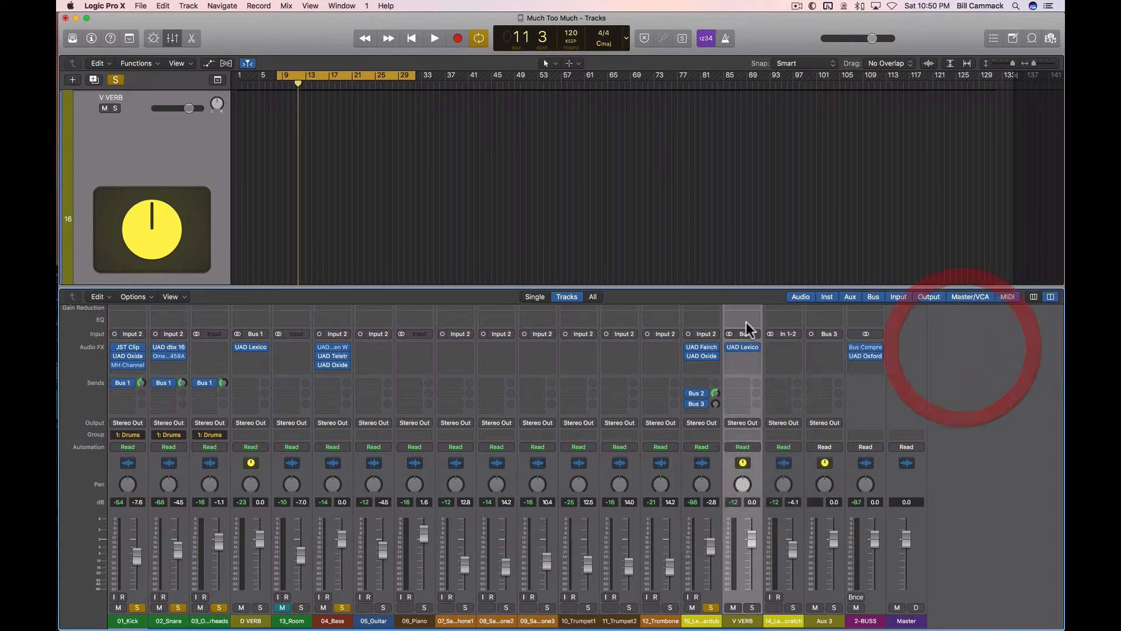
Step: Insert the Softube TSAR-1R Reverb in stereo on the 14_LeadVoxScratch channel
left_click(779, 347)
mouse_move(814, 483)
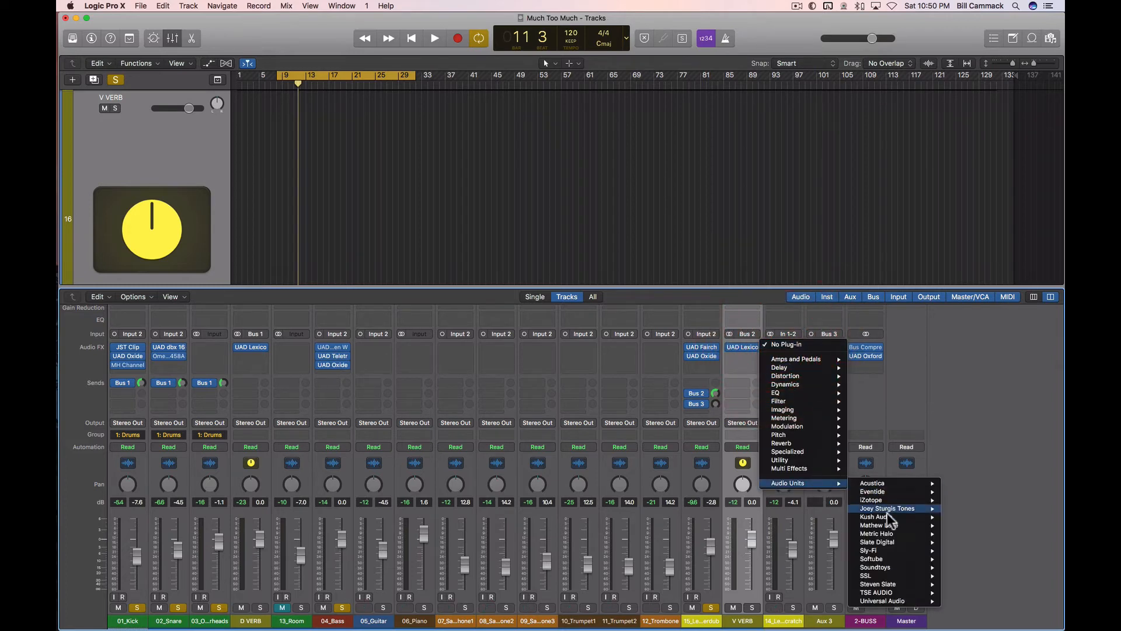
mouse_move(898, 558)
mouse_move(978, 567)
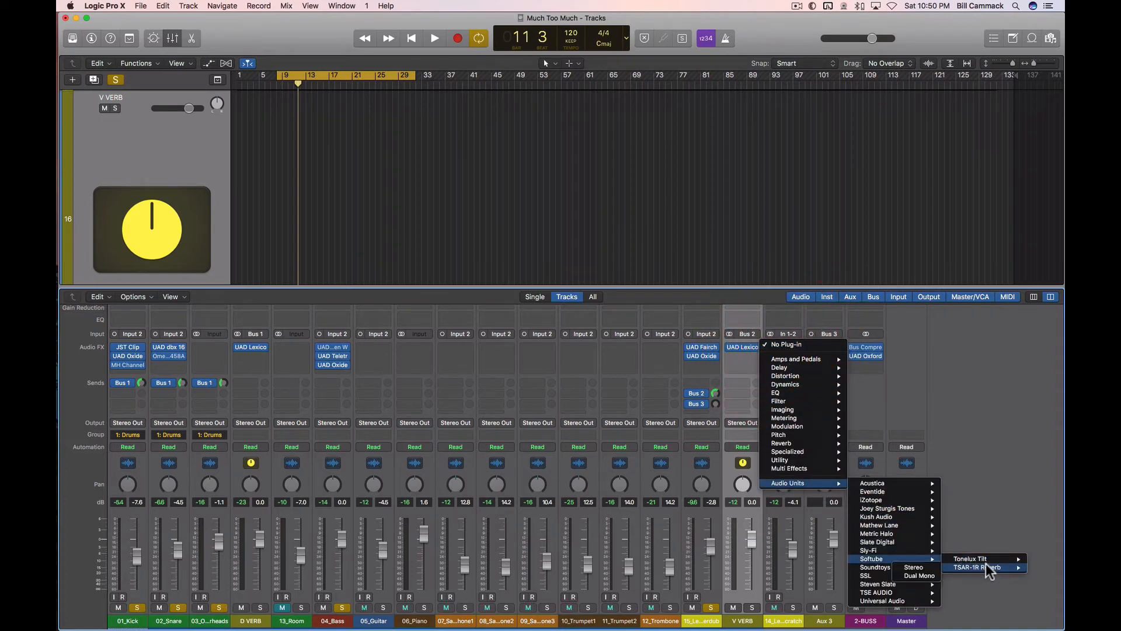
left_click(934, 566)
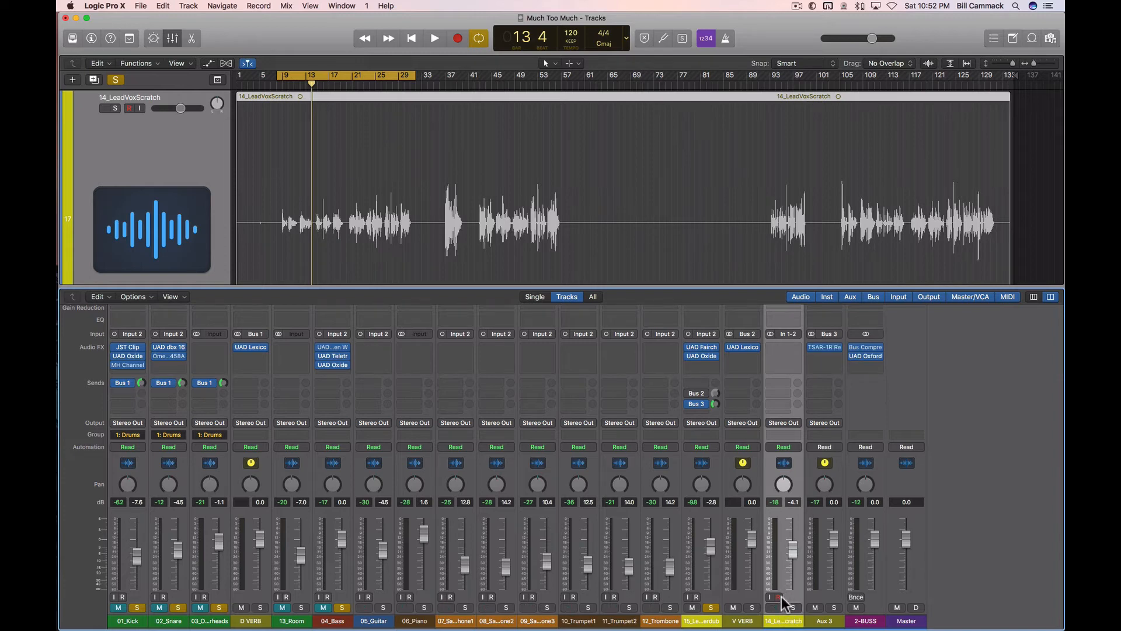
Step: Pull the 14_LeadVoxScratch fader all the way down and rename Aux 3 as VV2
left_click_drag(792, 549, 806, 626)
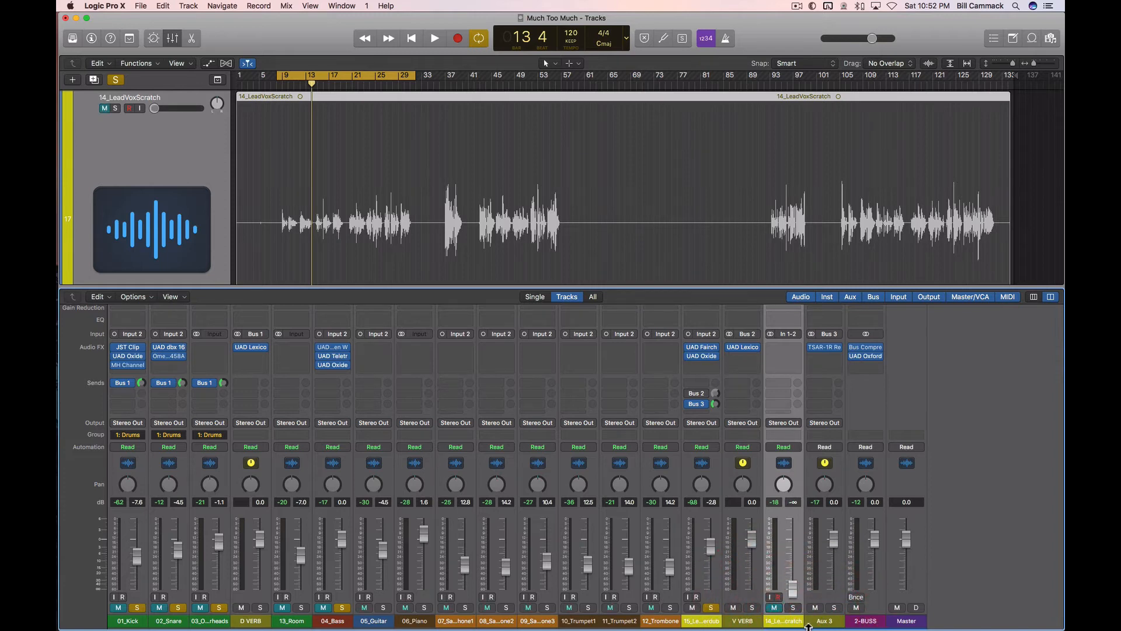
left_click(827, 621)
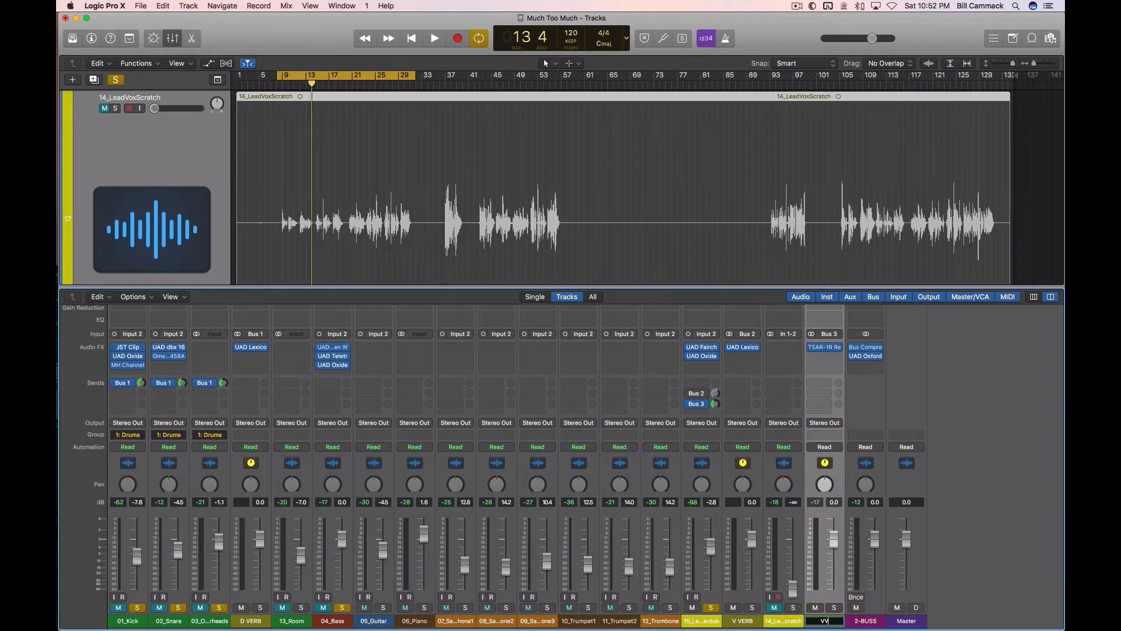
type("VV2")
key("Return")
Step: Create a track for the VV2 aux and move it above 14_LeadVoxScratch, directly below V VERB
right_click(826, 465)
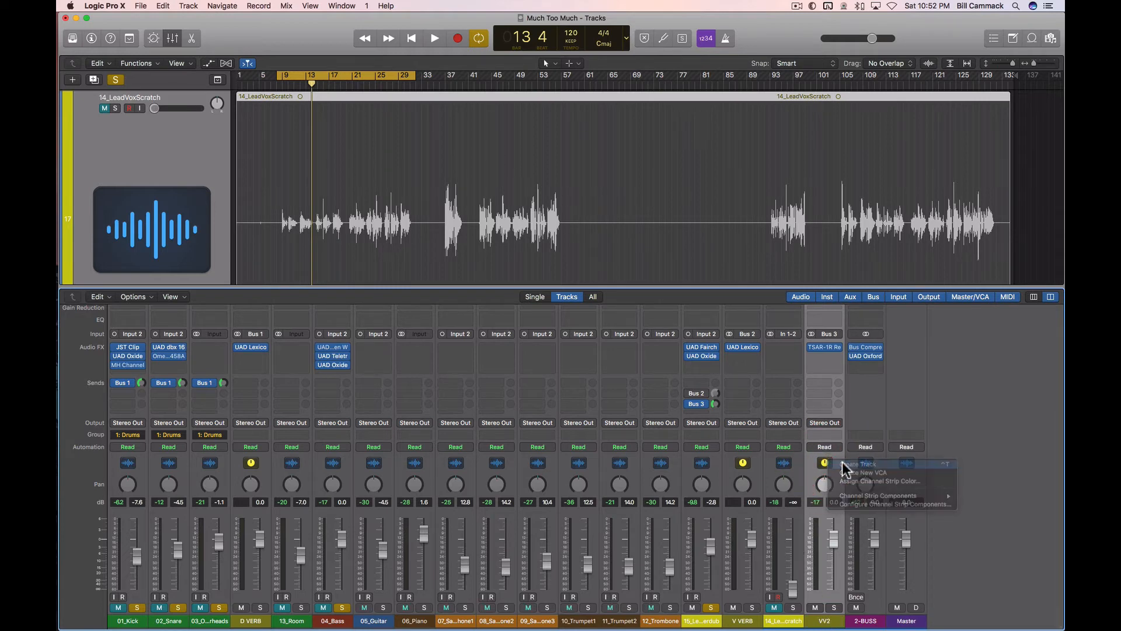
left_click(844, 465)
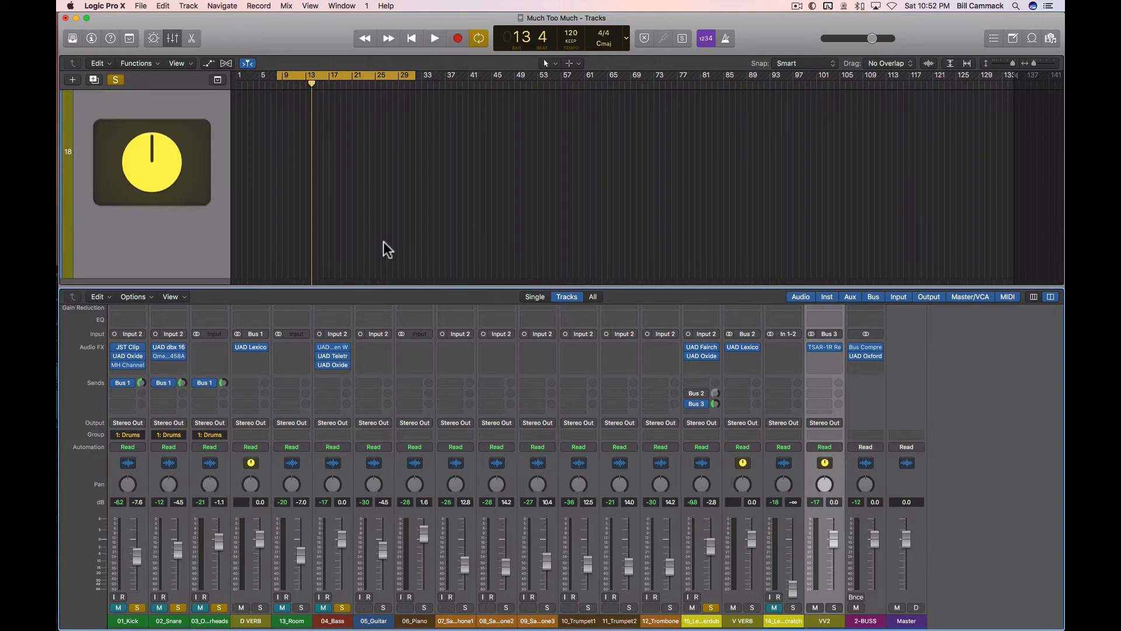
scroll(384, 243, "down", 8)
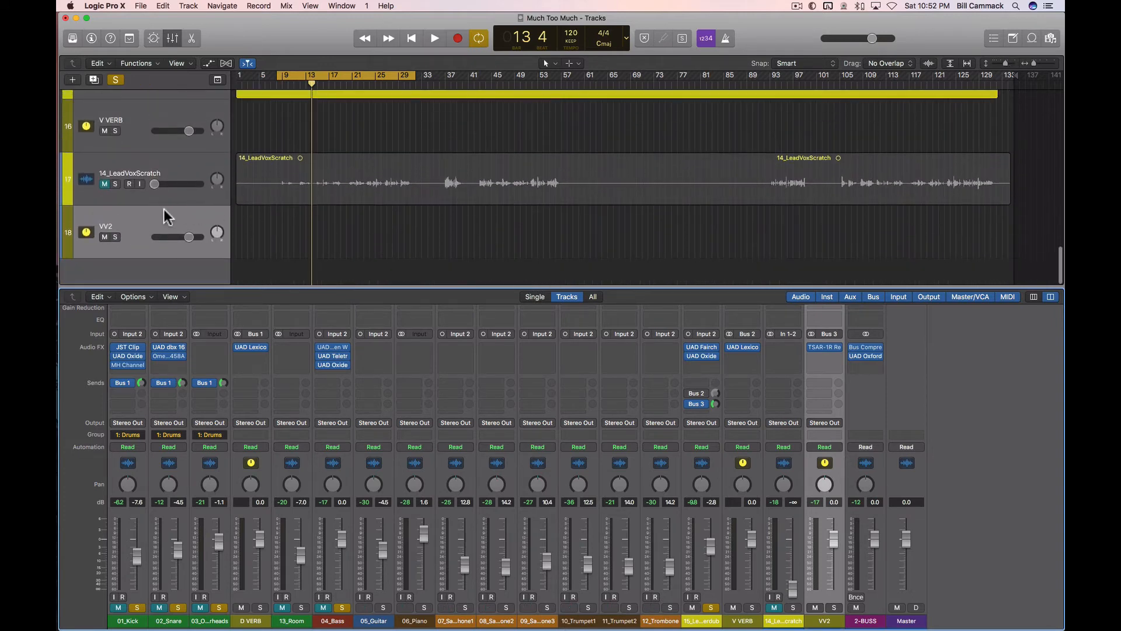
left_click_drag(165, 216, 145, 165)
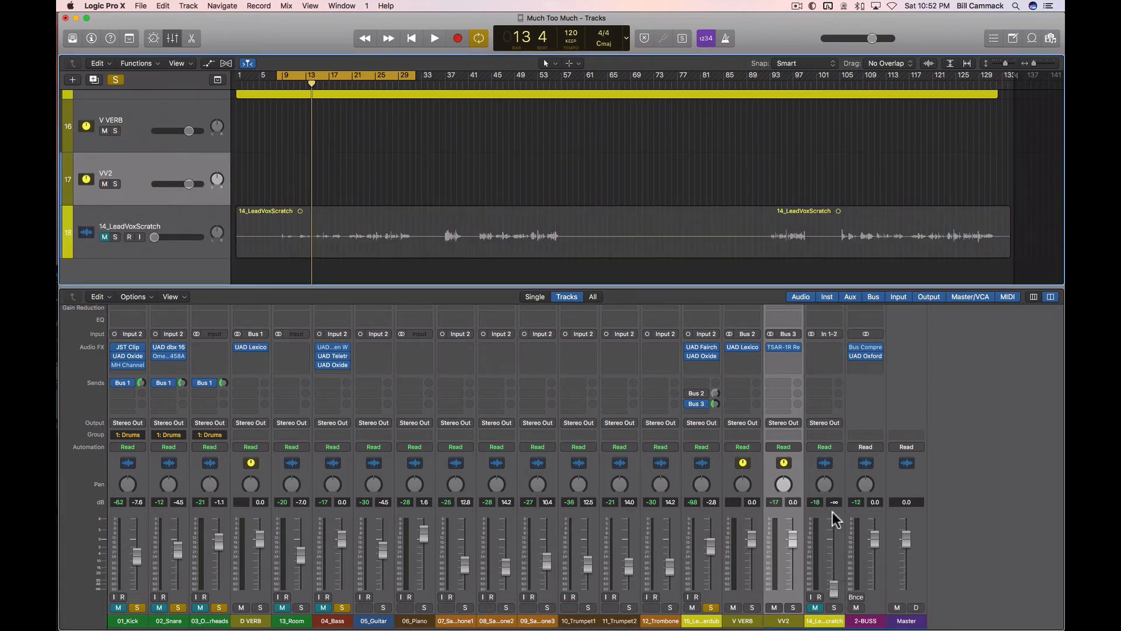
Step: Play the loop, adjust the lead vocal's Bus 3 send to VV2 by ear, and re-enable its Bus 2 send
key("space")
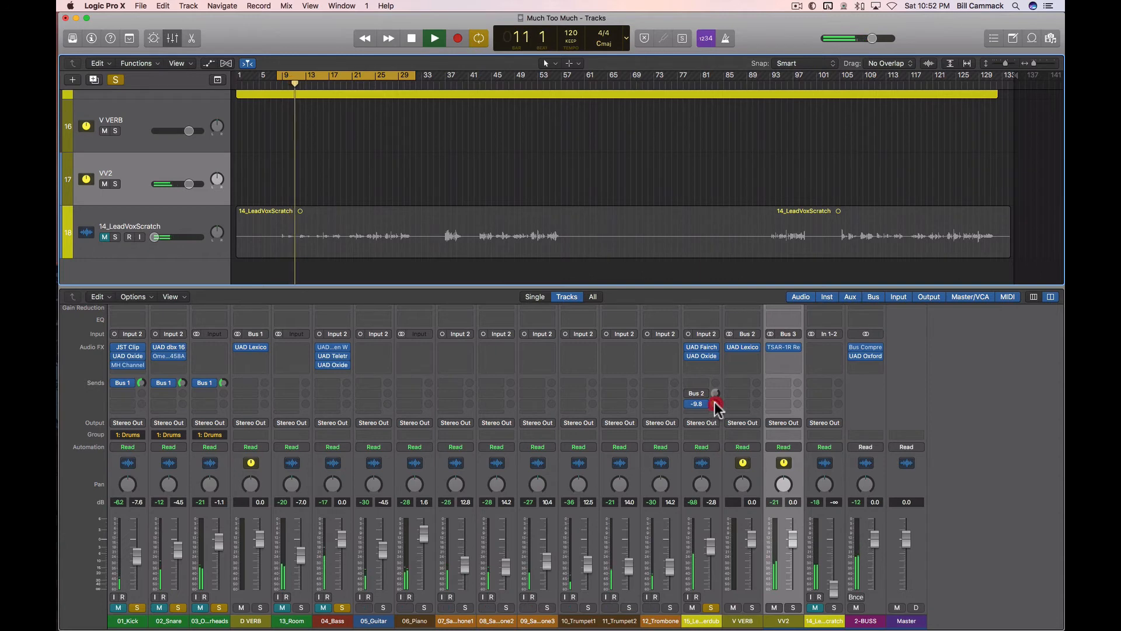
mouse_move(716, 404)
left_mouse_down()
mouse_move(734, 485)
mouse_move(706, 399)
left_mouse_up()
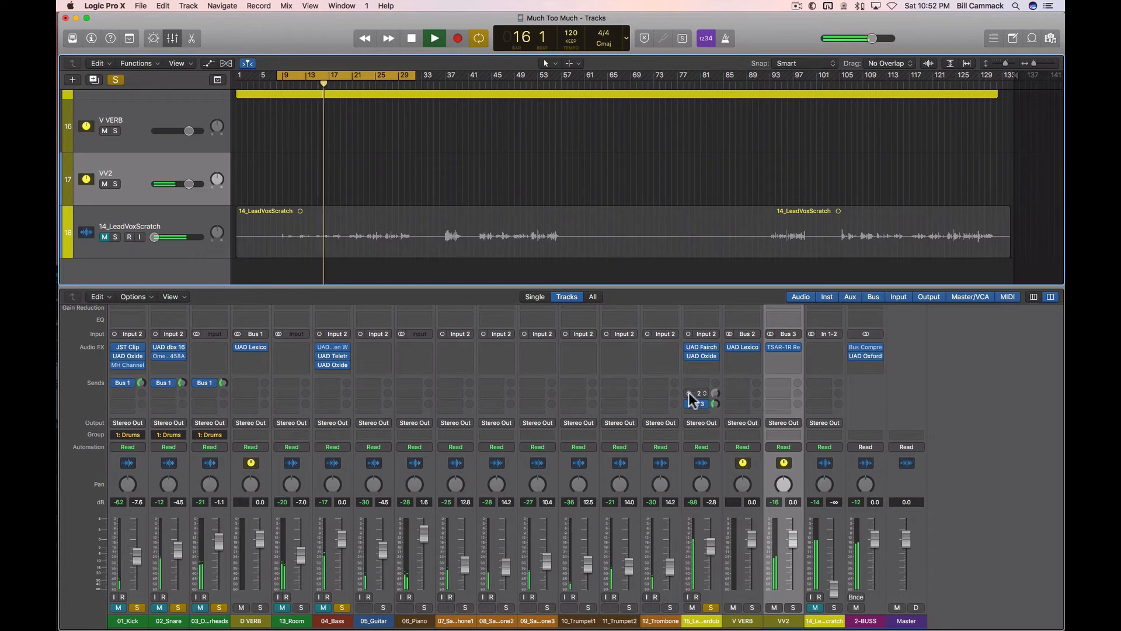
left_click_drag(711, 395, 716, 405)
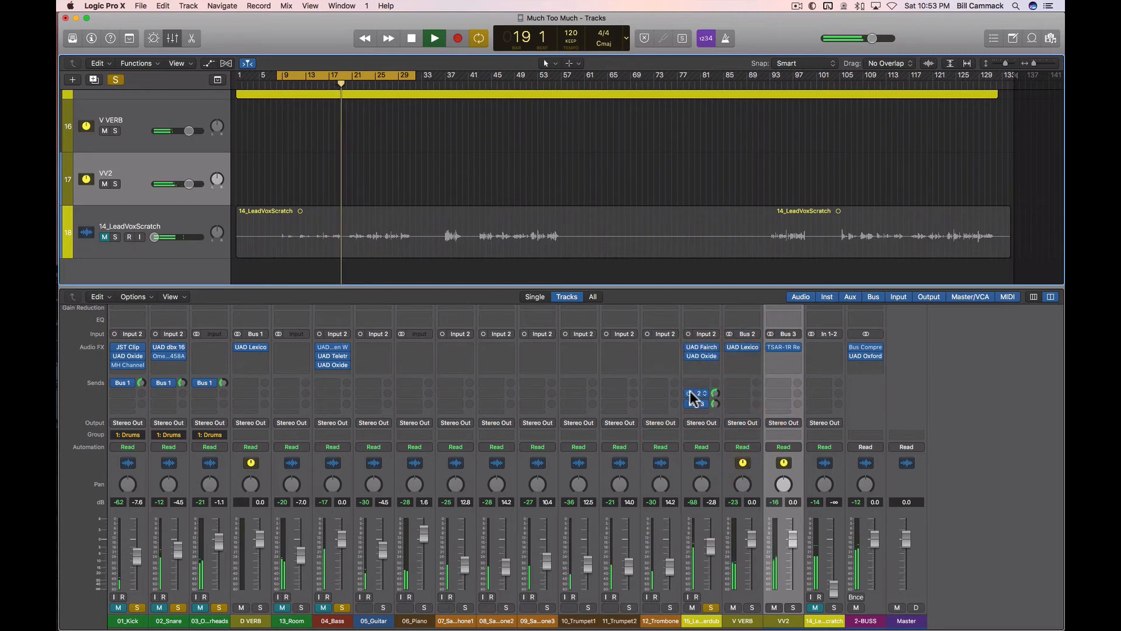
Step: Bypass the lead vocal overdub's Bus 2 send, stop playback, and toggle its Bus 3 send off and on
left_click(689, 394)
key("space")
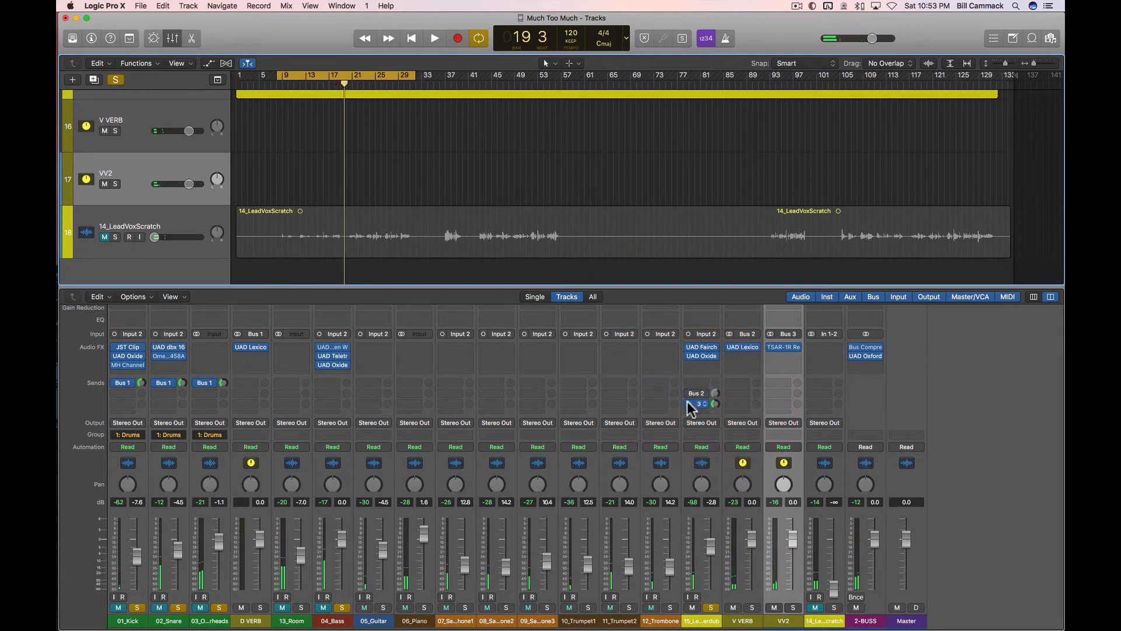
left_click(688, 401)
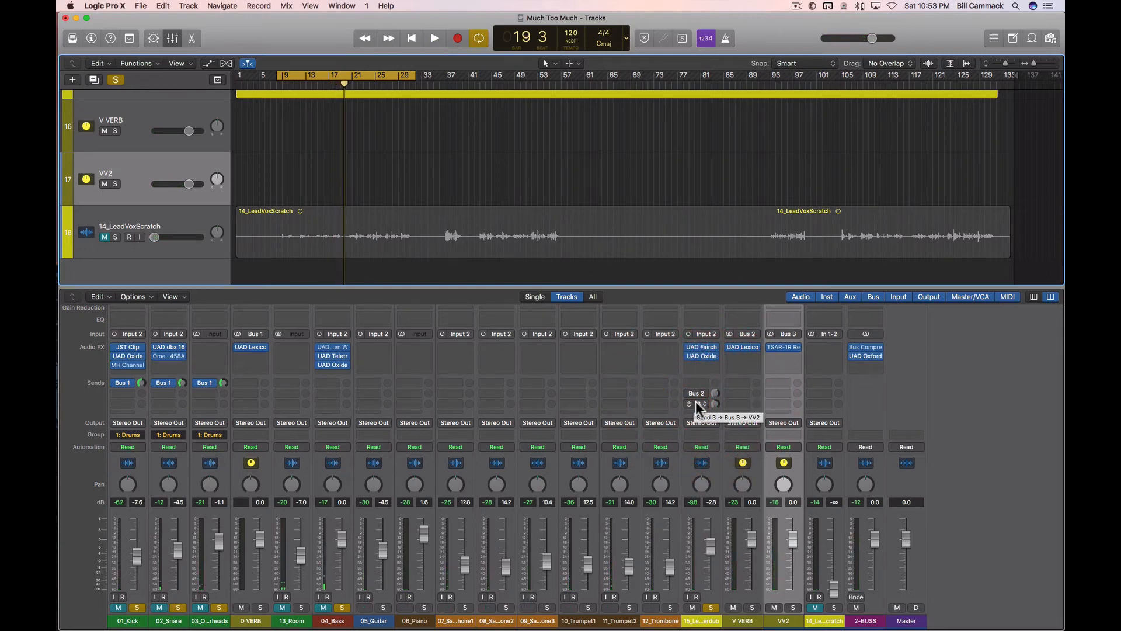
left_click(698, 403)
left_click(688, 403)
left_click(699, 404)
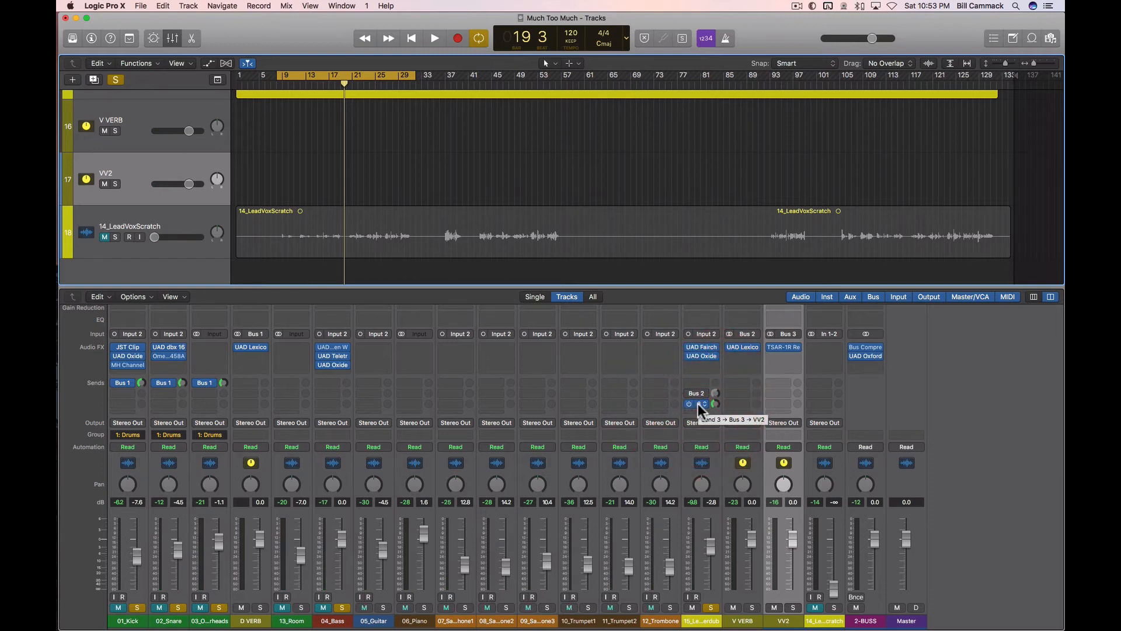
left_click(699, 404)
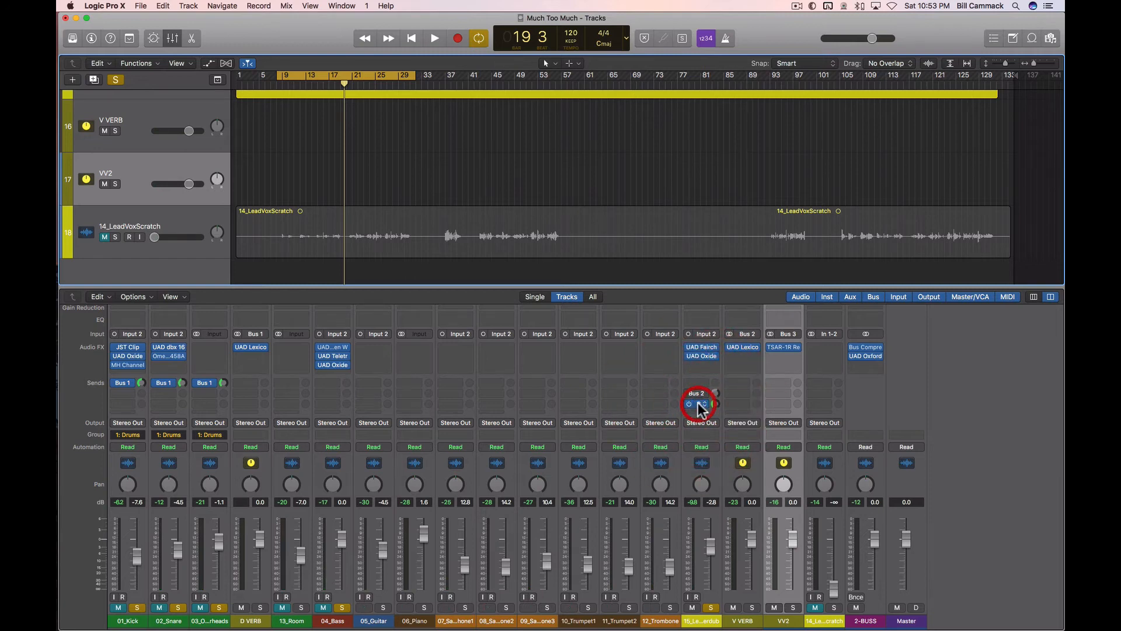
left_click(1051, 297)
left_click(1051, 297)
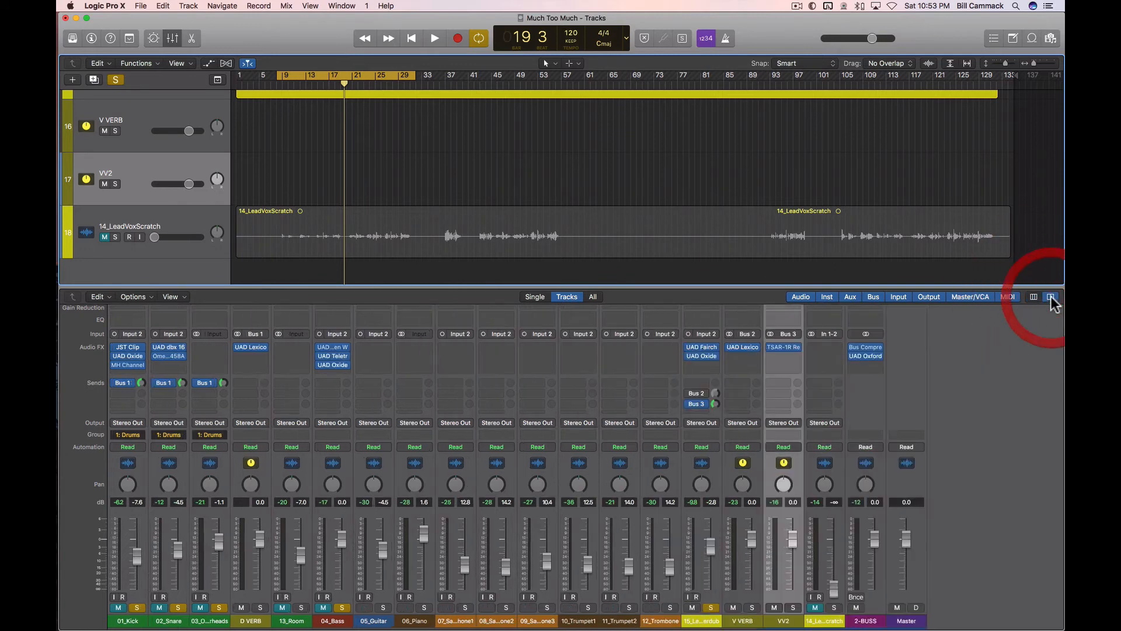
Step: Open the TSAR-1R on VV2 and the Lexicon 224 on V VERB and place their windows side by side
left_click(783, 348)
left_click(743, 348)
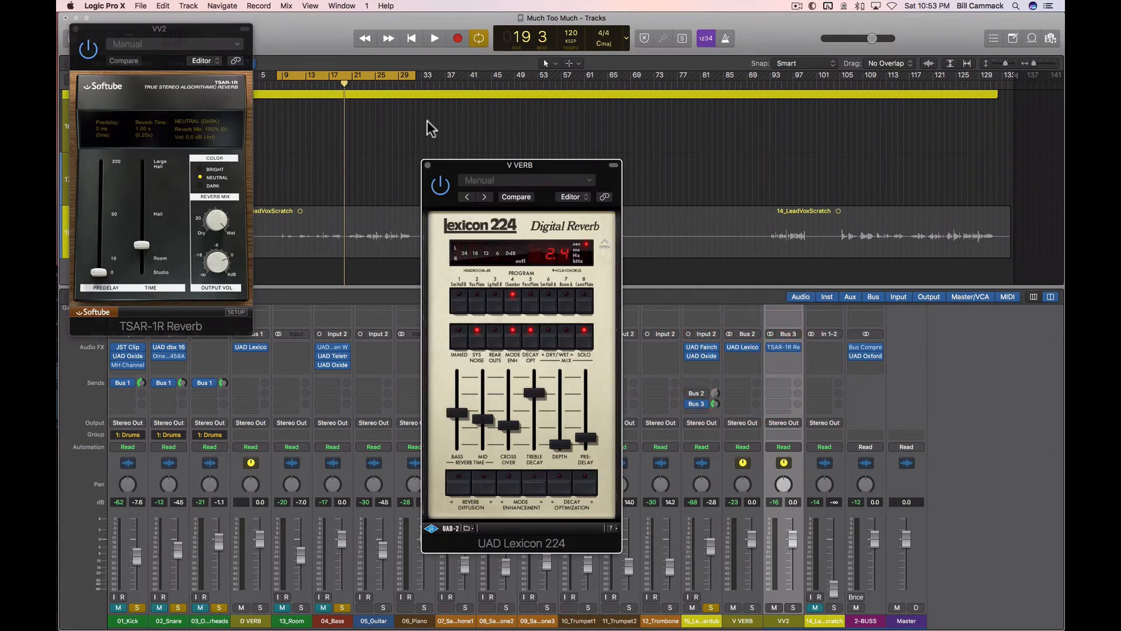
left_click_drag(207, 30, 372, 168)
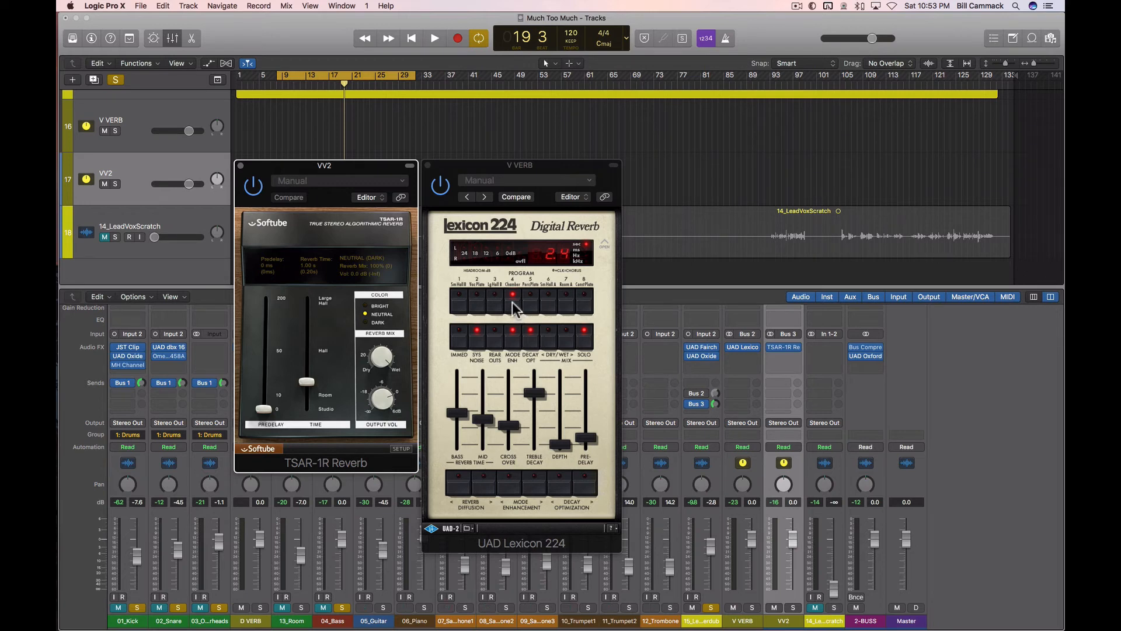
Step: Play the loop with only the Bus 3 send feeding VV2, toggle that send, and adjust its level by ear
mouse_move(703, 406)
key("space")
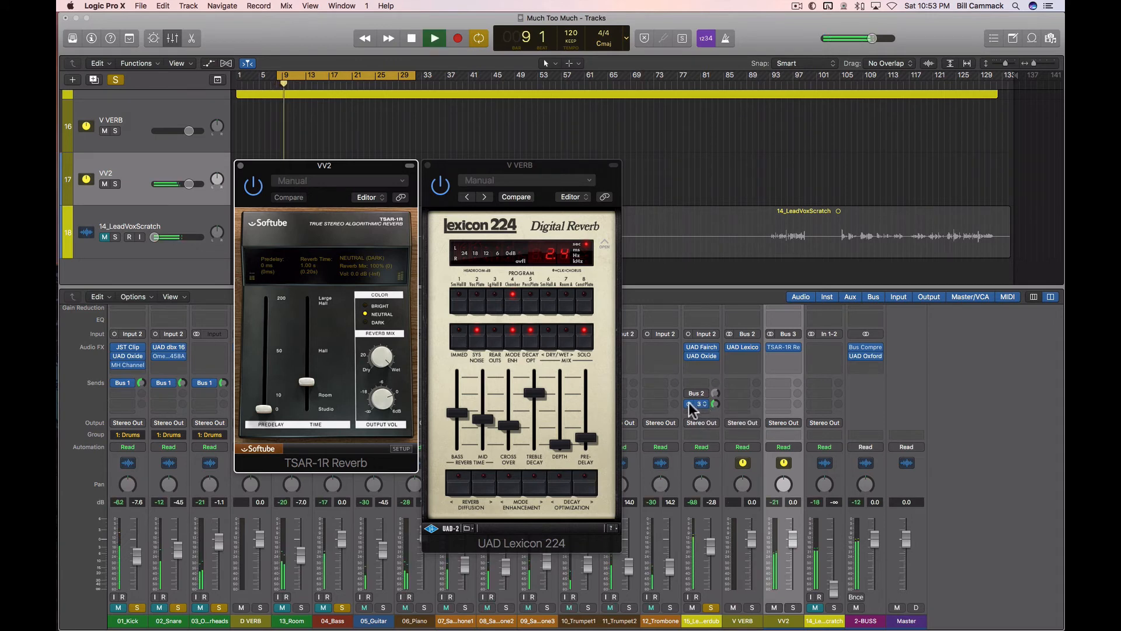
left_click(690, 404)
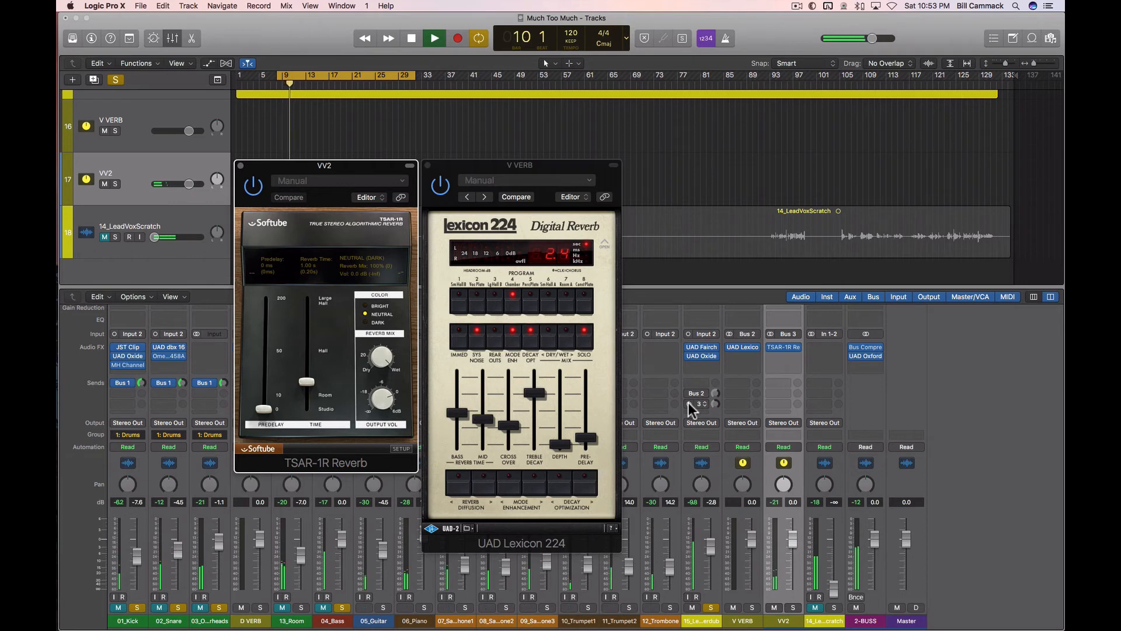
left_click(689, 403)
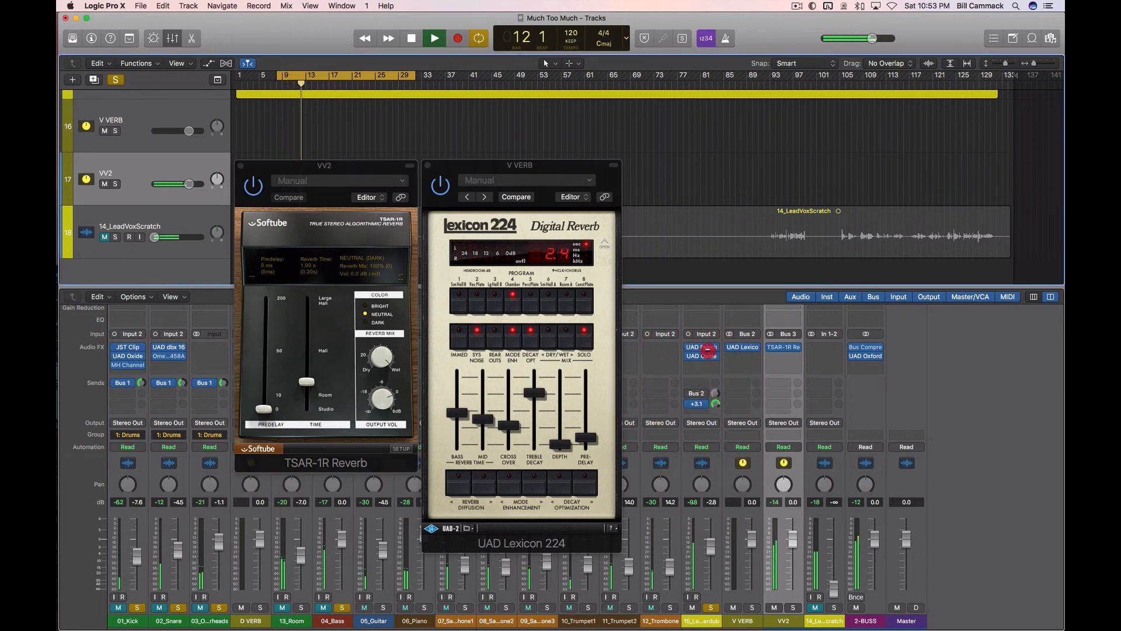
mouse_move(715, 403)
left_mouse_down()
mouse_move(716, 435)
mouse_move(704, 385)
left_mouse_up()
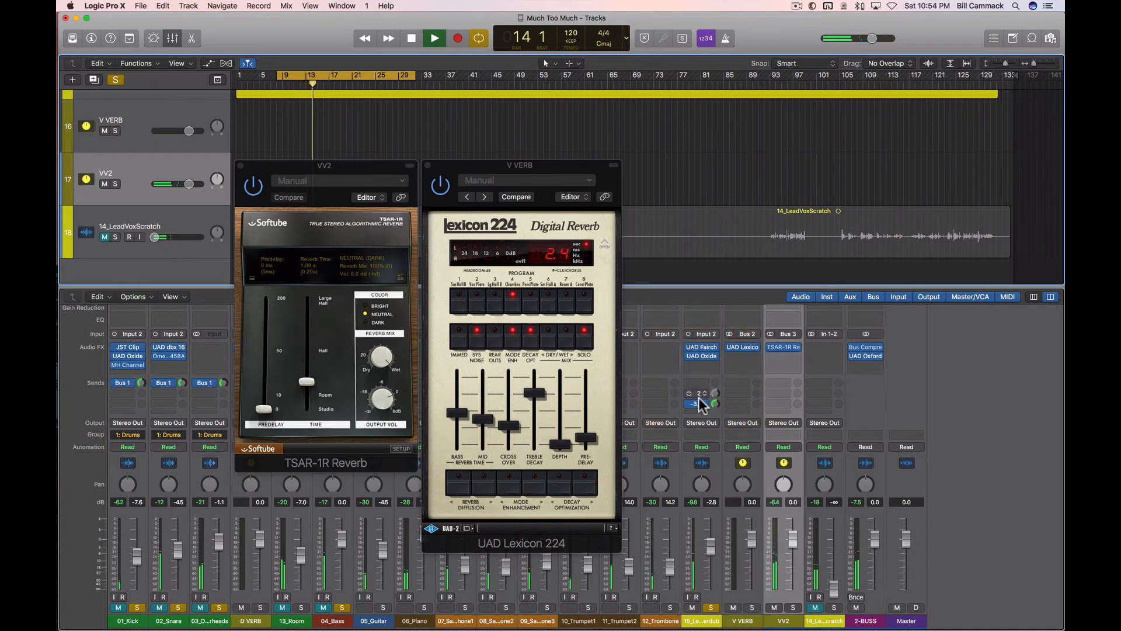
key("space")
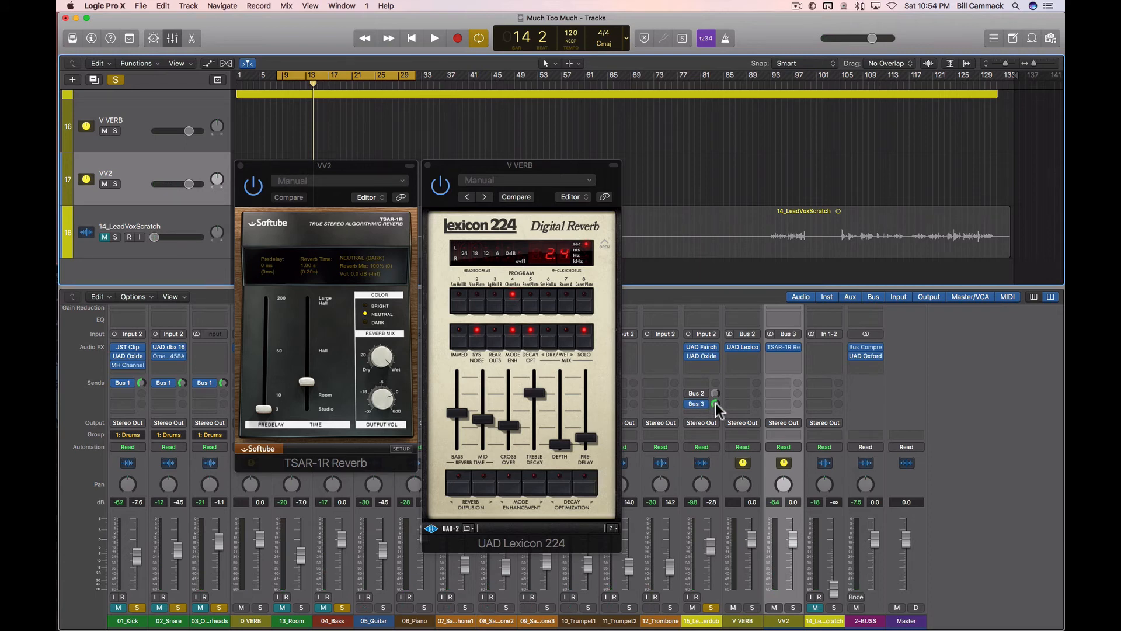
key("space")
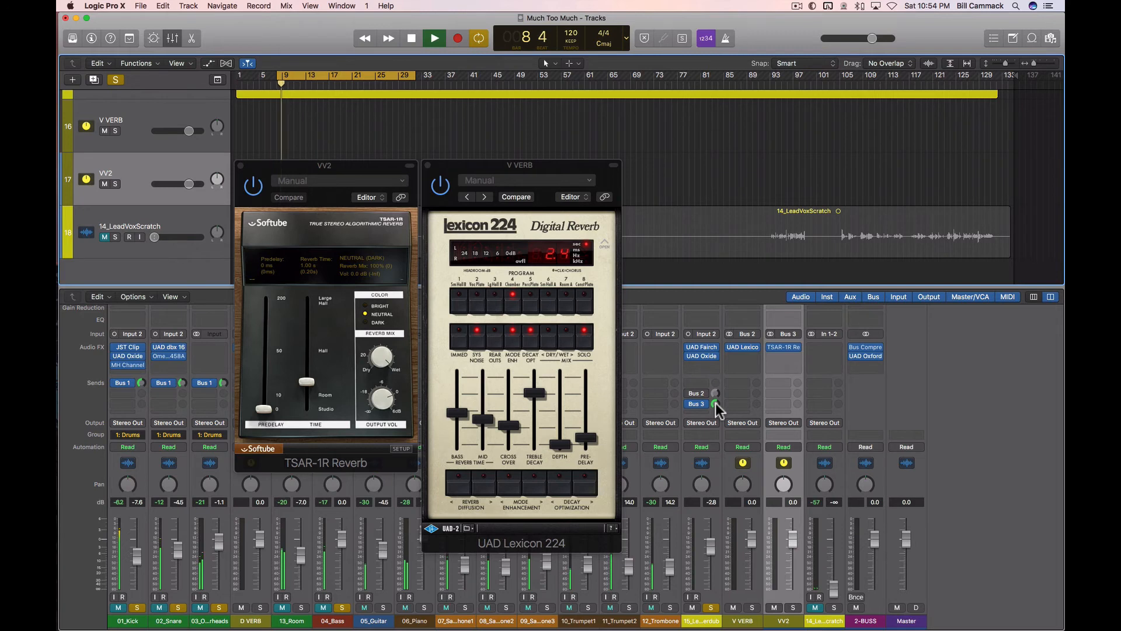
mouse_move(716, 401)
left_mouse_down()
mouse_move(730, 481)
mouse_move(709, 423)
left_mouse_up()
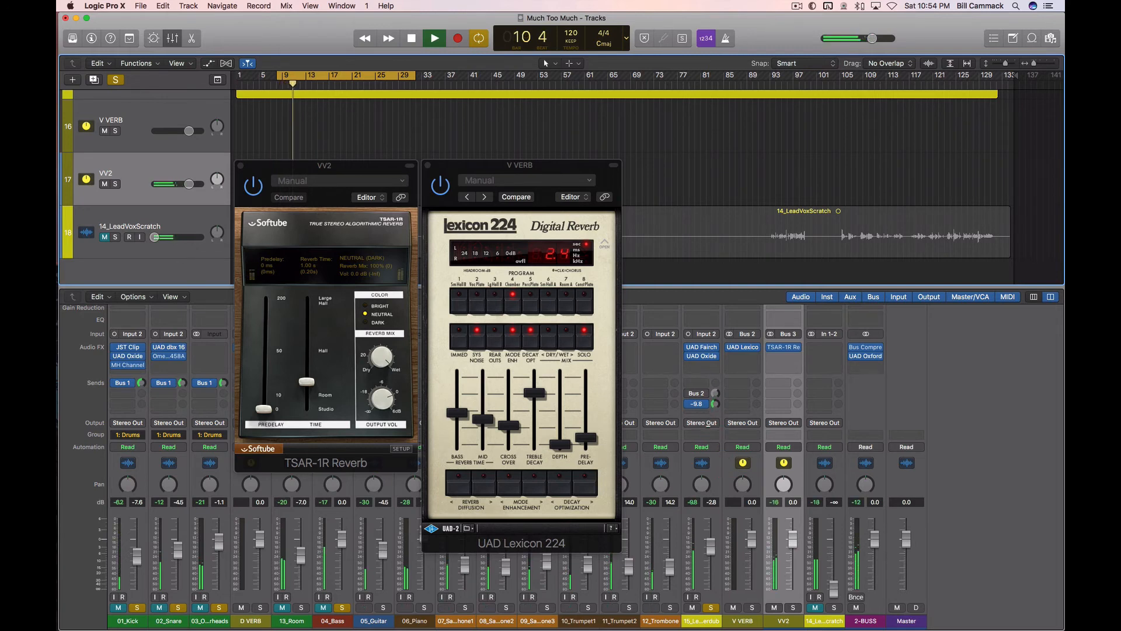
key("space")
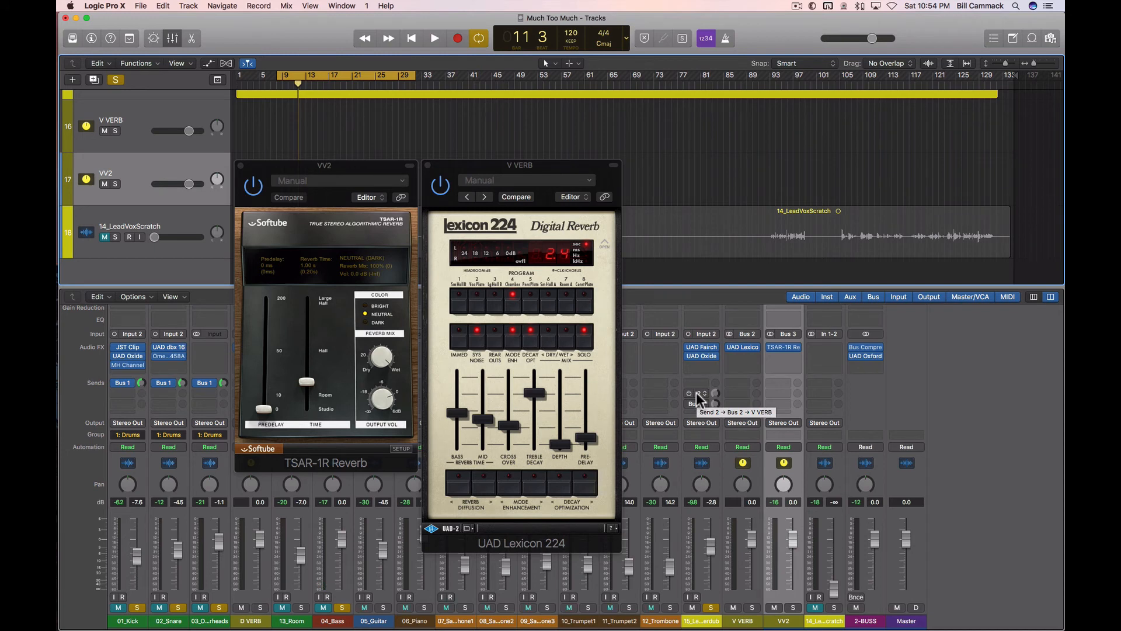
Step: Bypass the lead vocal's Bus 3 send, enable Bus 2, and adjust the Bus 2 level by ear during playback
left_click(697, 394)
left_click(689, 393)
key("space")
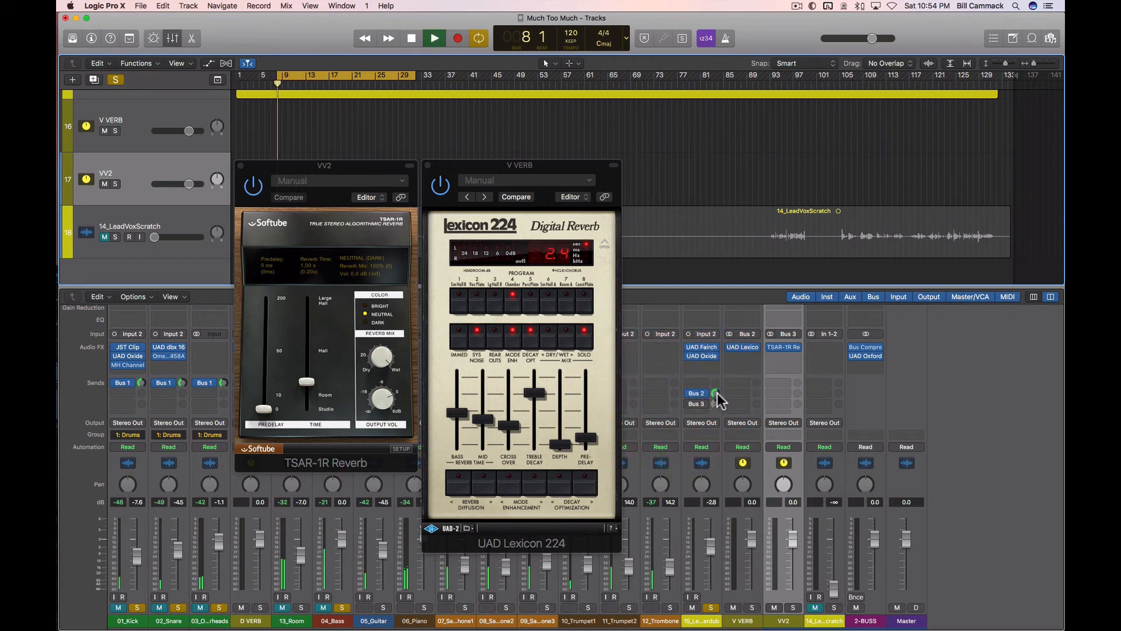
left_click_drag(714, 394, 711, 352)
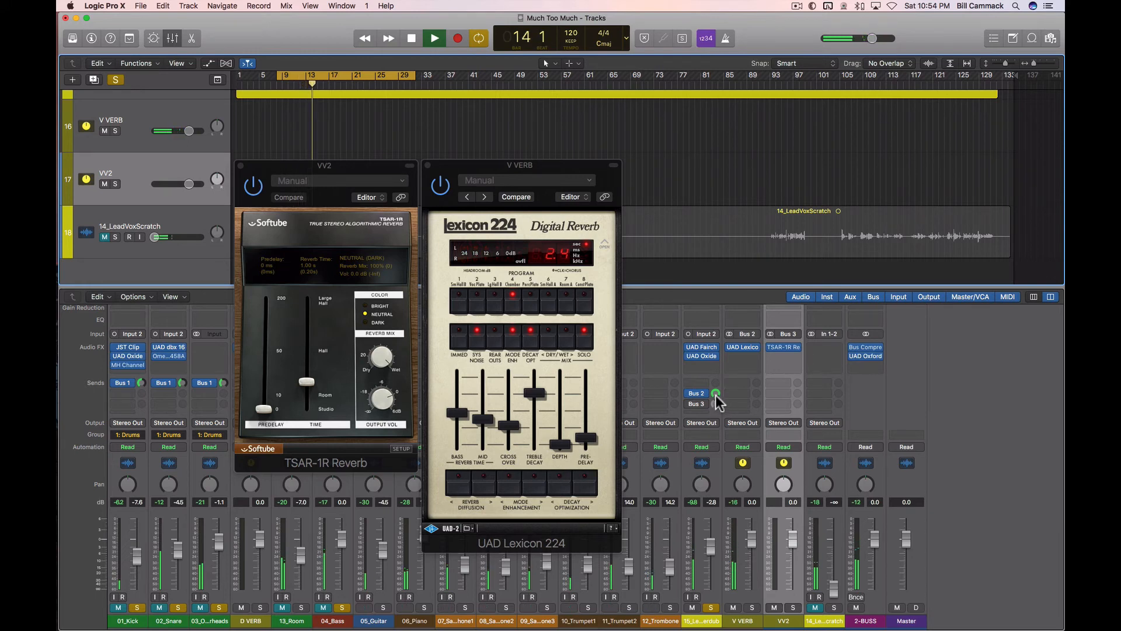
key("space")
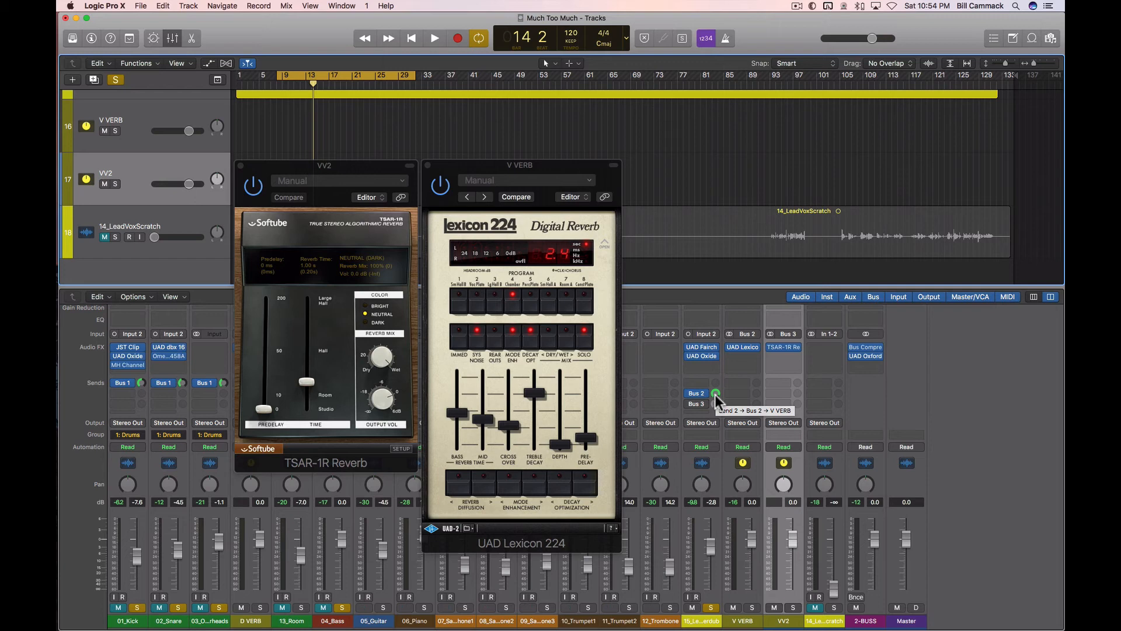
Step: Reset the lead vocal's Bus 2 and Bus 3 sends to −∞ and raise both by ear while the loop plays
left_click_drag(715, 394, 718, 453)
left_click_drag(715, 404, 715, 407)
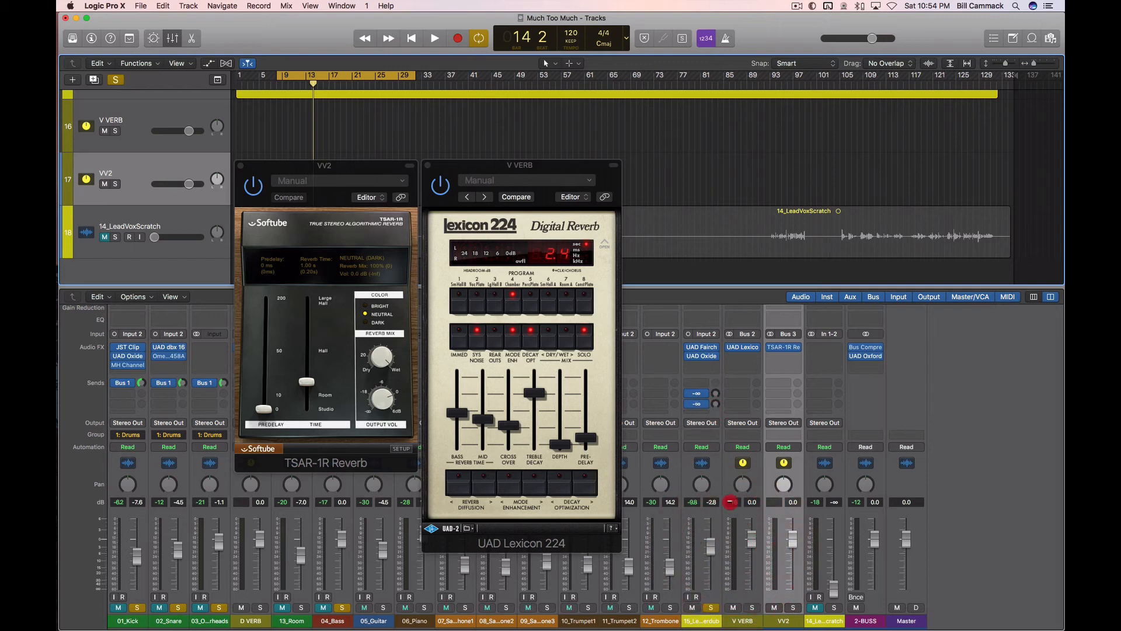
left_click_drag(730, 502, 701, 464)
key("space")
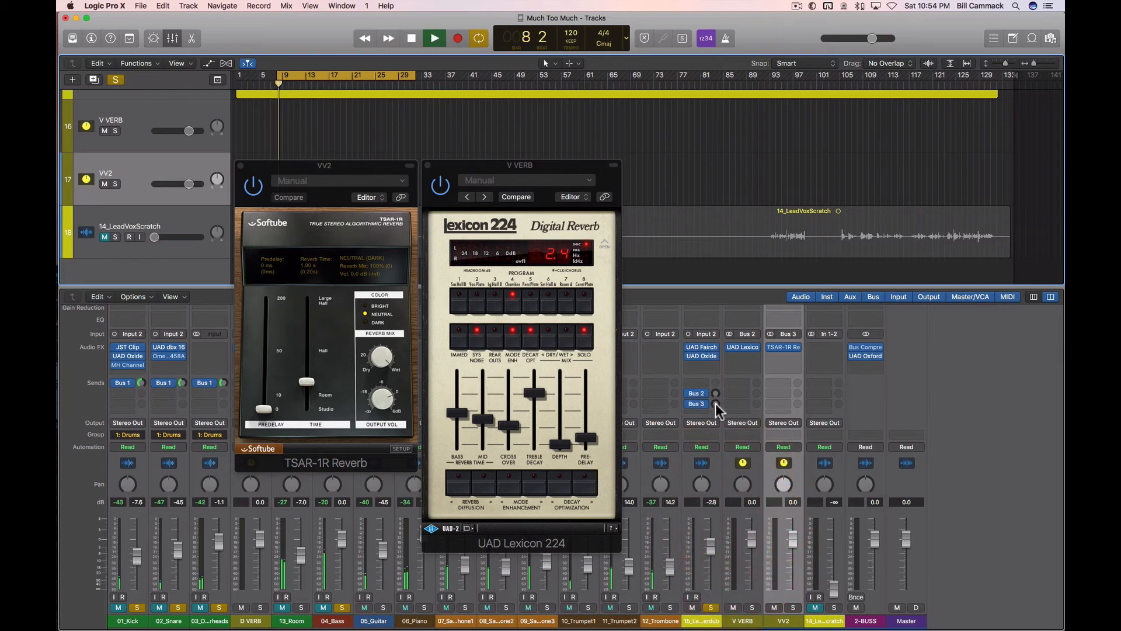
left_click_drag(713, 403, 708, 353)
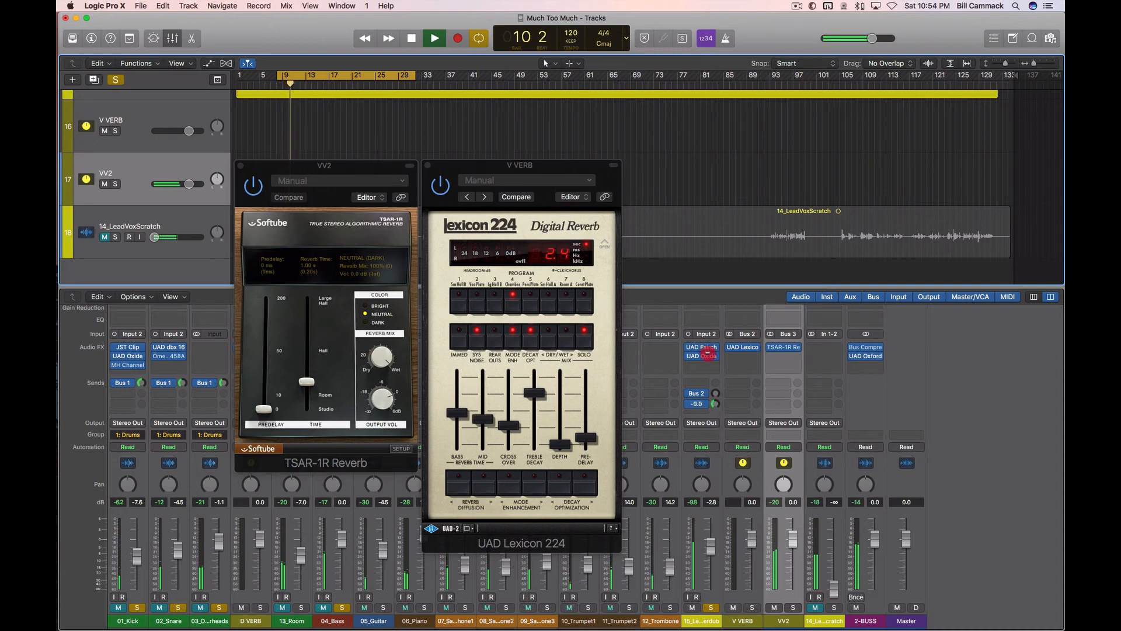
left_click_drag(713, 393, 709, 319)
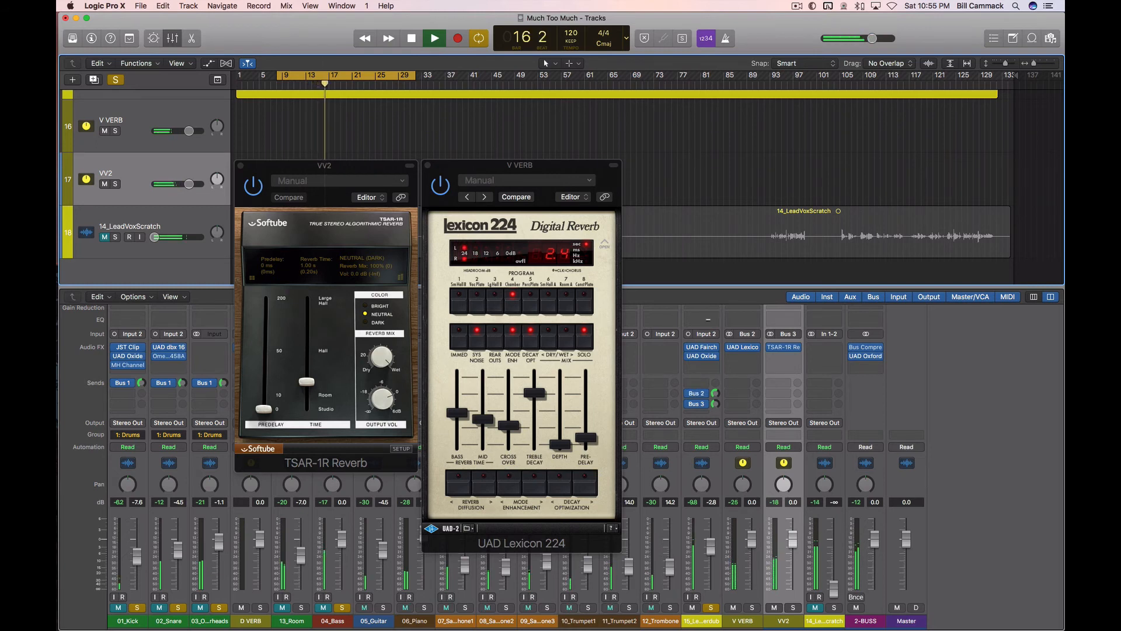
Step: Close both reverb plug-in windows, unmute the 04_Bass channel, and stop playback after listening
left_click(429, 169)
left_click(428, 166)
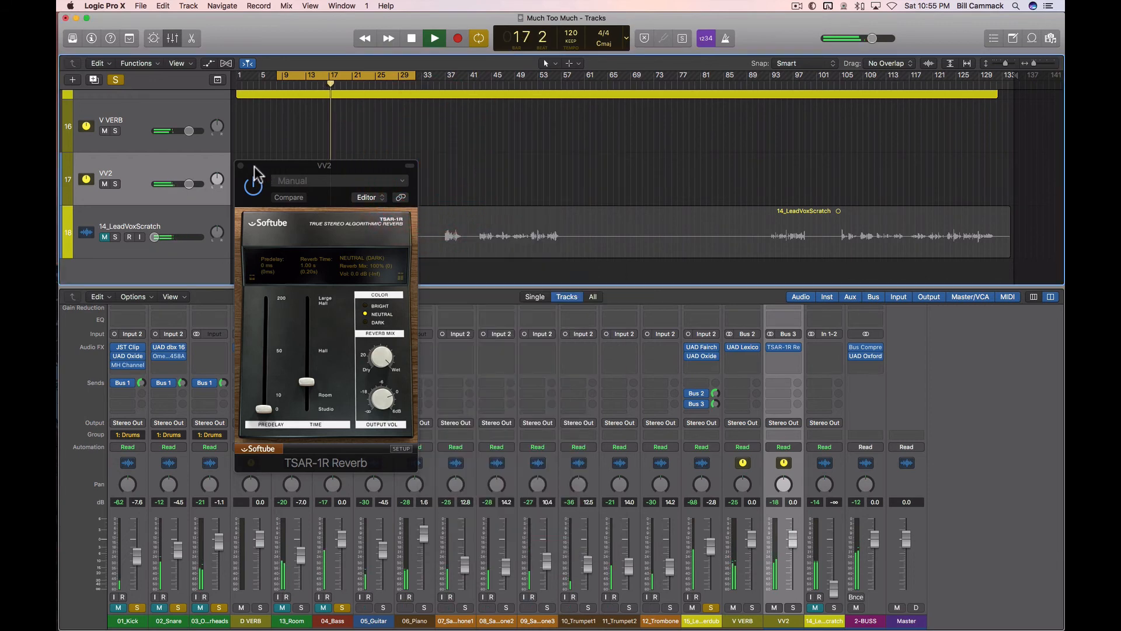
left_click(240, 166)
left_click(323, 607)
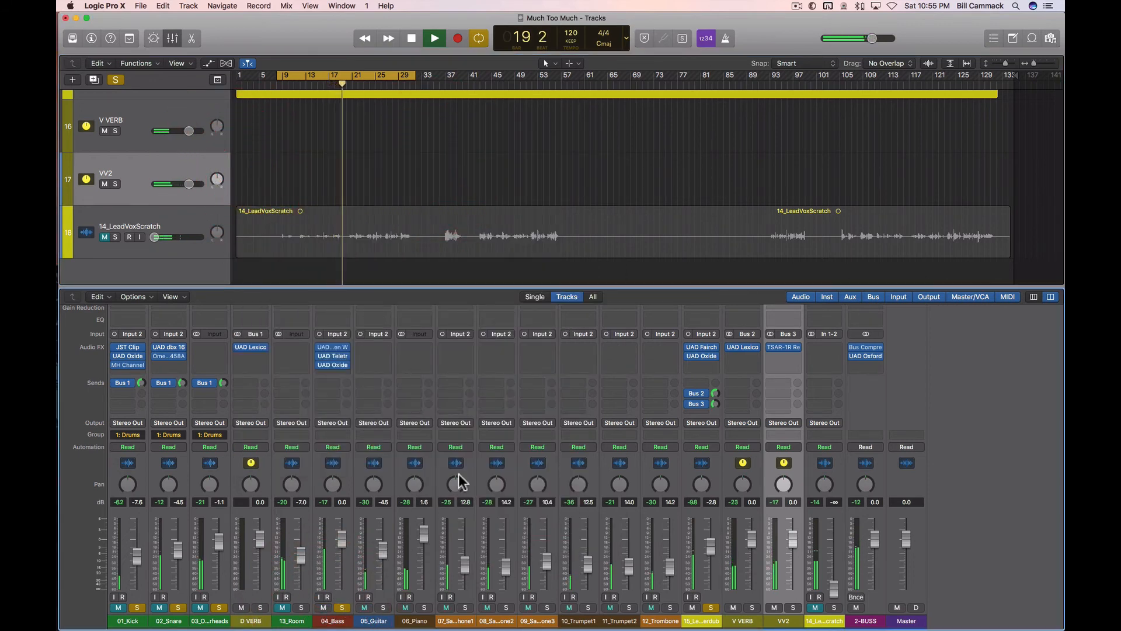
key("space")
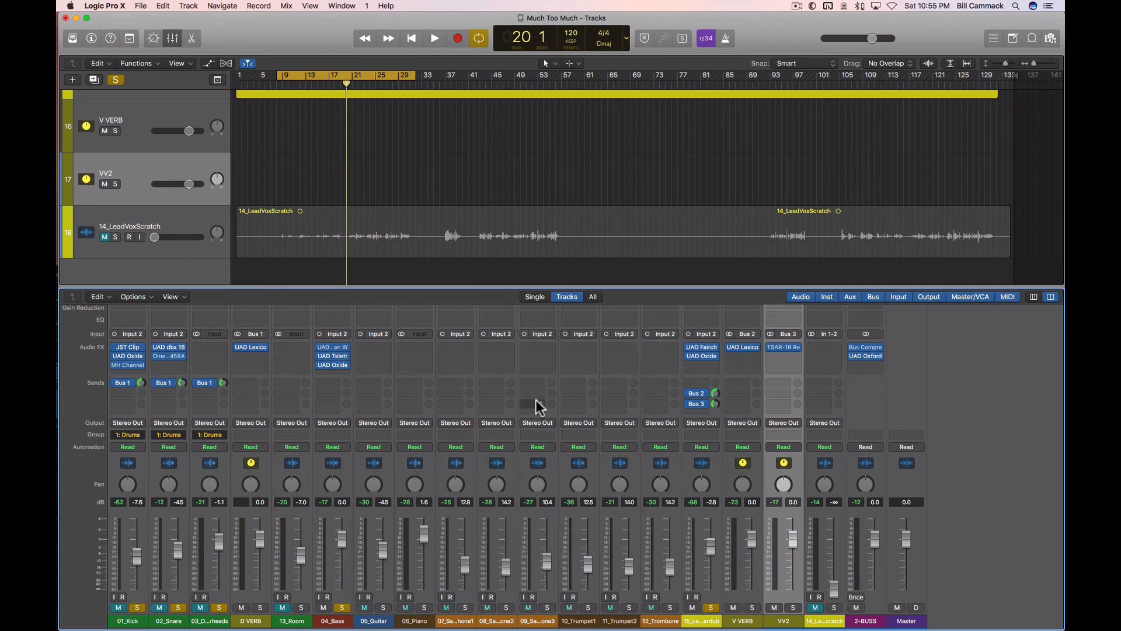
Step: Add a Bus 3 → VV2 send to 04_Bass and raise its level by ear while the loop plays
left_click(330, 403)
mouse_move(353, 451)
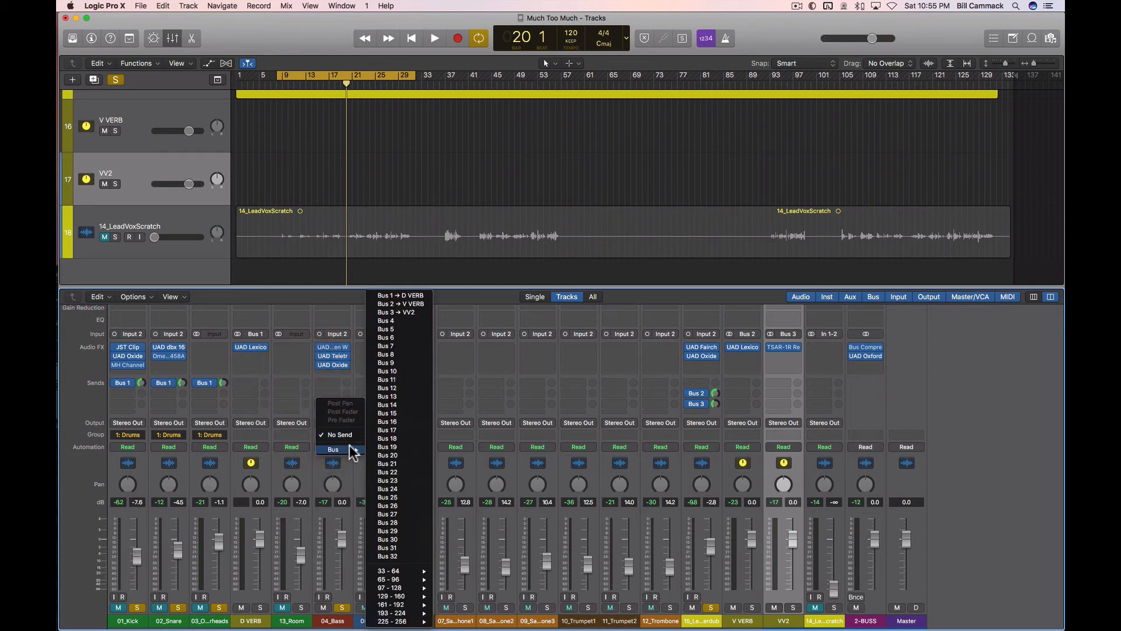
left_click(406, 312)
key("space")
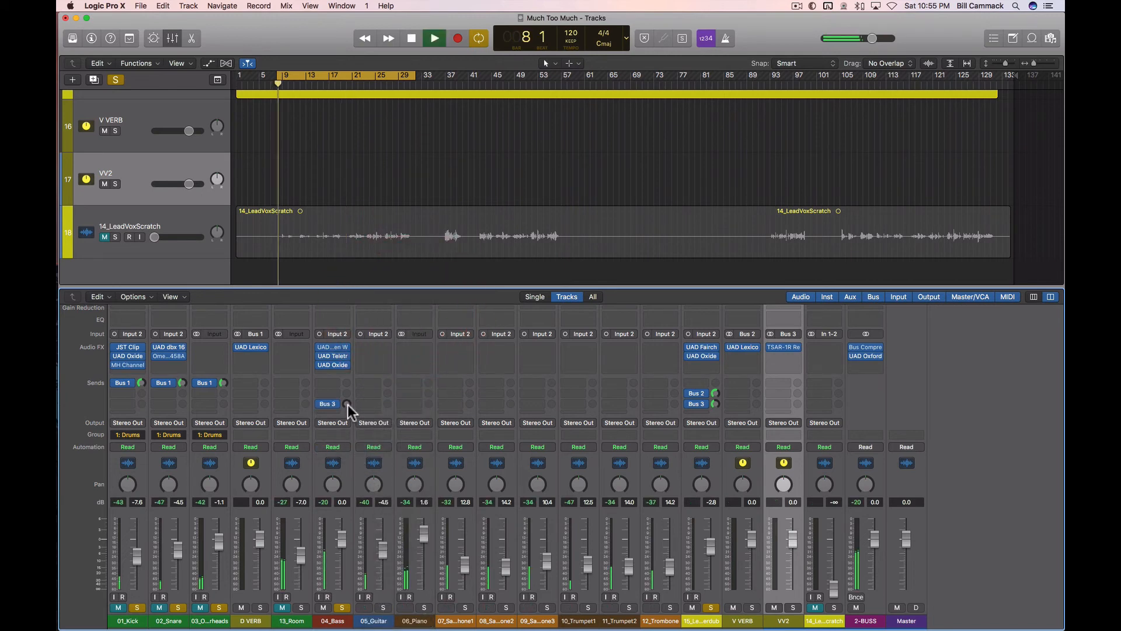
left_click_drag(348, 404, 311, 353)
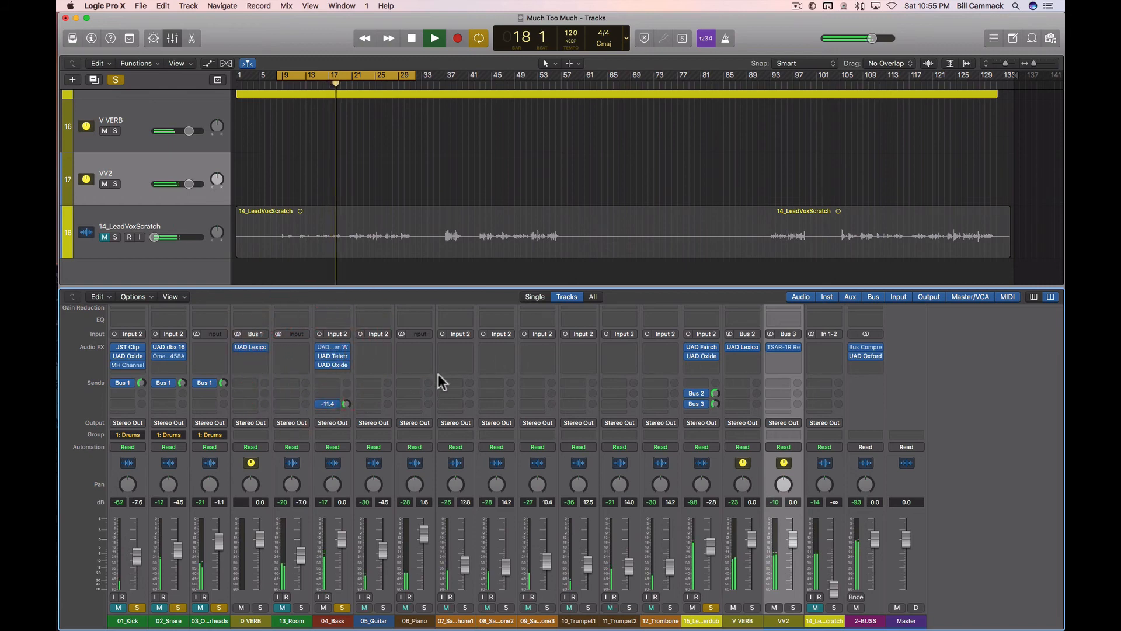
Step: Unmute the Drums group and rebalance the lead vocal's Bus 3 and Bus 2 sends by ear during playback
left_click(201, 608)
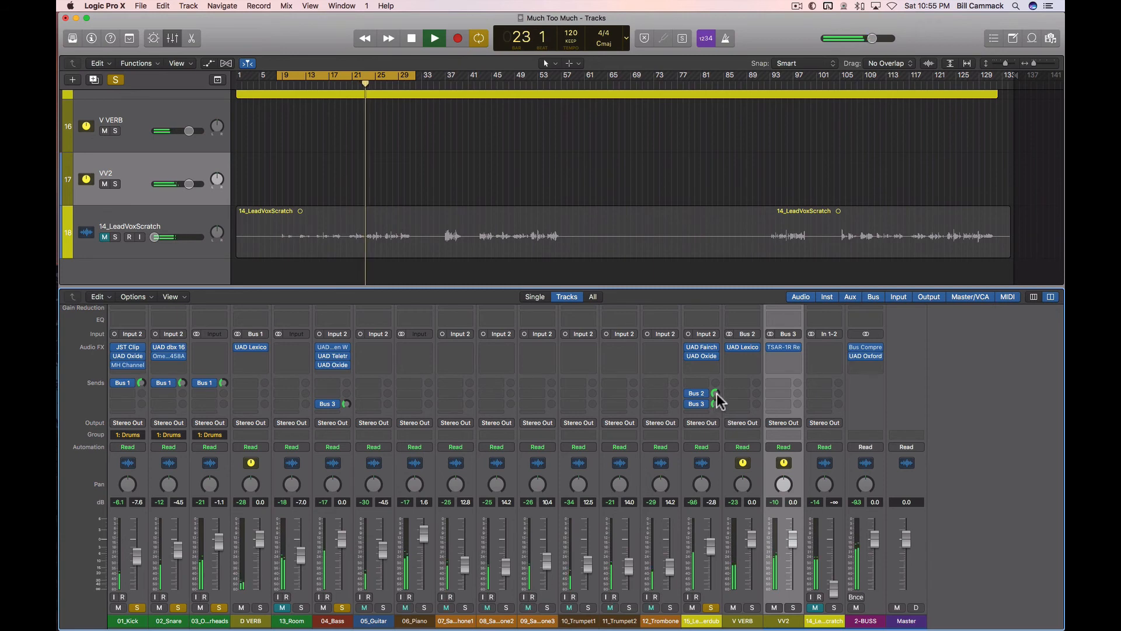
left_click(689, 393)
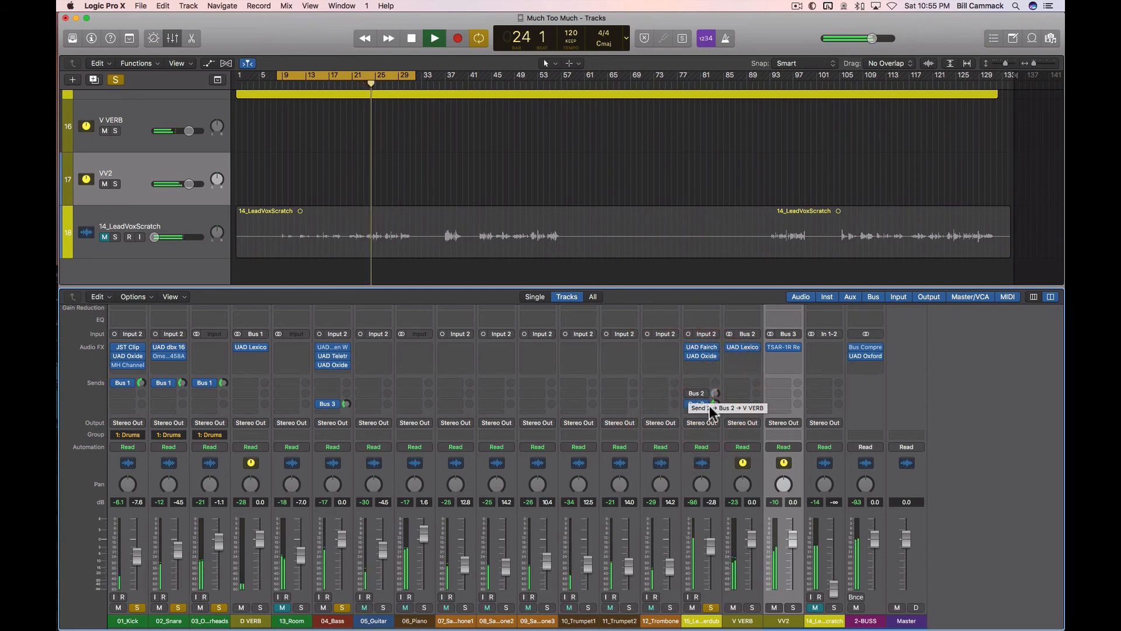
mouse_move(715, 403)
left_mouse_down()
mouse_move(722, 451)
mouse_move(709, 410)
mouse_move(711, 439)
mouse_move(709, 422)
mouse_move(724, 445)
mouse_move(716, 421)
left_mouse_up()
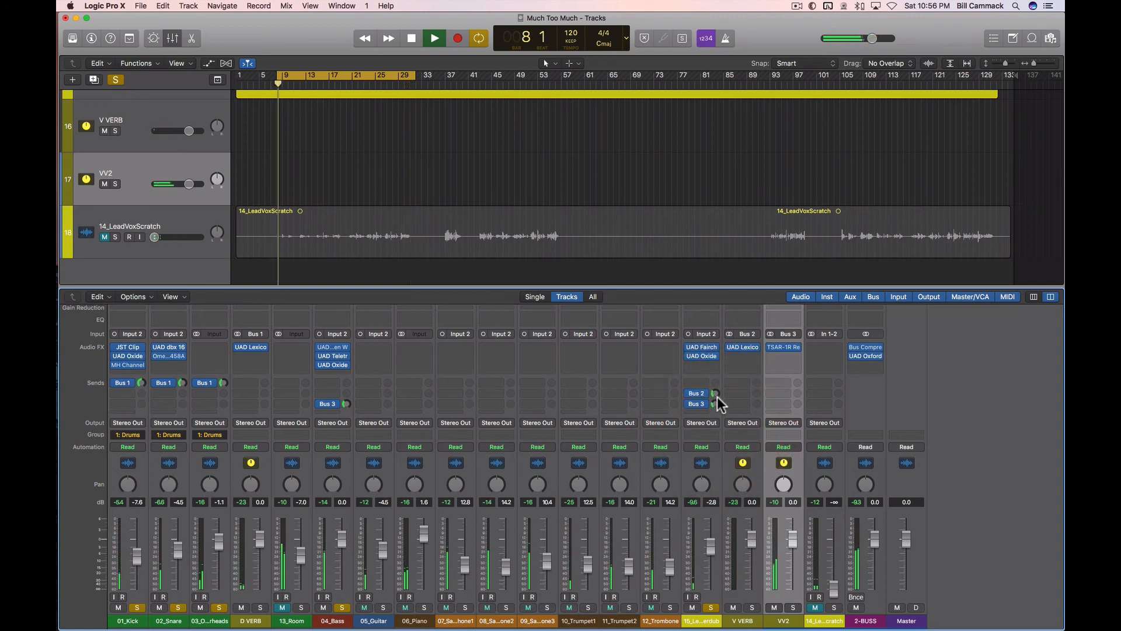
left_click_drag(716, 395, 716, 396)
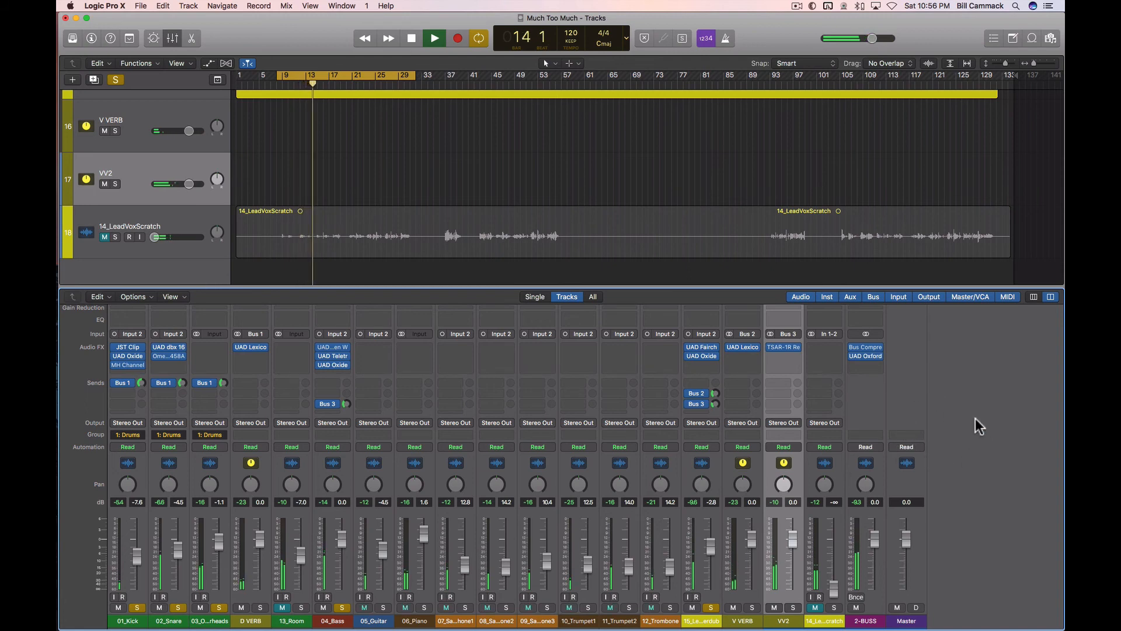
key("space")
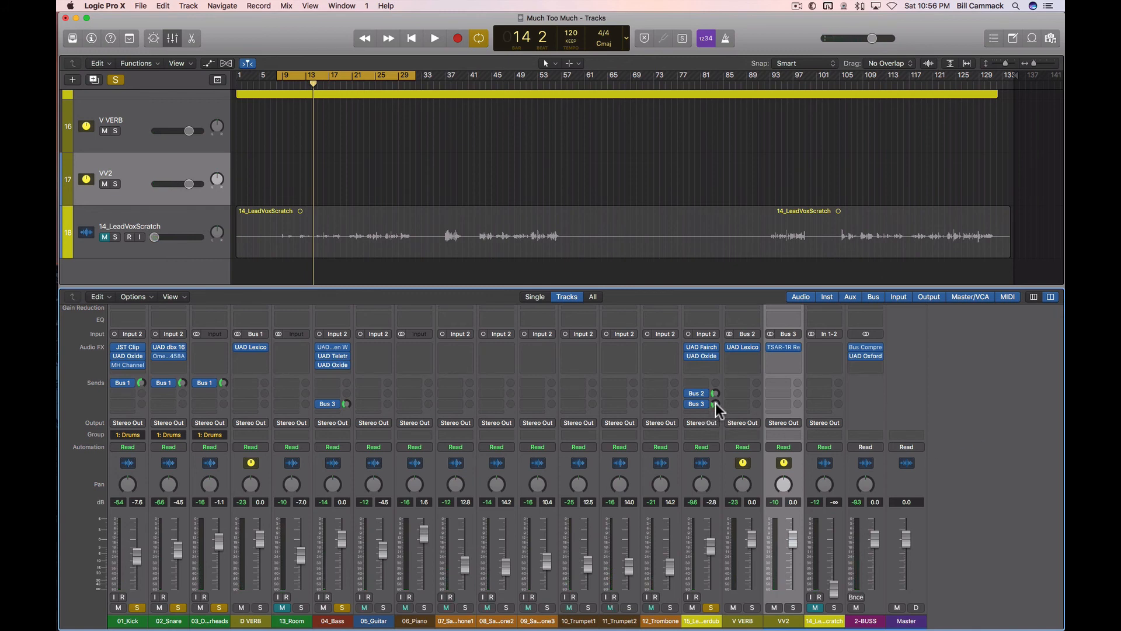
Step: Reopen the Lexicon 224 and TSAR-1R and play the loop to hear both reverbs together
left_click(746, 348)
left_click(783, 349)
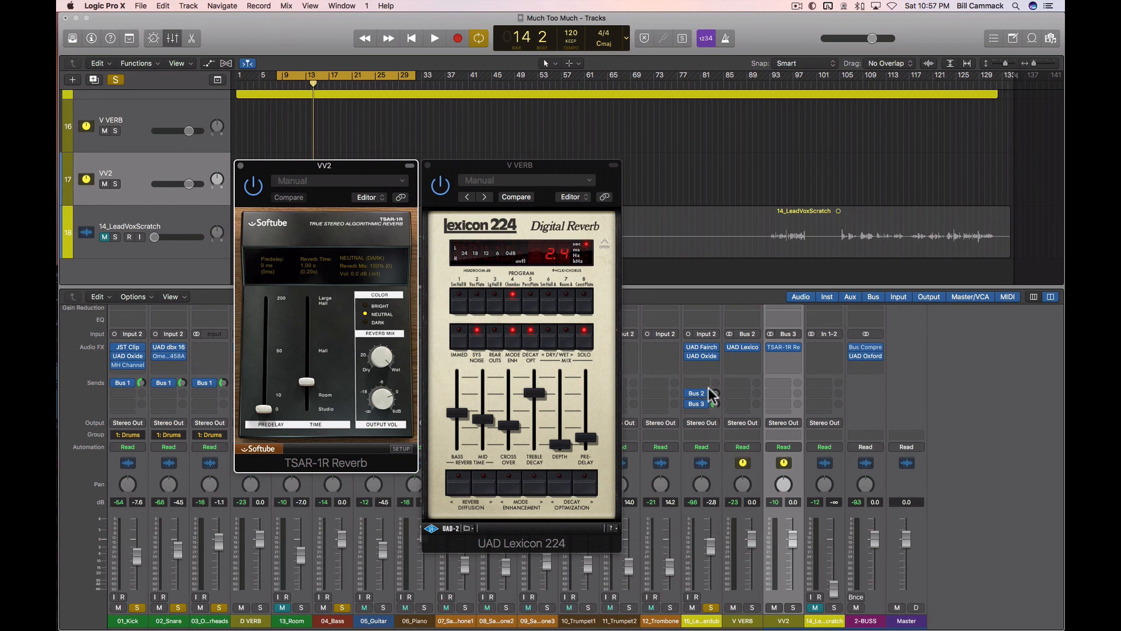
key("space")
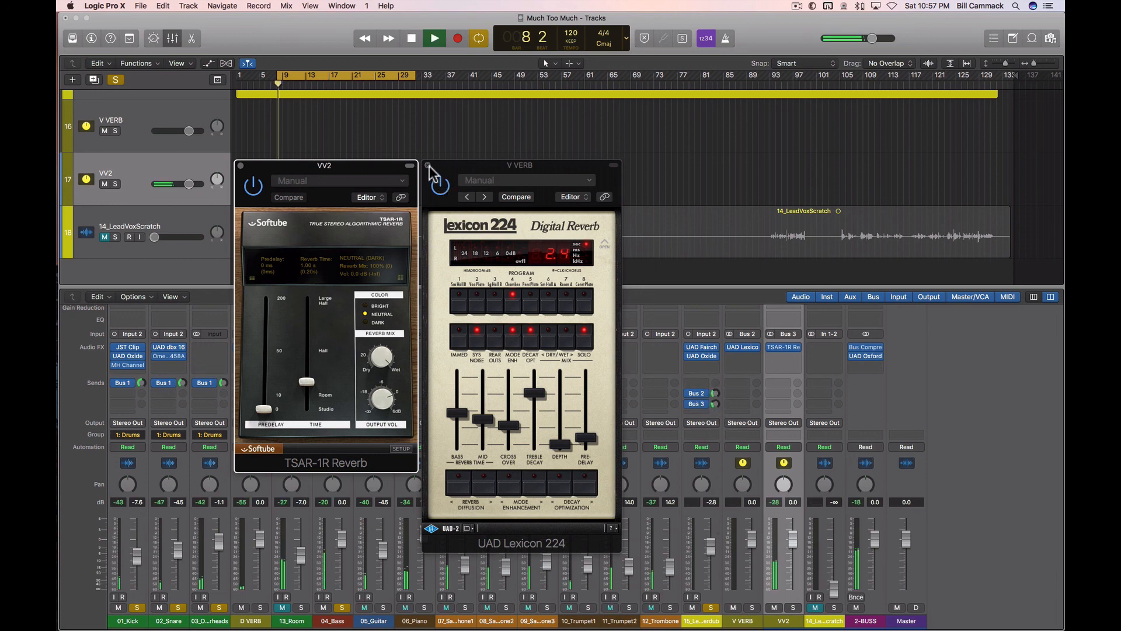
Step: Close the Lexicon 224 and TSAR-1R windows, and mute 04_Bass and the Drums group during playback
left_click(427, 166)
left_click(240, 166)
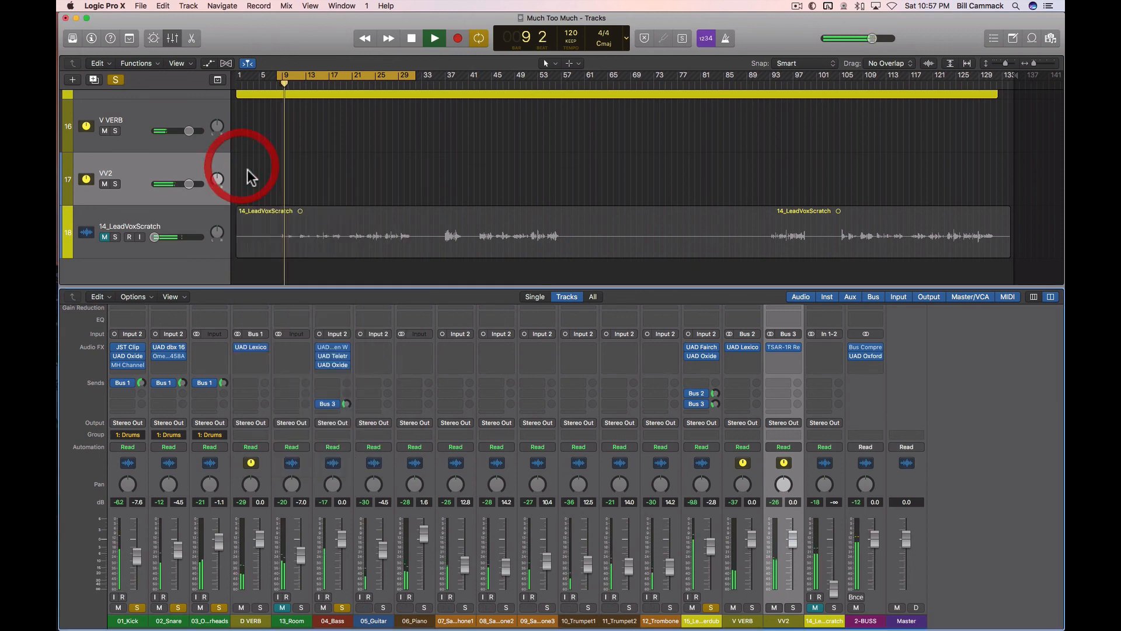
left_click(323, 608)
left_click(200, 608)
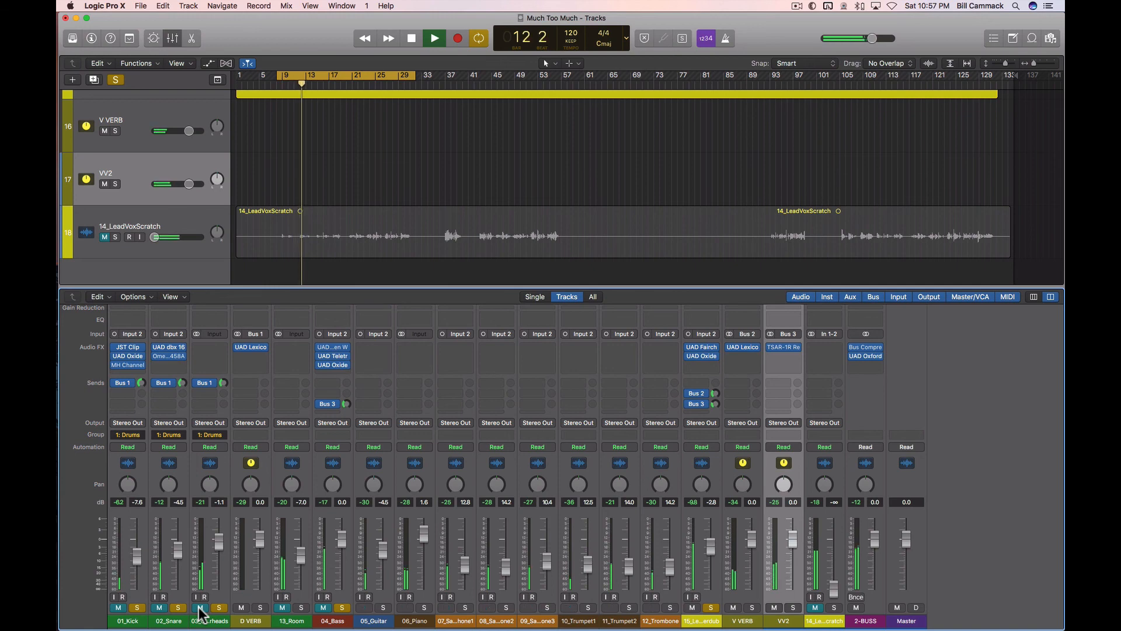
Step: Stop and restart the loop repeatedly to hear the lead vocal with its reverbs while the bass and drums are muted
key("space")
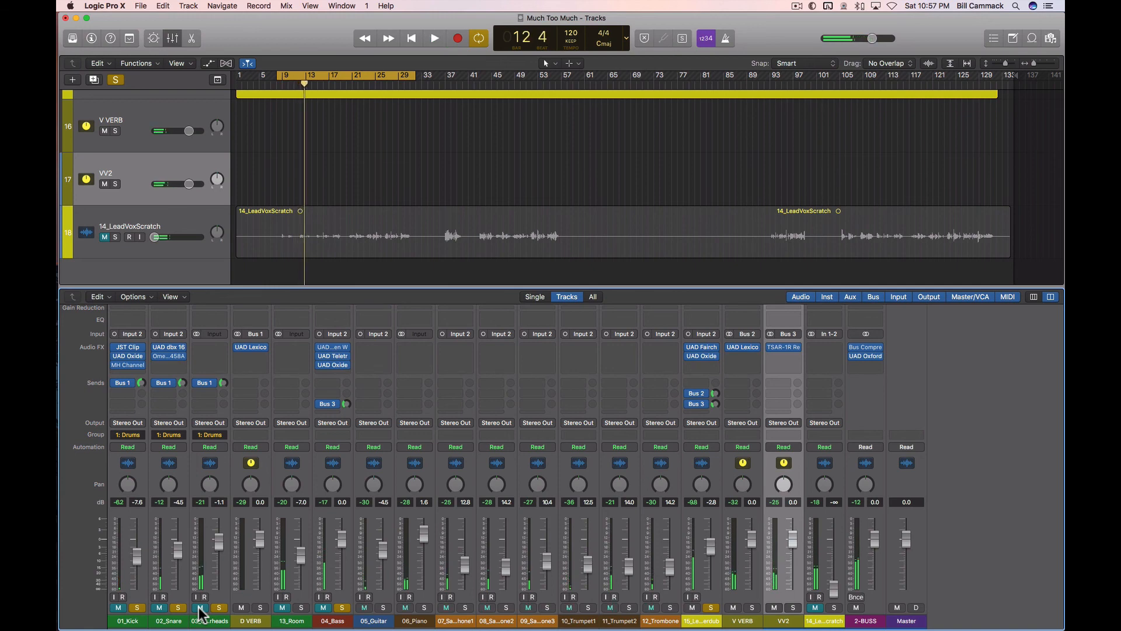
key("space")
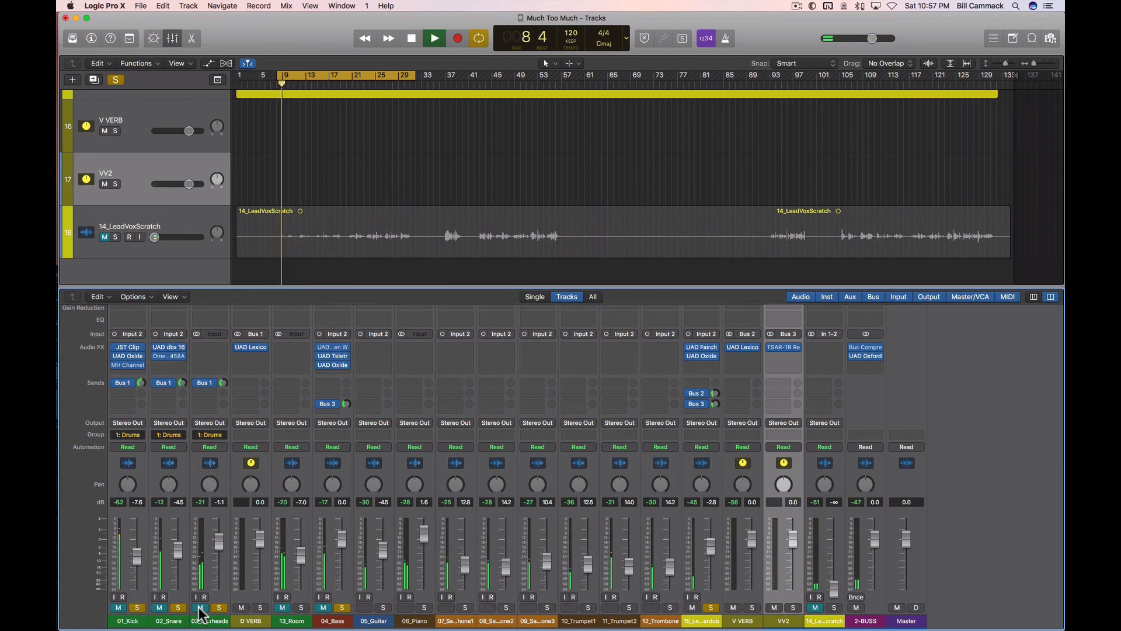
key("space")
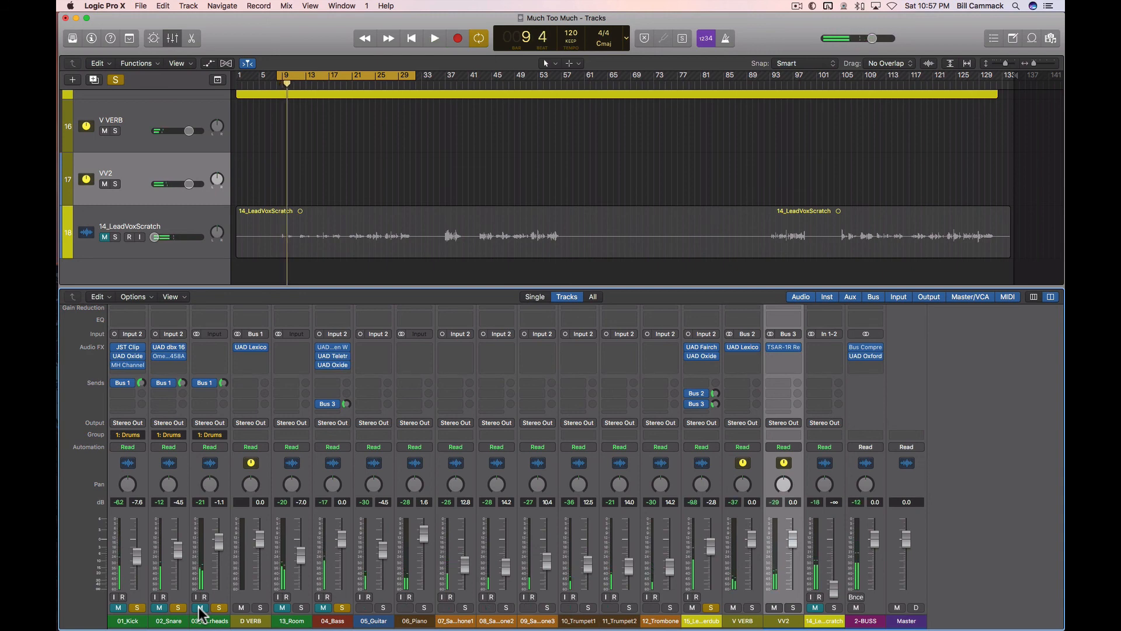
key("space")
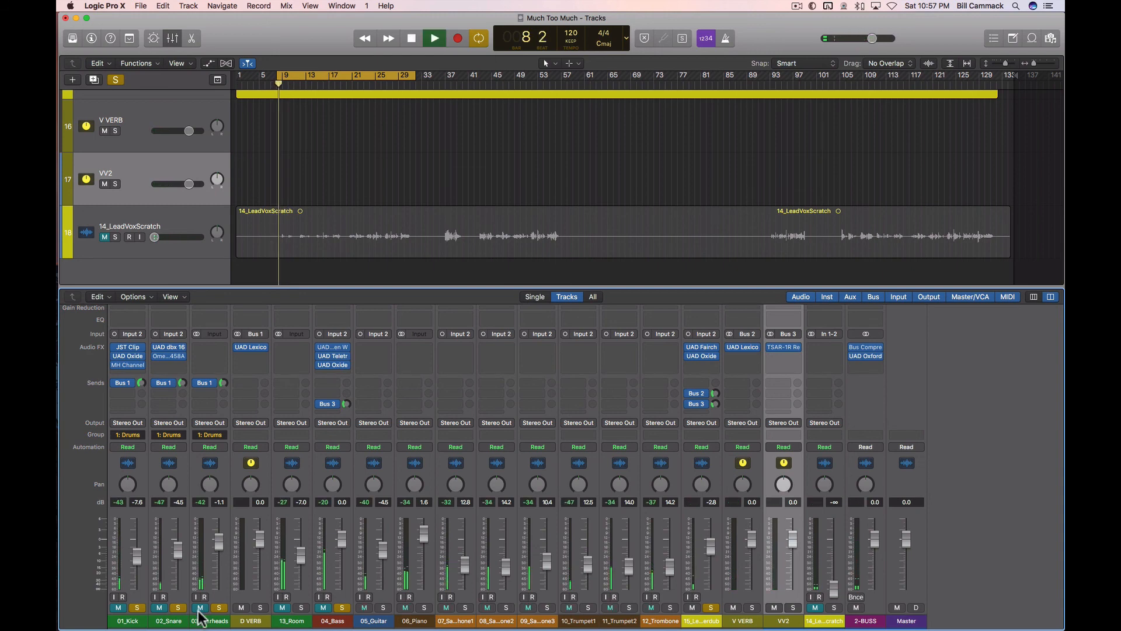
Step: Unmute the Drums group and 04_Bass, and lower the 13_Room channel's level to -∞ during playback
left_click(160, 607)
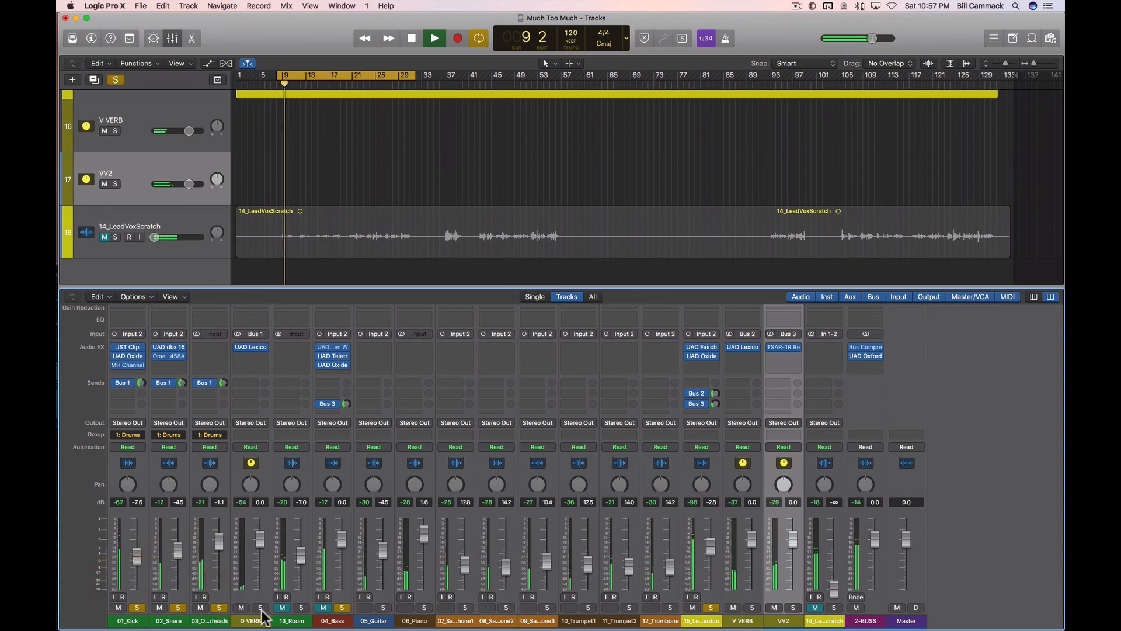
left_click(324, 608)
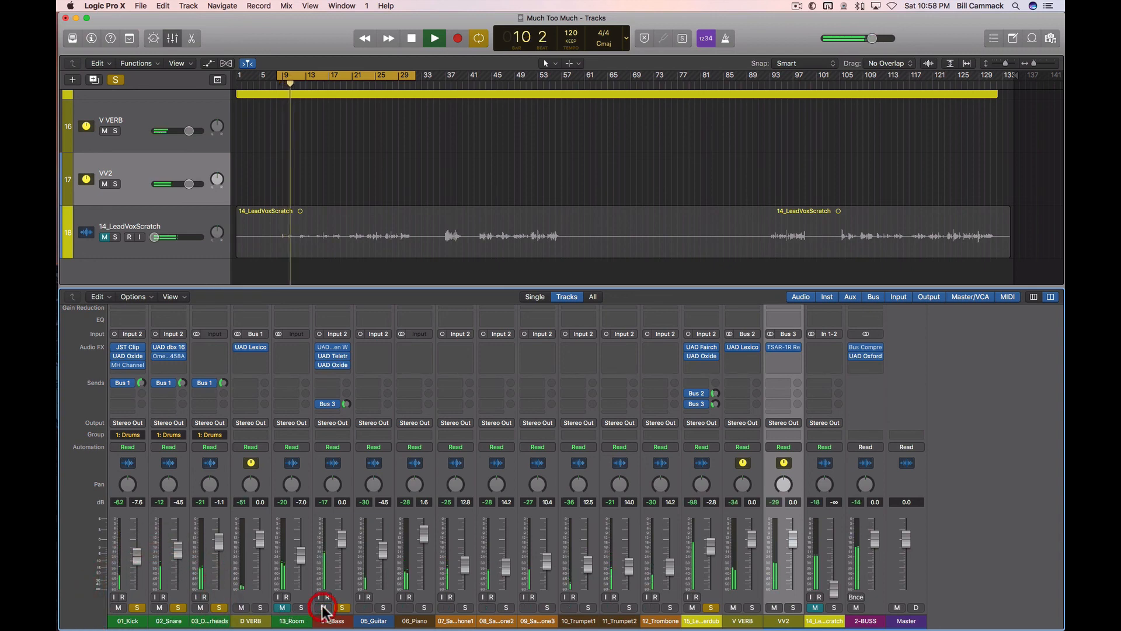
left_click(342, 608)
left_click_drag(302, 558, 301, 593)
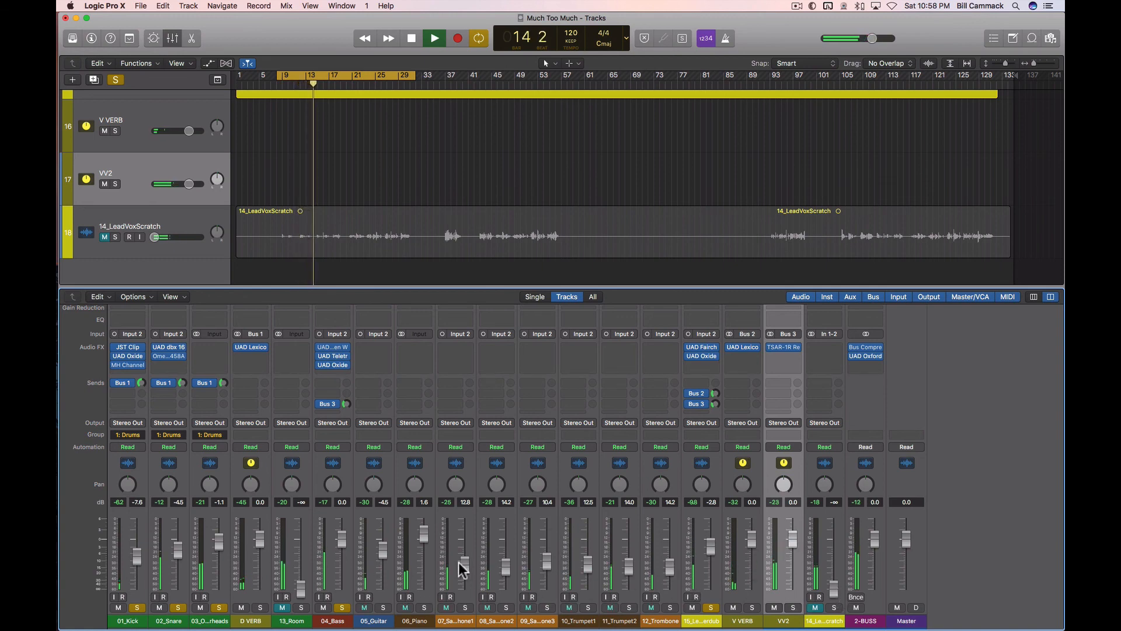
Step: Select the 06_Piano channel and solo its track alongside the other soloed tracks as the loop plays
left_click(414, 467)
scroll(426, 200, "up", 5)
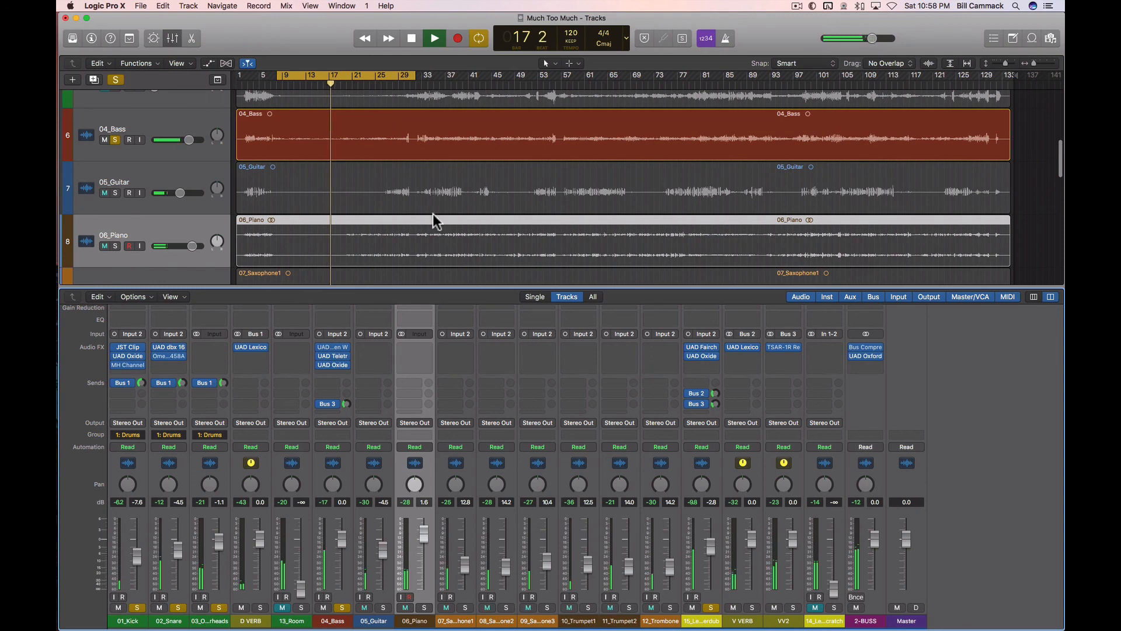
left_click(115, 246)
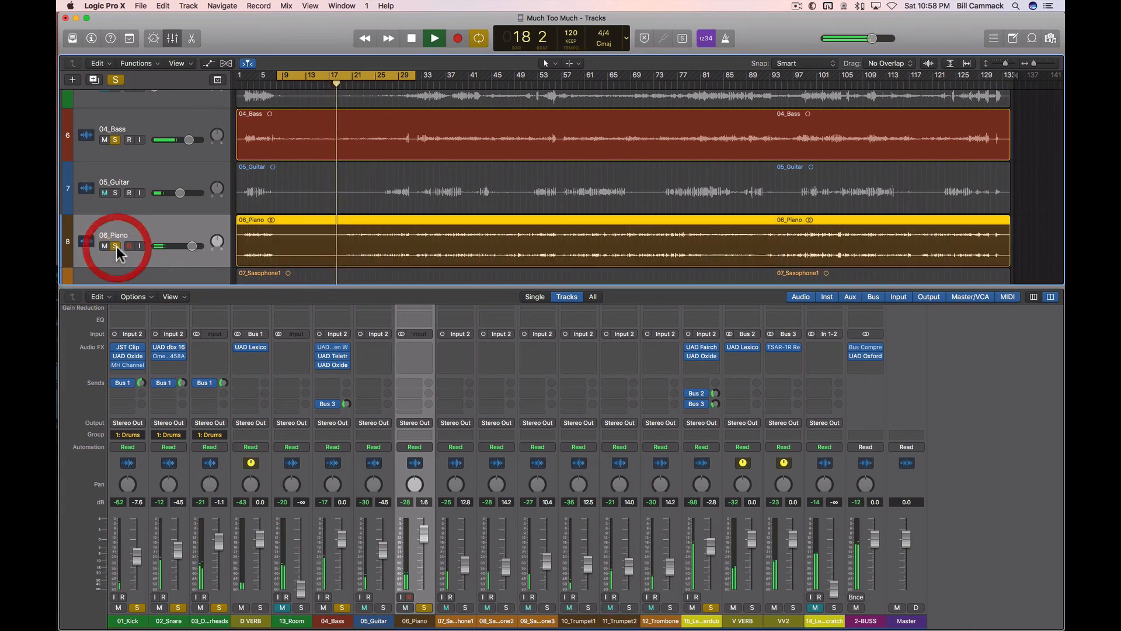